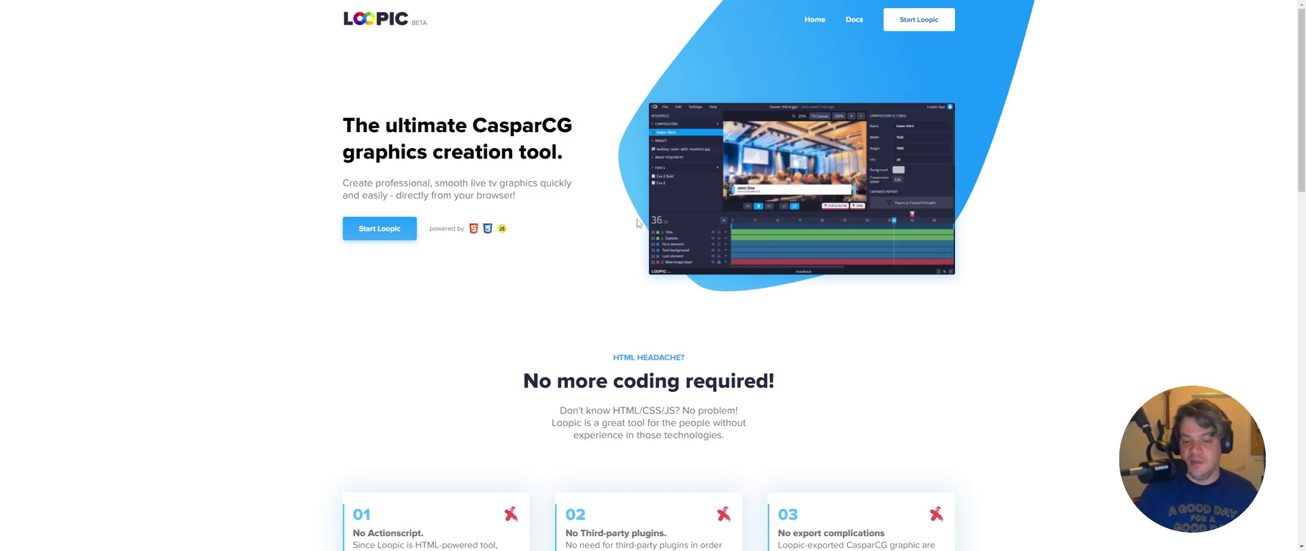
# Scroll down and back up the Loopic homepage to look over its content
pyautogui.scroll(-15, 537, 237)
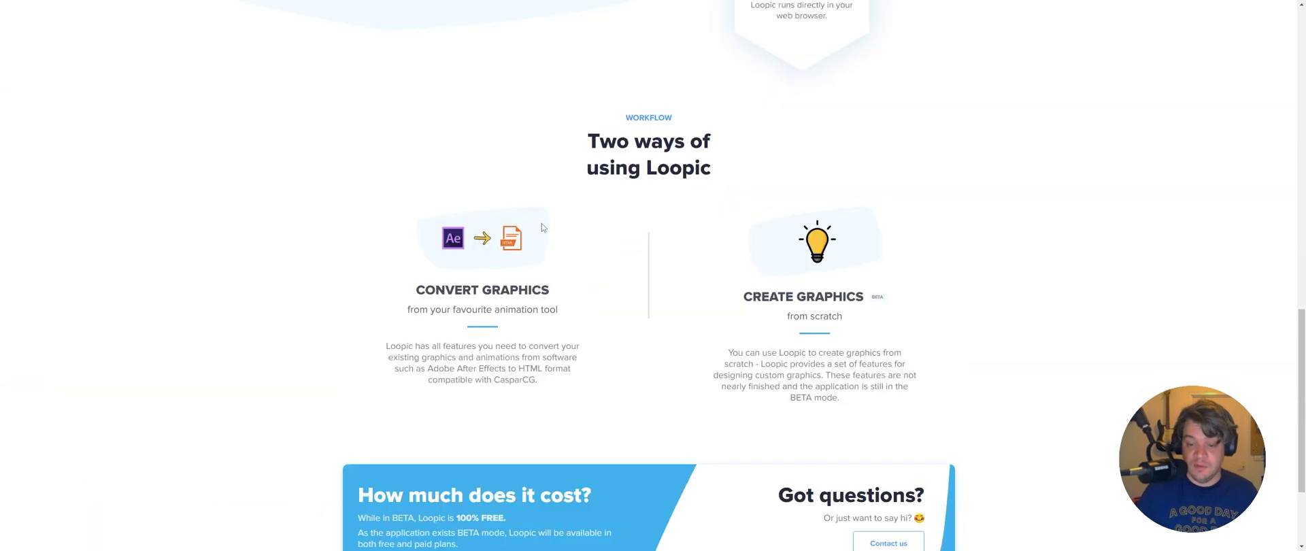
pyautogui.scroll(15, 598, 341)
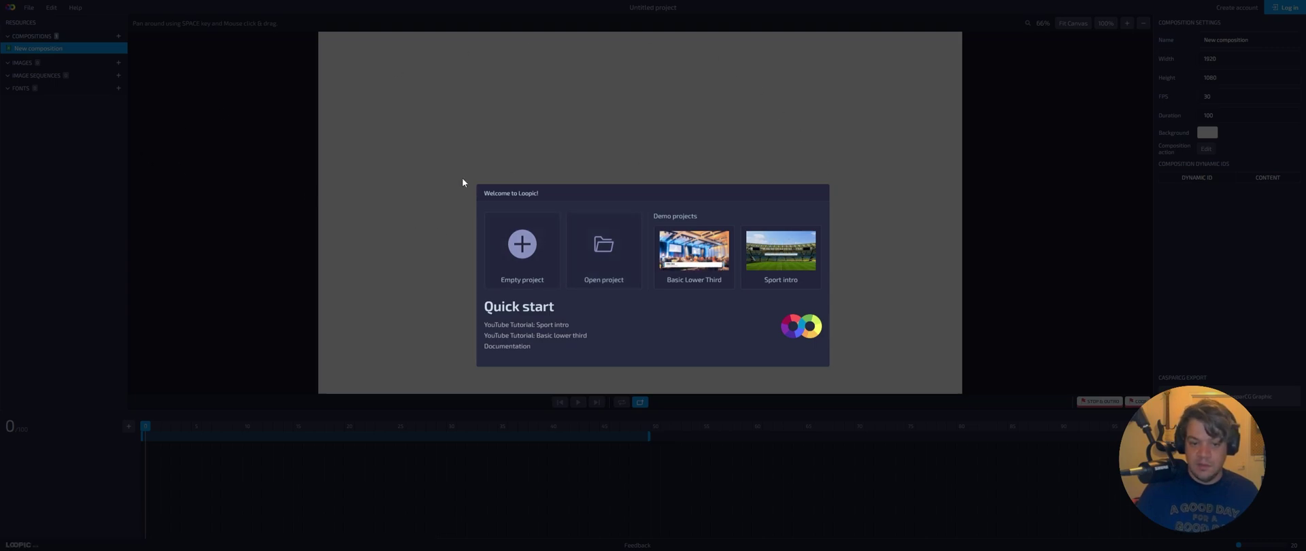
# Choose Empty project, then fill in the registration form with a username and submit it to create a free account
pyautogui.click(521, 262)
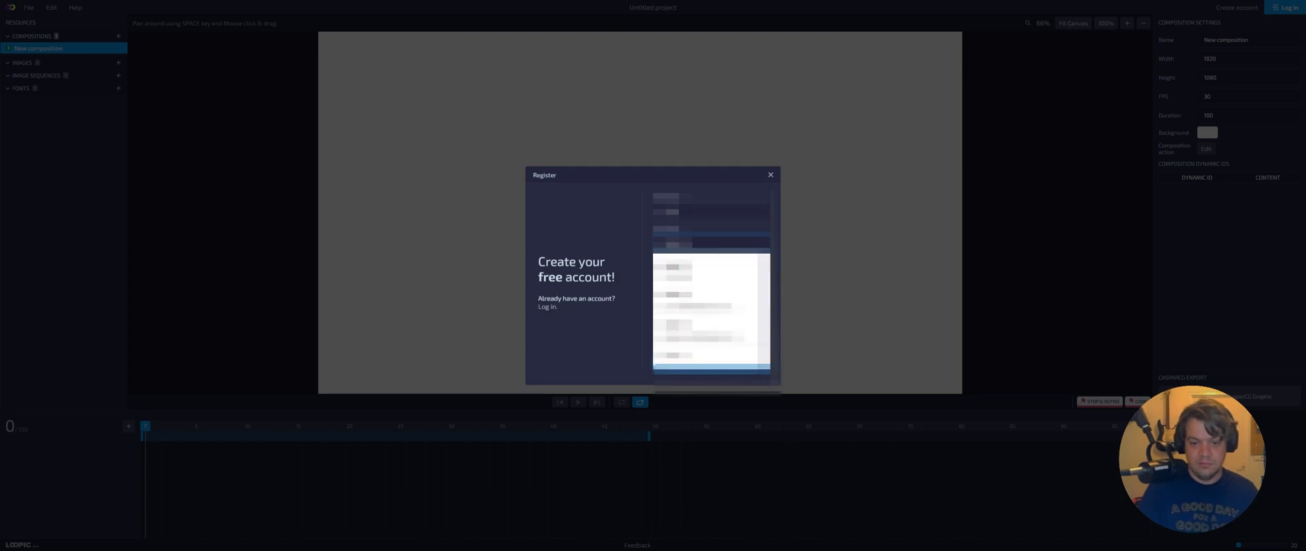
pyautogui.write('a')
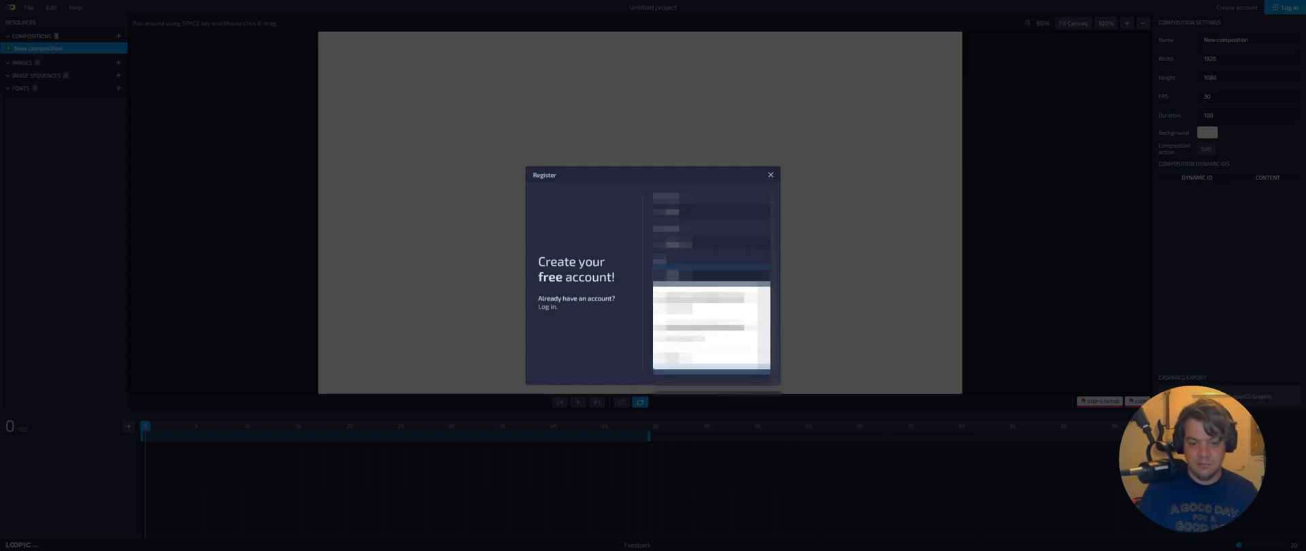
pyautogui.write('ndrew')
pyautogui.press('Tab')
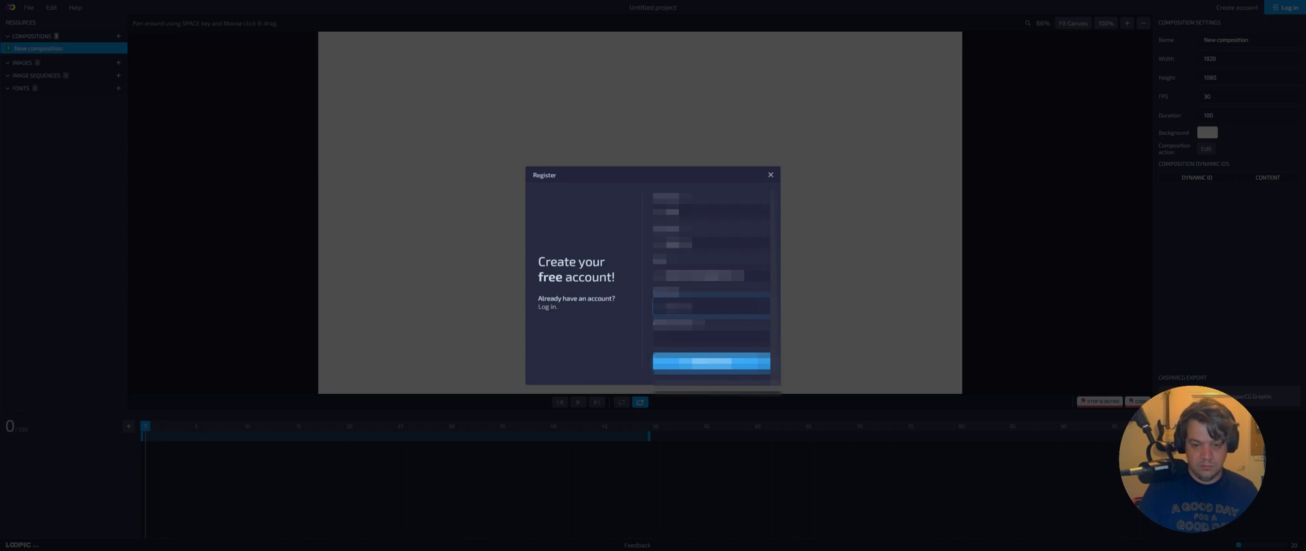
pyautogui.press('Tab')
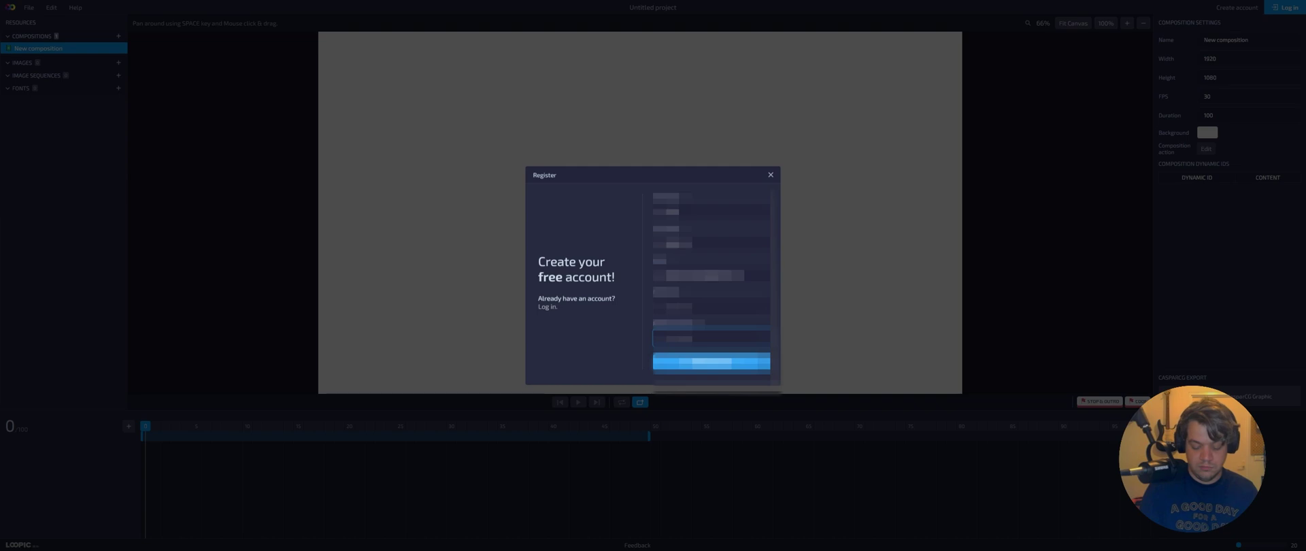
pyautogui.press('Return')
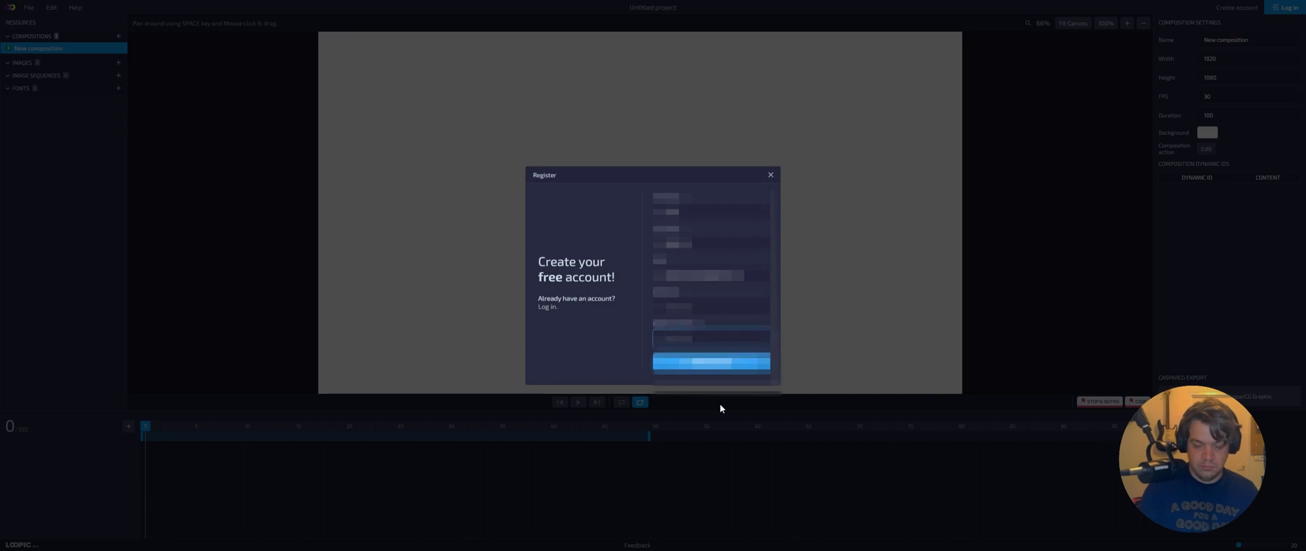
pyautogui.click(737, 368)
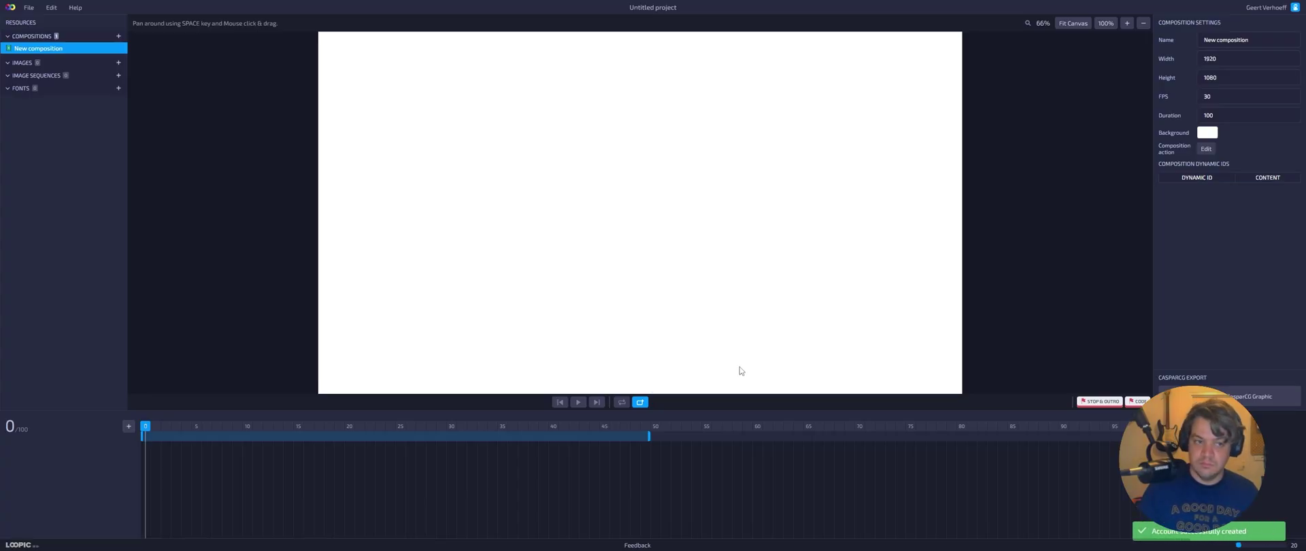
pyautogui.scroll(-1, 442, 116)
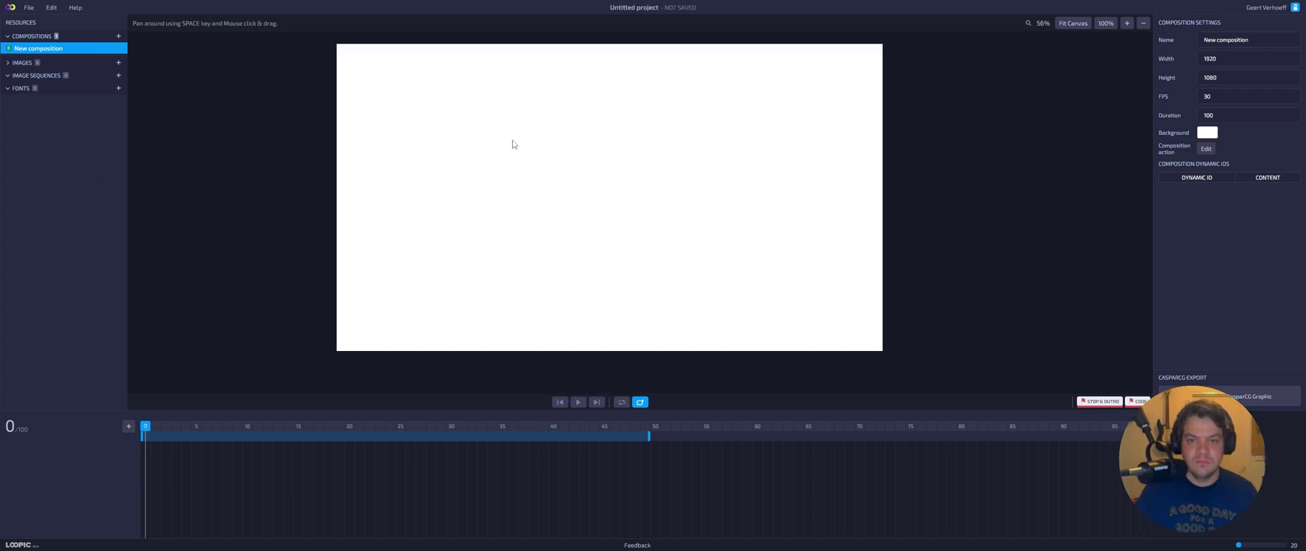
pyautogui.moveTo(520, 134); pyautogui.dragTo(462, 128)
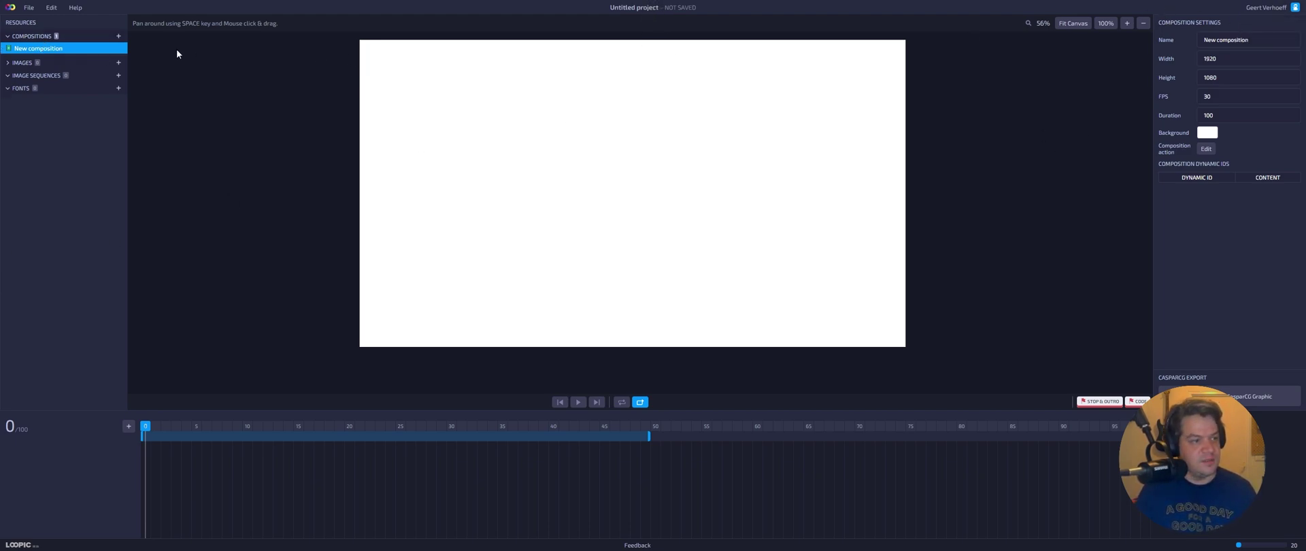
pyautogui.click(7, 63)
pyautogui.click(8, 76)
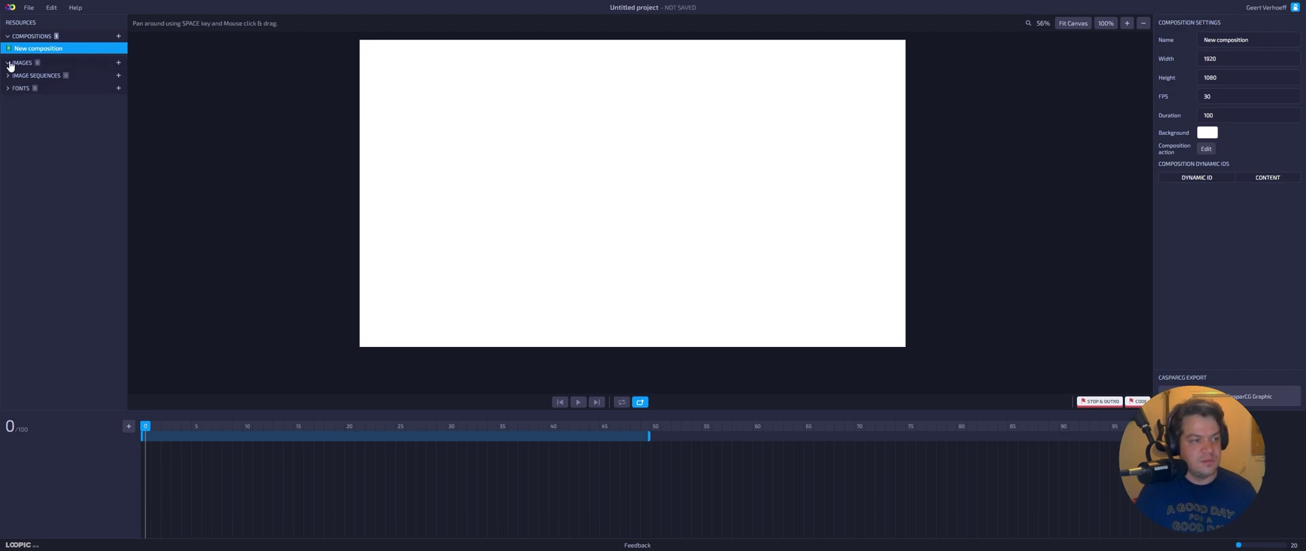
pyautogui.click(7, 63)
pyautogui.click(7, 37)
pyautogui.click(8, 37)
pyautogui.click(9, 62)
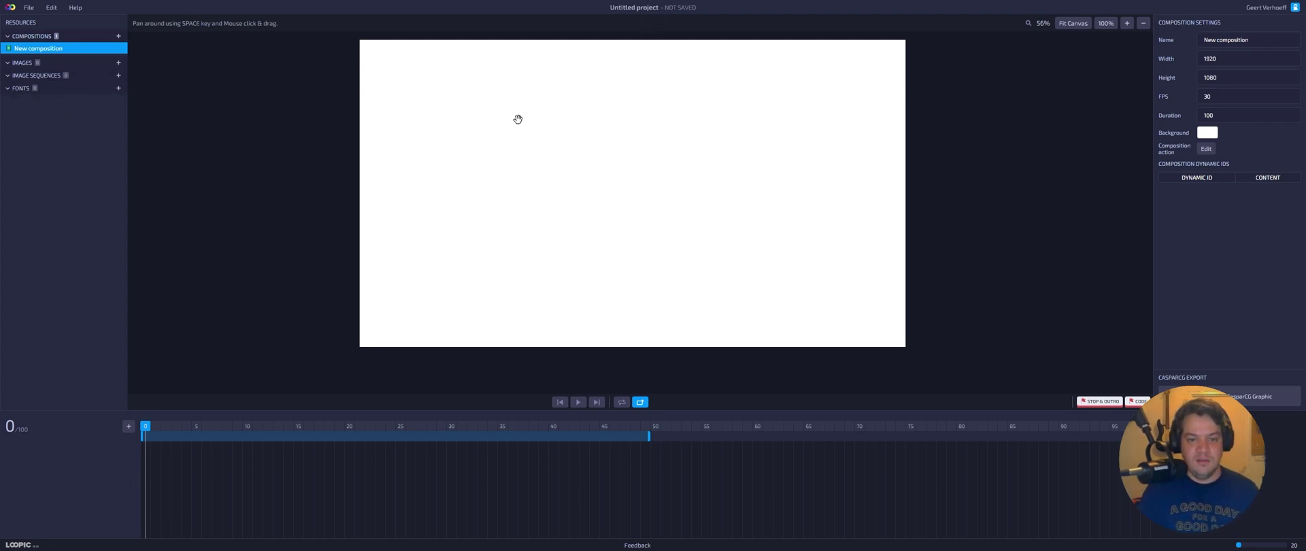
pyautogui.moveTo(429, 123); pyautogui.dragTo(397, 111)
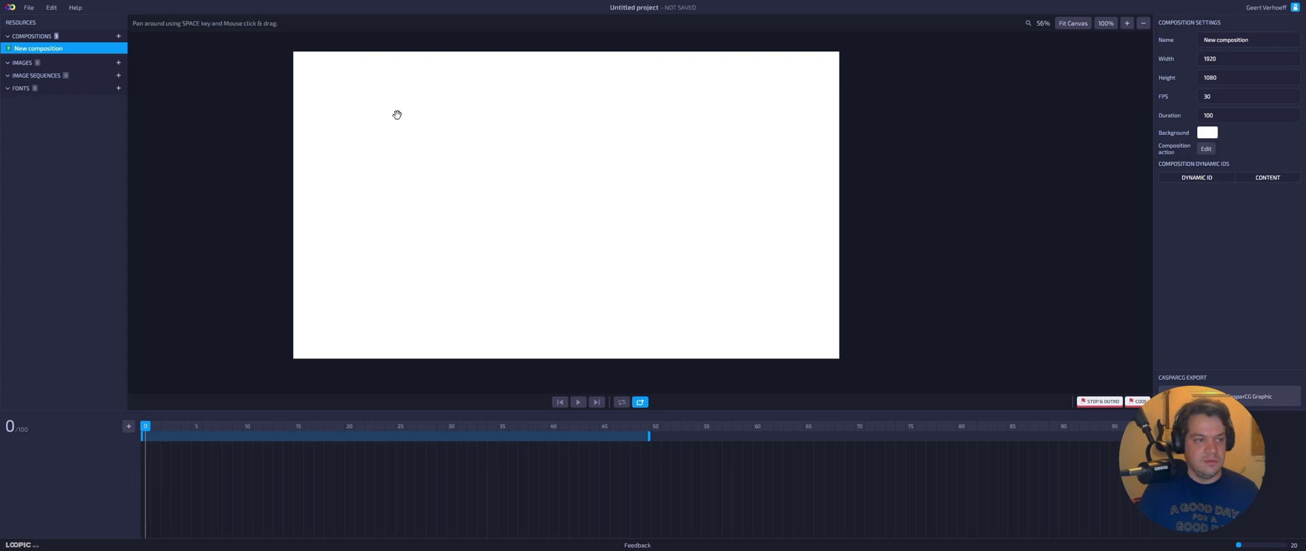
pyautogui.moveTo(481, 136); pyautogui.dragTo(787, 138)
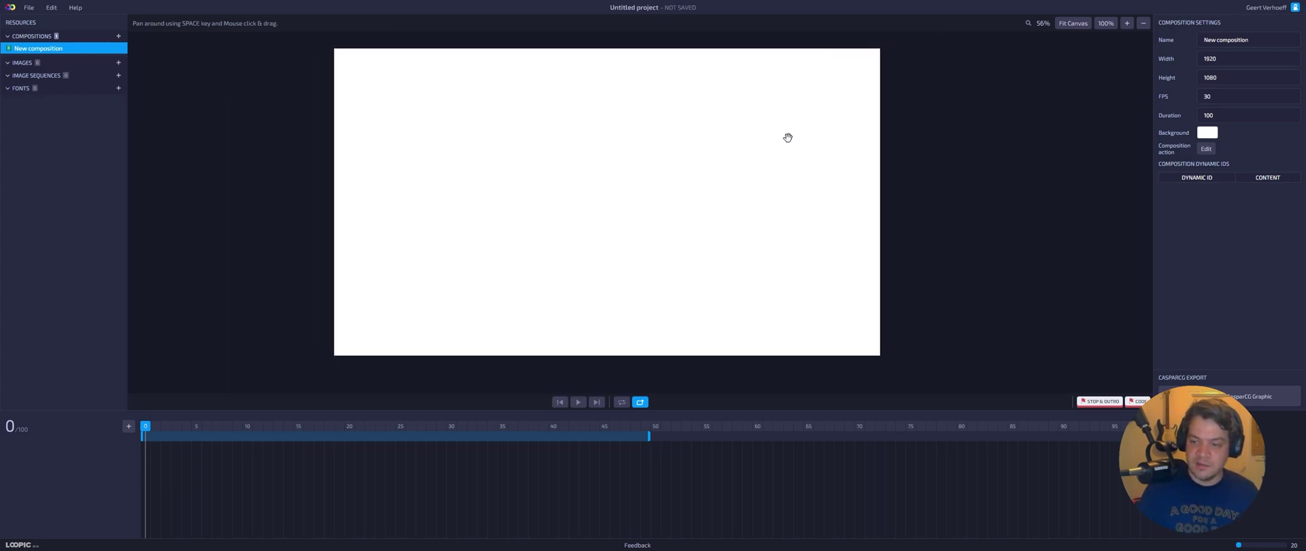
pyautogui.scroll(-1, 784, 170)
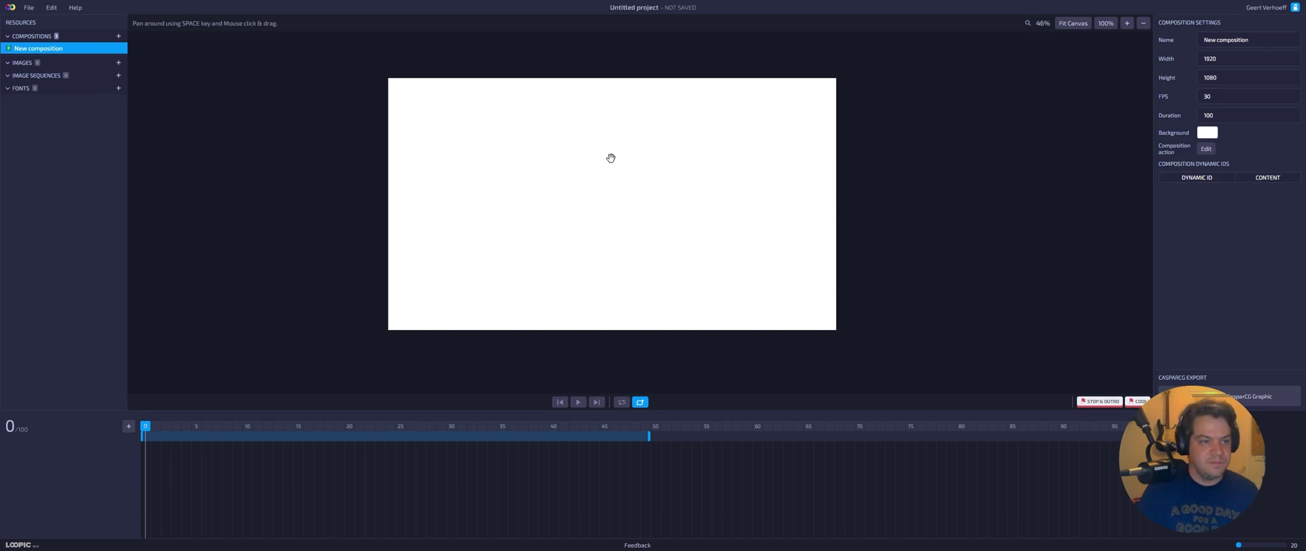
pyautogui.moveTo(627, 159); pyautogui.dragTo(805, 164)
pyautogui.moveTo(884, 166); pyautogui.dragTo(749, 178)
pyautogui.click(1081, 26)
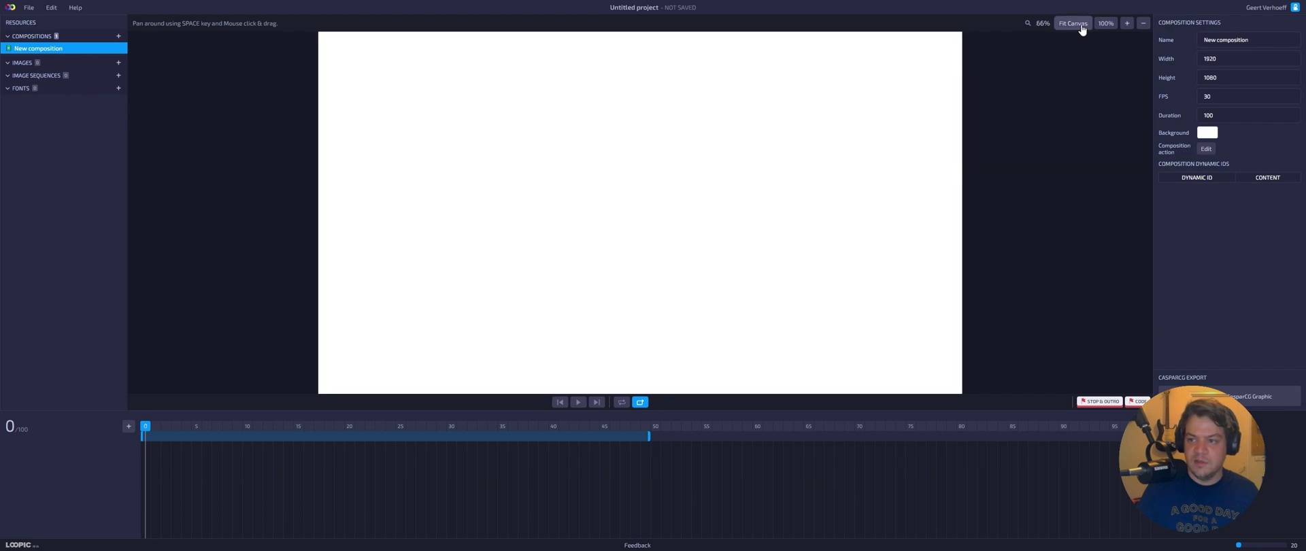
pyautogui.click(1128, 23)
pyautogui.click(1127, 23)
pyautogui.click(1127, 23)
pyautogui.click(1144, 24)
pyautogui.click(1143, 23)
pyautogui.click(1144, 23)
pyautogui.click(1144, 23)
pyautogui.click(1075, 23)
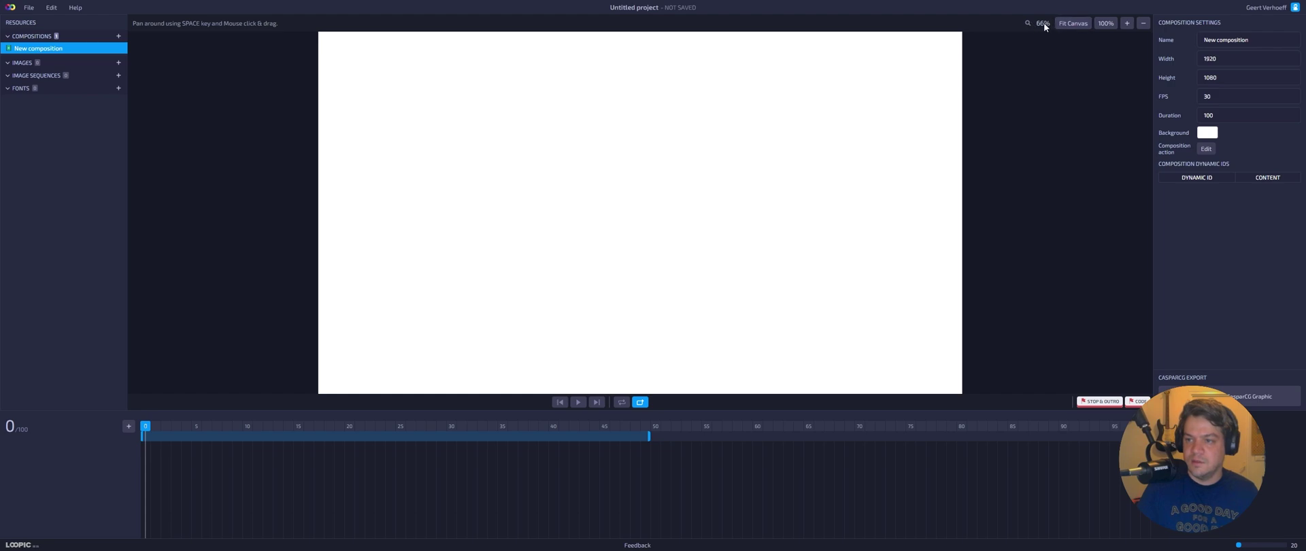
pyautogui.click(1107, 23)
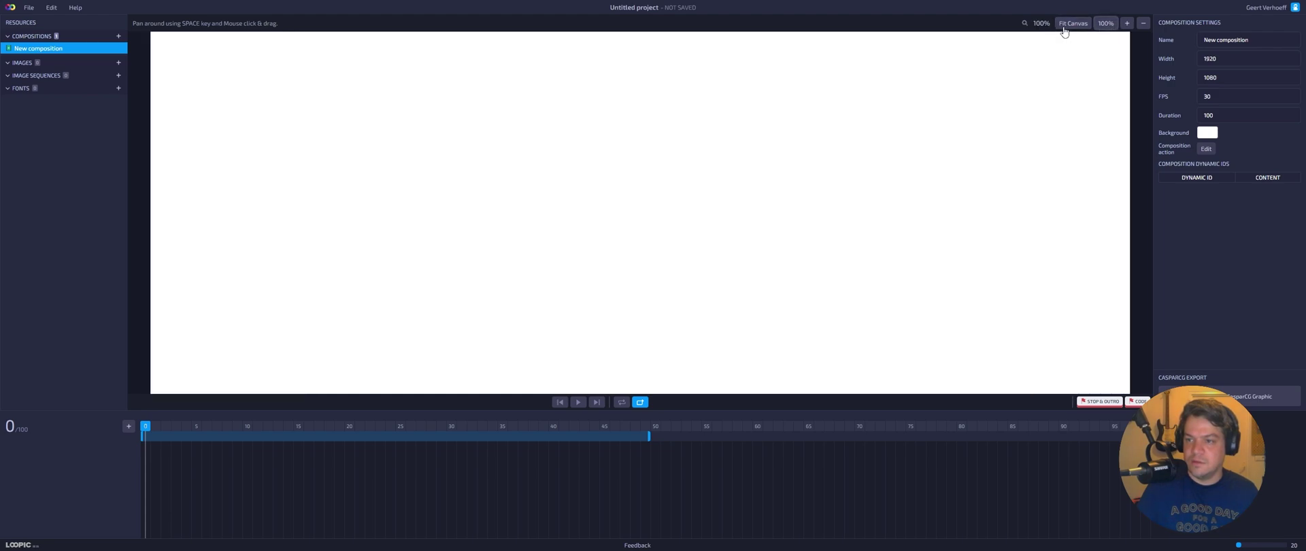
pyautogui.click(1073, 23)
pyautogui.click(1127, 23)
pyautogui.click(1146, 24)
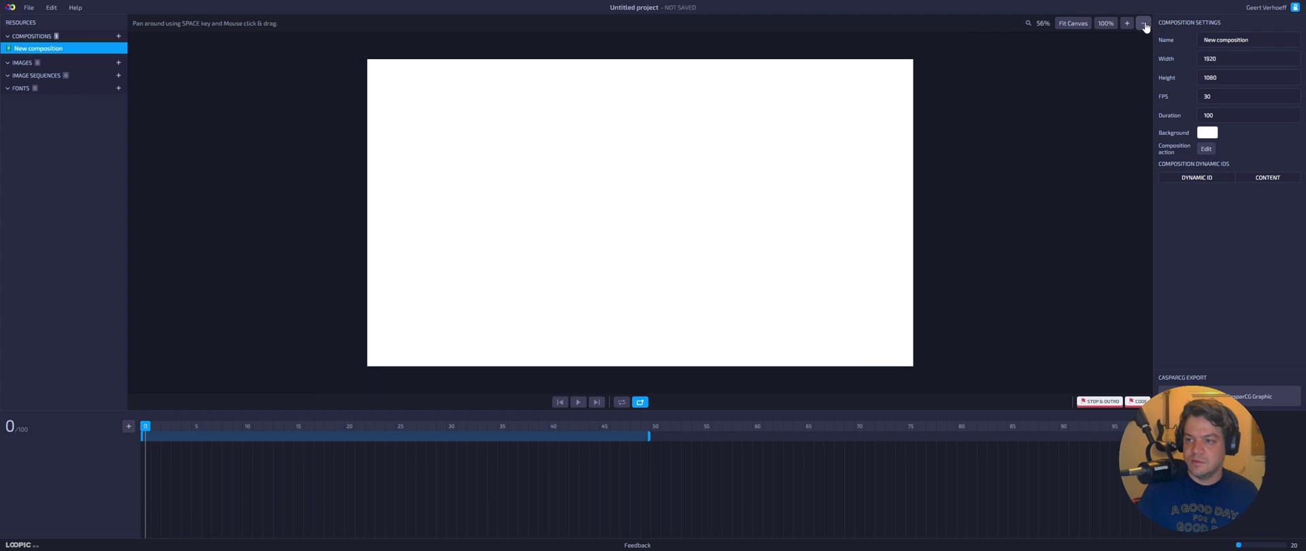
pyautogui.click(1127, 24)
pyautogui.click(1144, 24)
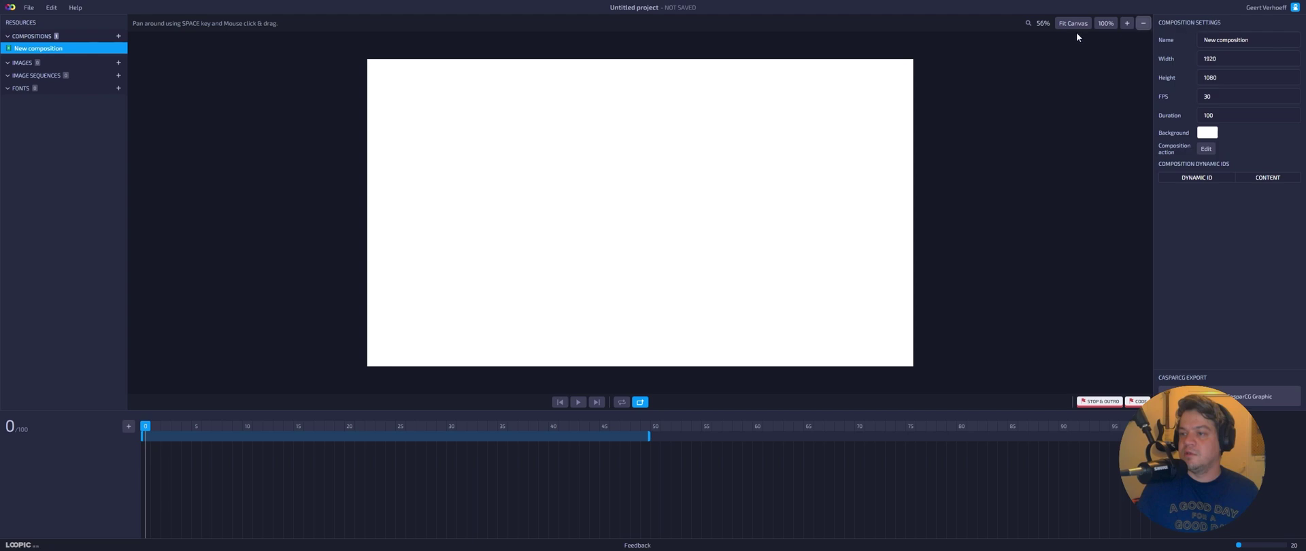
# Rename the composition to 'Lower Third'
pyautogui.press('Tab')
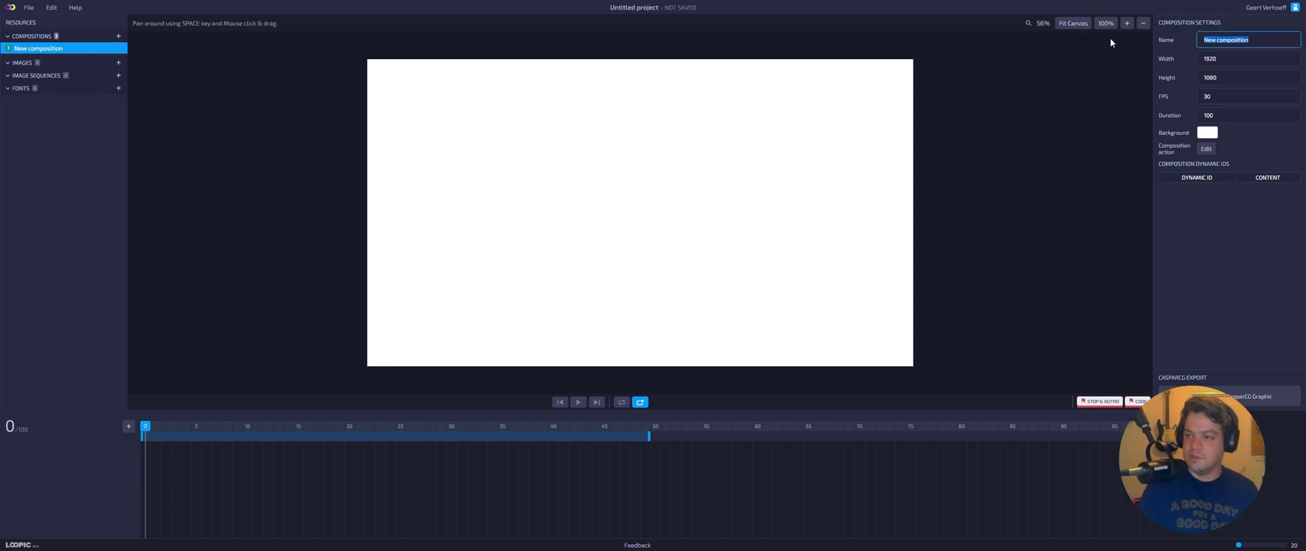
pyautogui.write('LowerThirds')
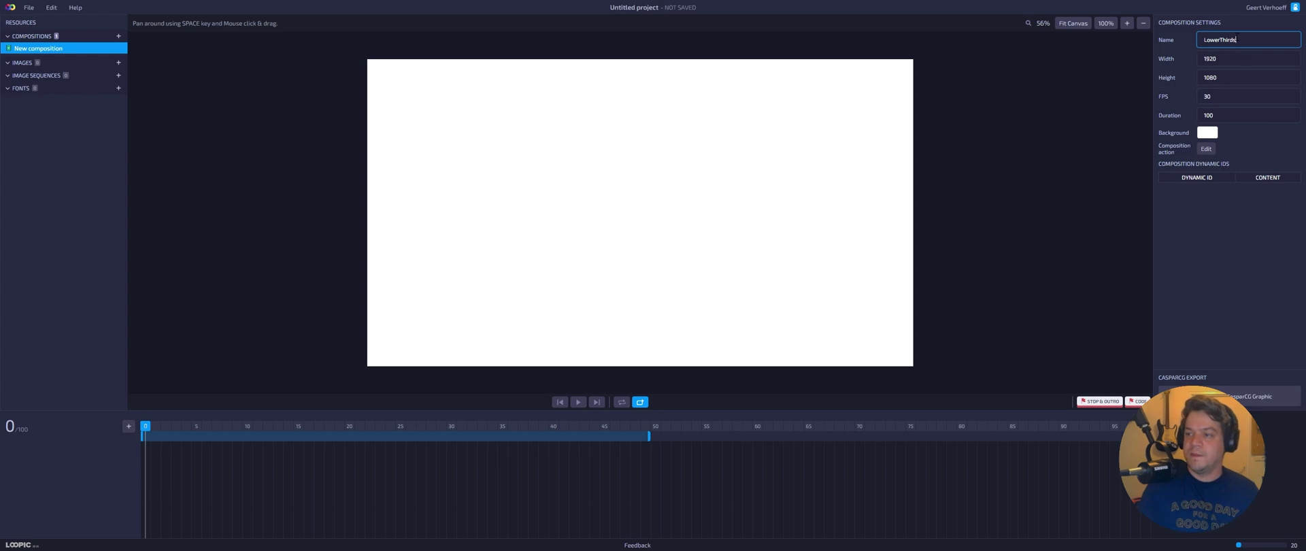
pyautogui.moveTo(1237, 39); pyautogui.dragTo(1218, 40)
pyautogui.press('BackSpace')
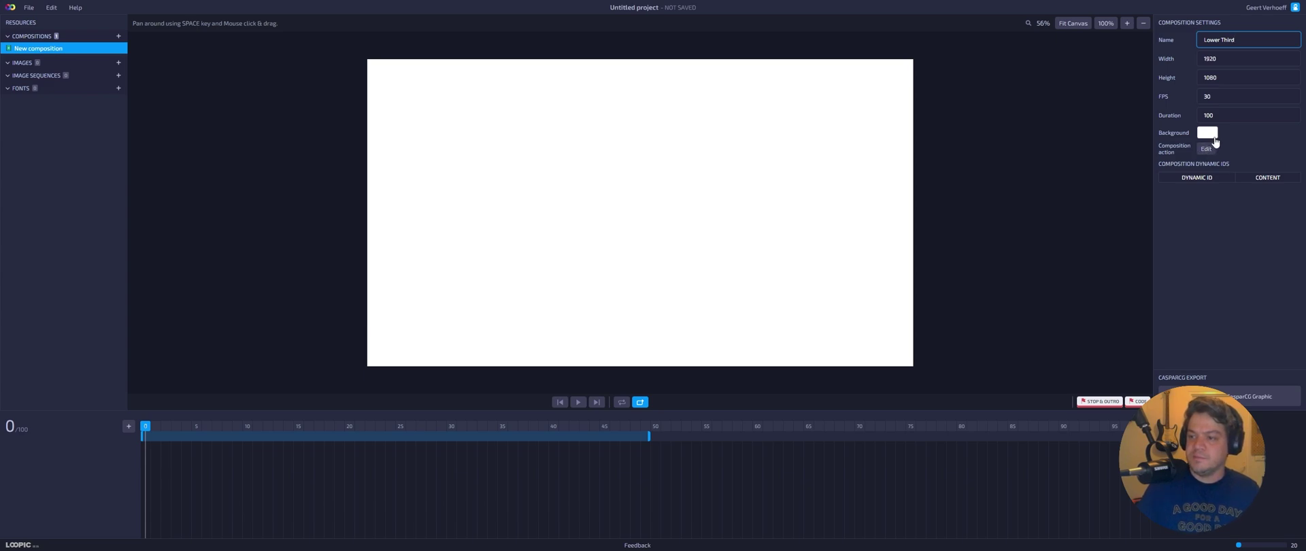
pyautogui.click(1226, 59)
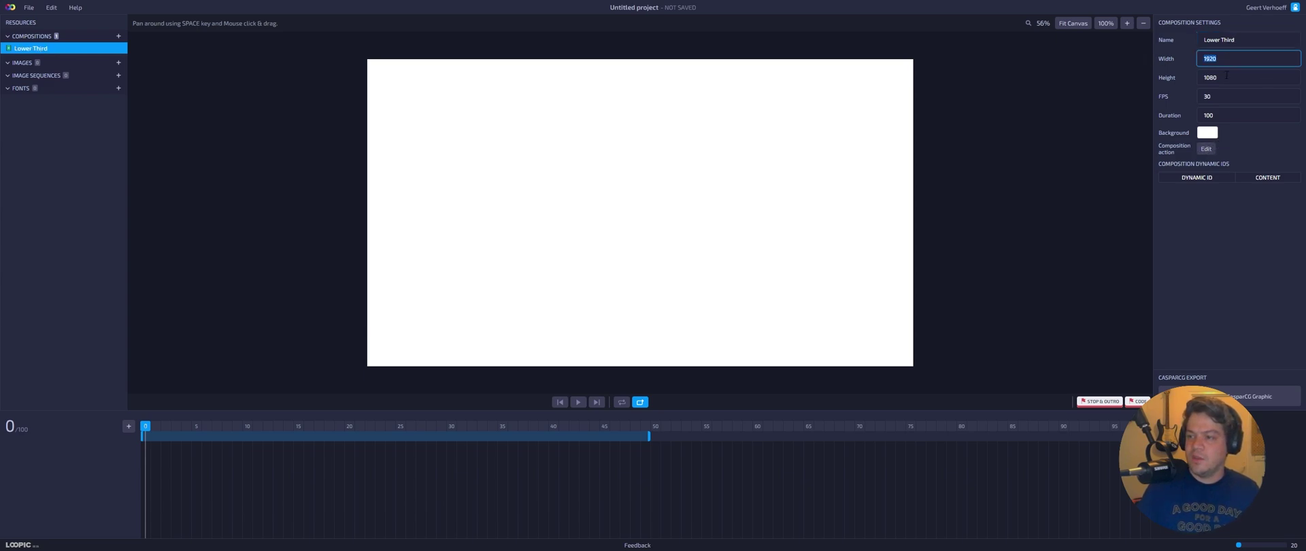
# Set the composition frame rate to 59,94 and its duration to 149
pyautogui.click(1227, 77)
pyautogui.click(1217, 97)
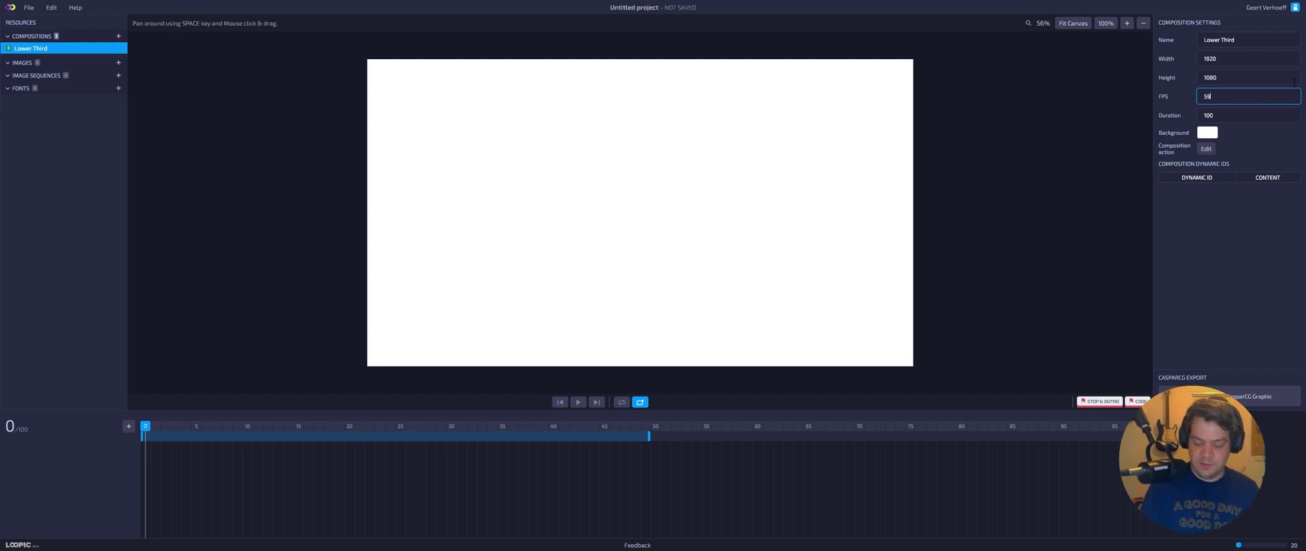
pyautogui.press('Return')
pyautogui.click(1249, 98)
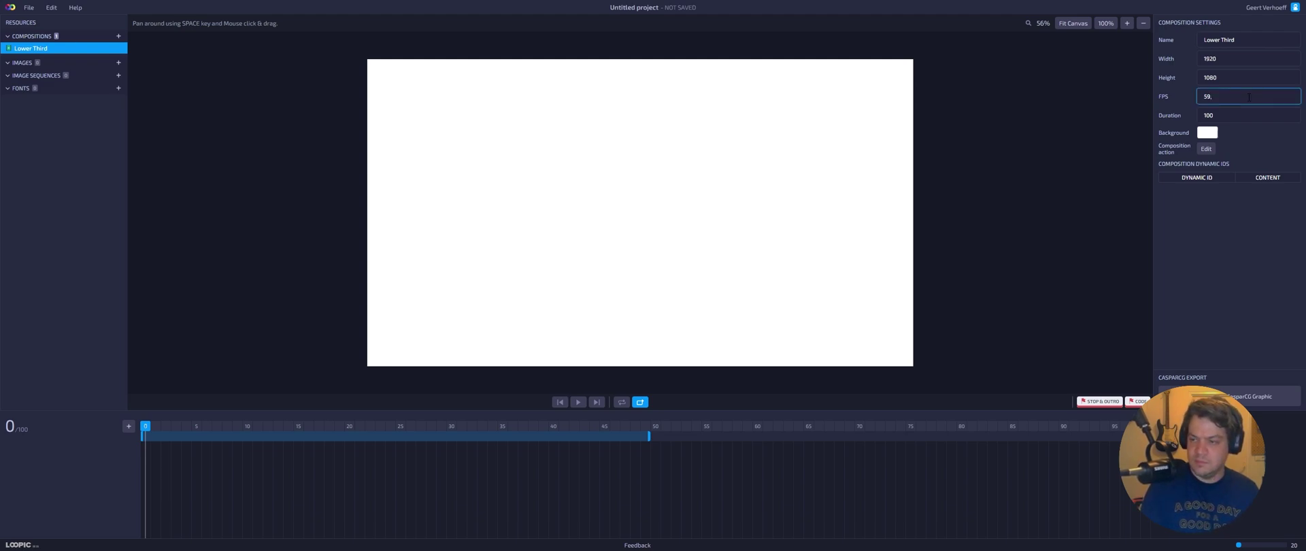
pyautogui.click(1237, 140)
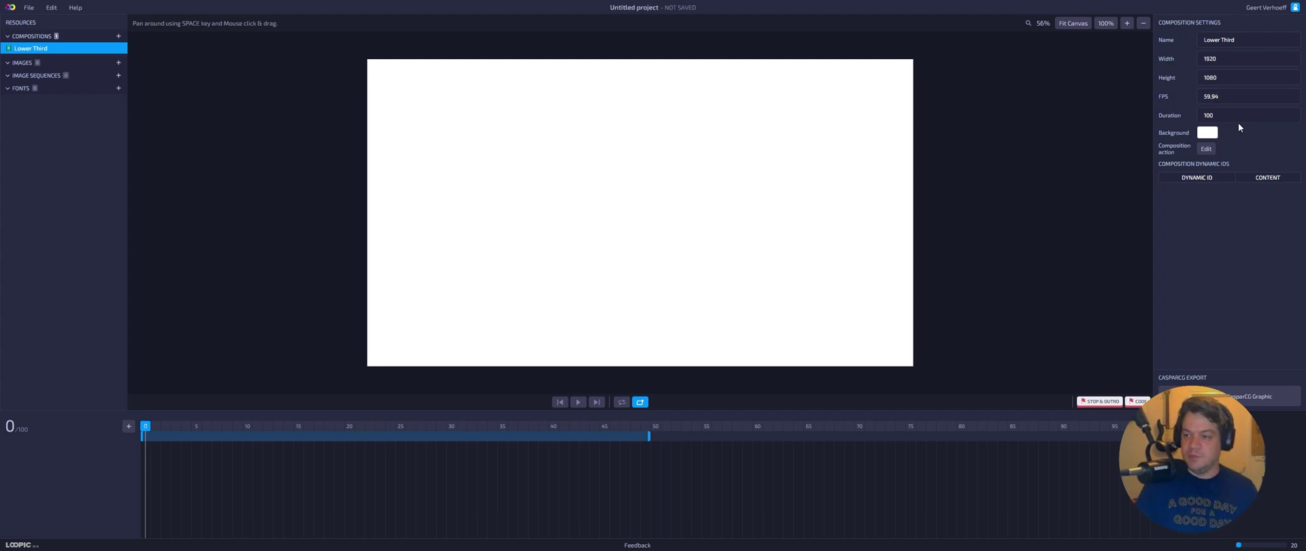
pyautogui.click(1165, 115)
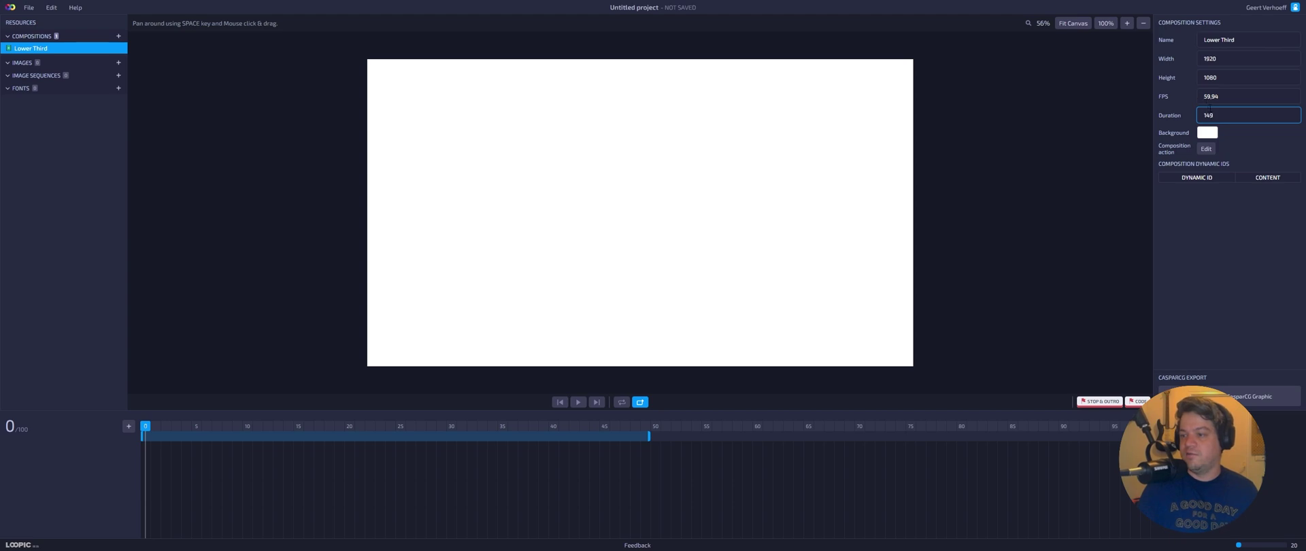
pyautogui.click(1214, 135)
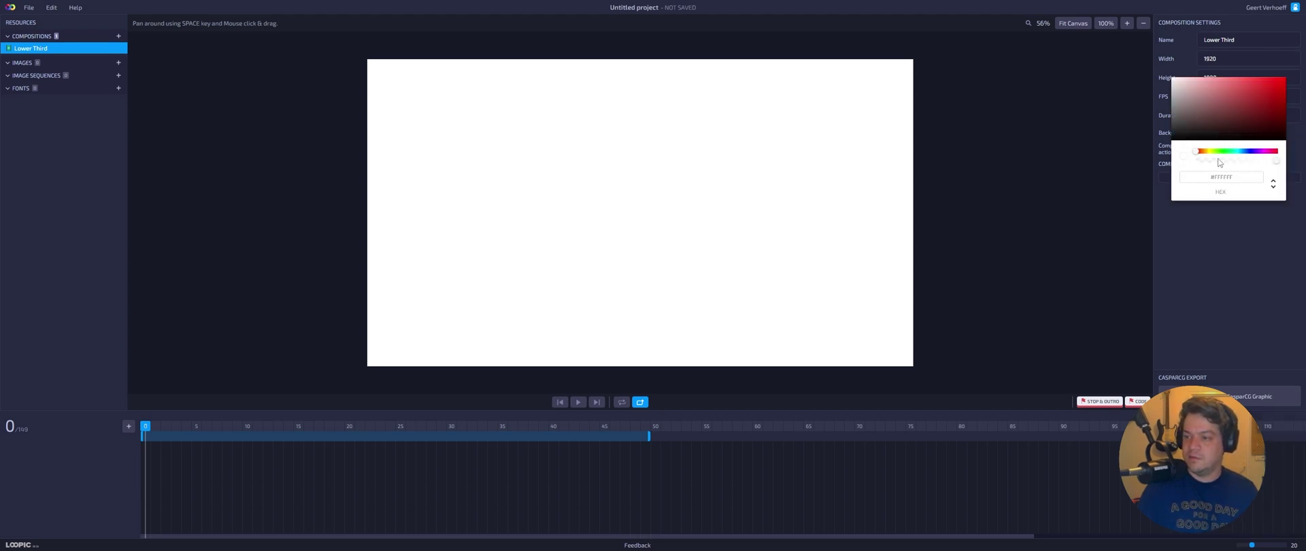
# Test background transparency, then leave the background solid #FFFFFF at alpha 1
pyautogui.click(1219, 160)
pyautogui.click(1250, 162)
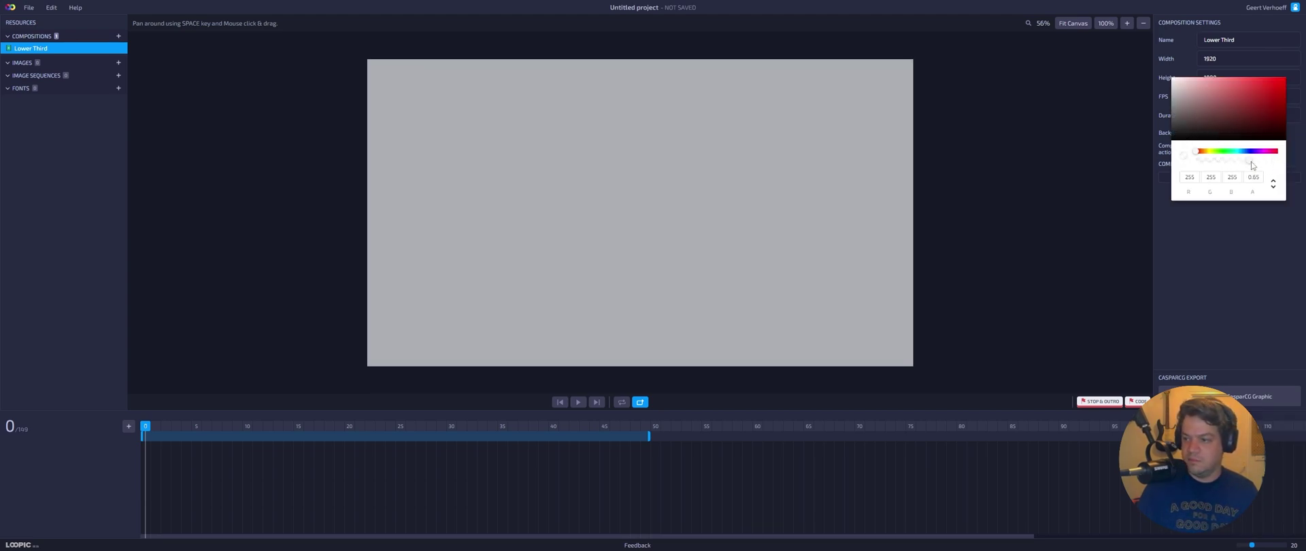
pyautogui.moveTo(1252, 163); pyautogui.dragTo(1282, 164)
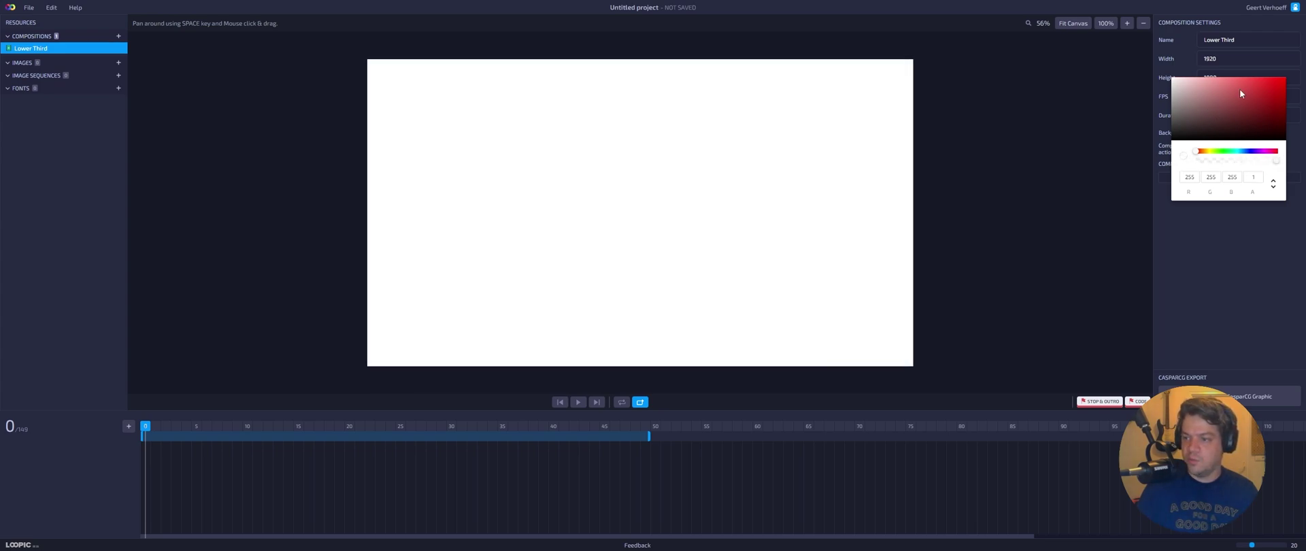
pyautogui.click(1181, 250)
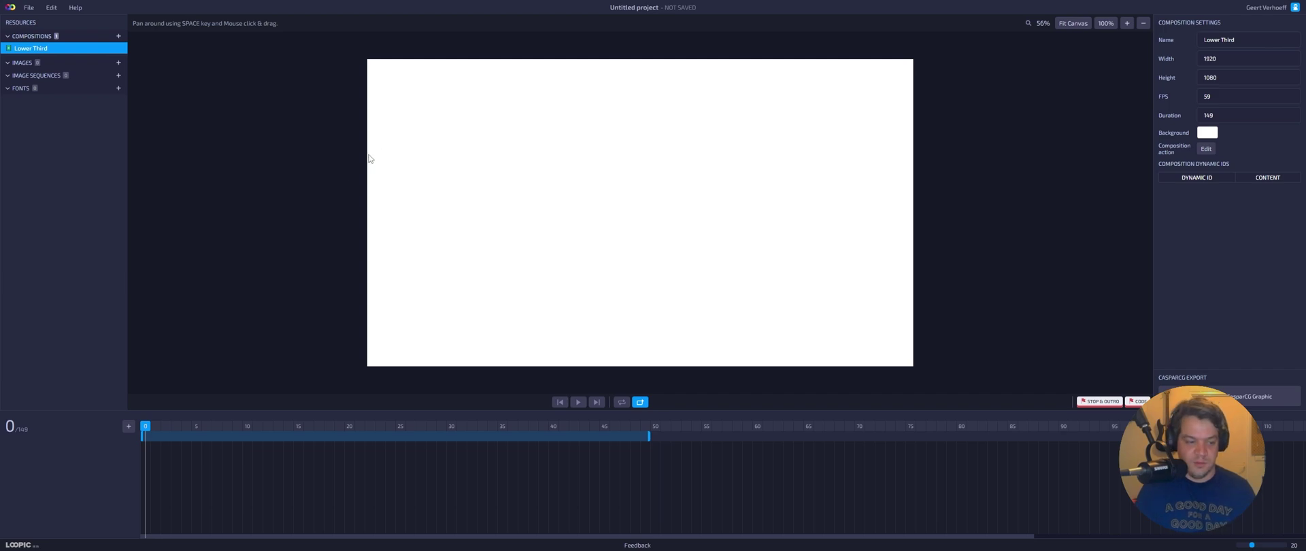
pyautogui.click(1208, 132)
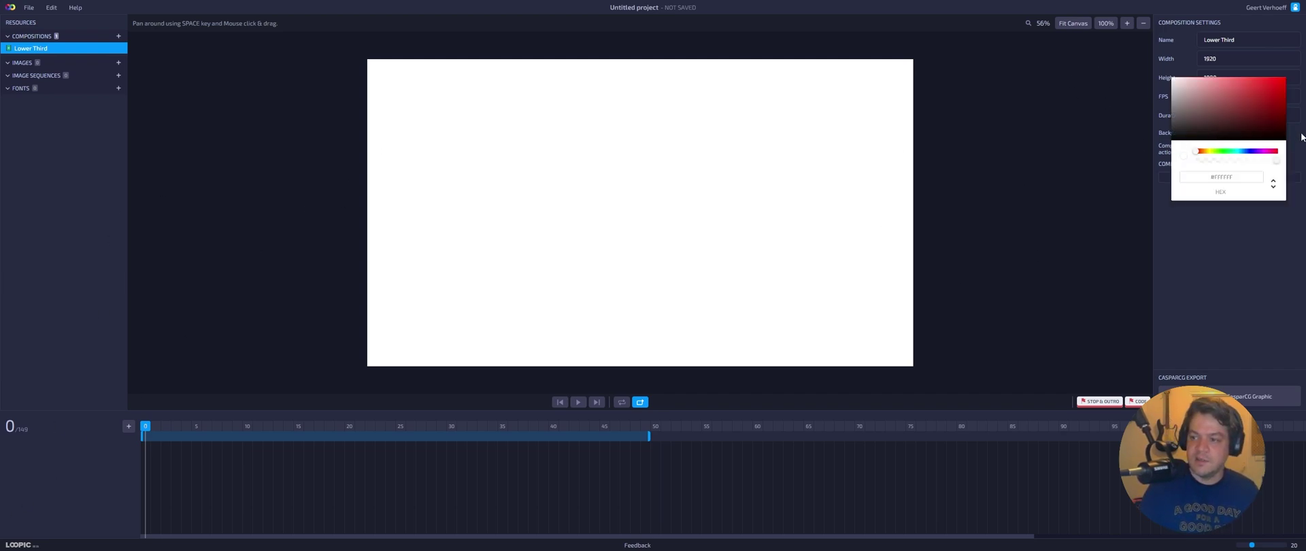
pyautogui.click(1273, 183)
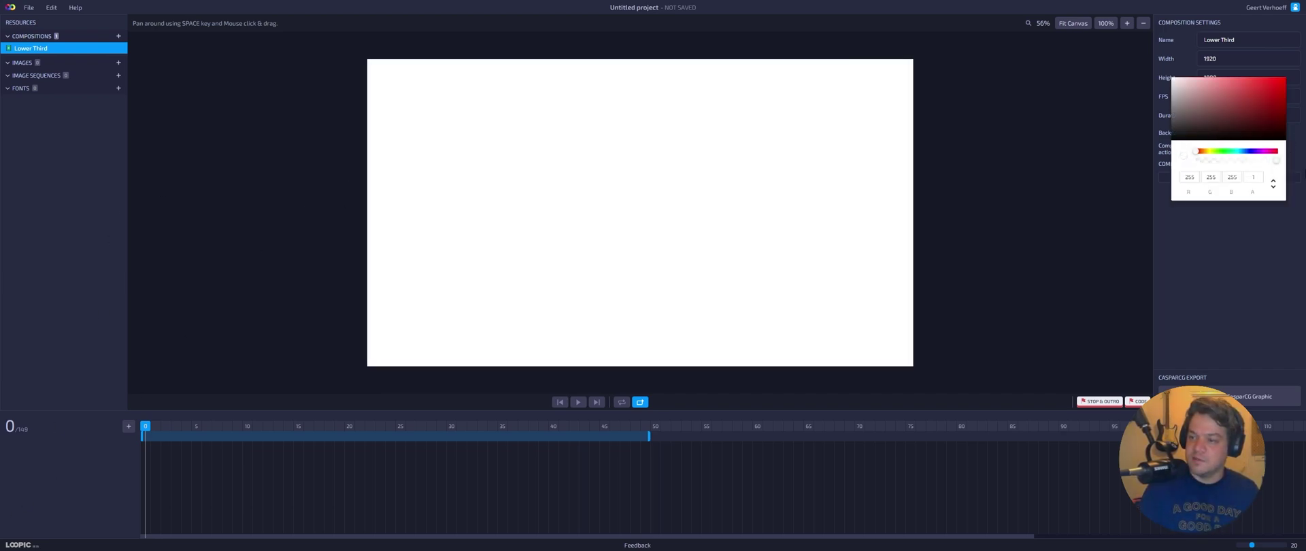
pyautogui.click(1202, 239)
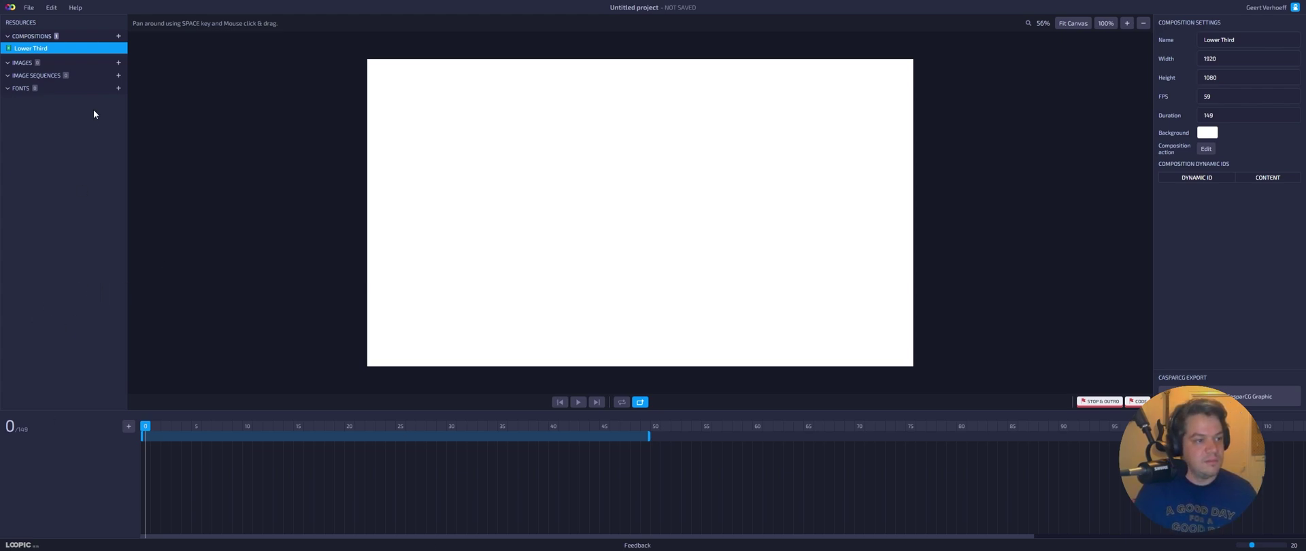
# Import all lowerthird PNG frames as an image sequence layer named 'Lower Third Animation'
pyautogui.click(129, 426)
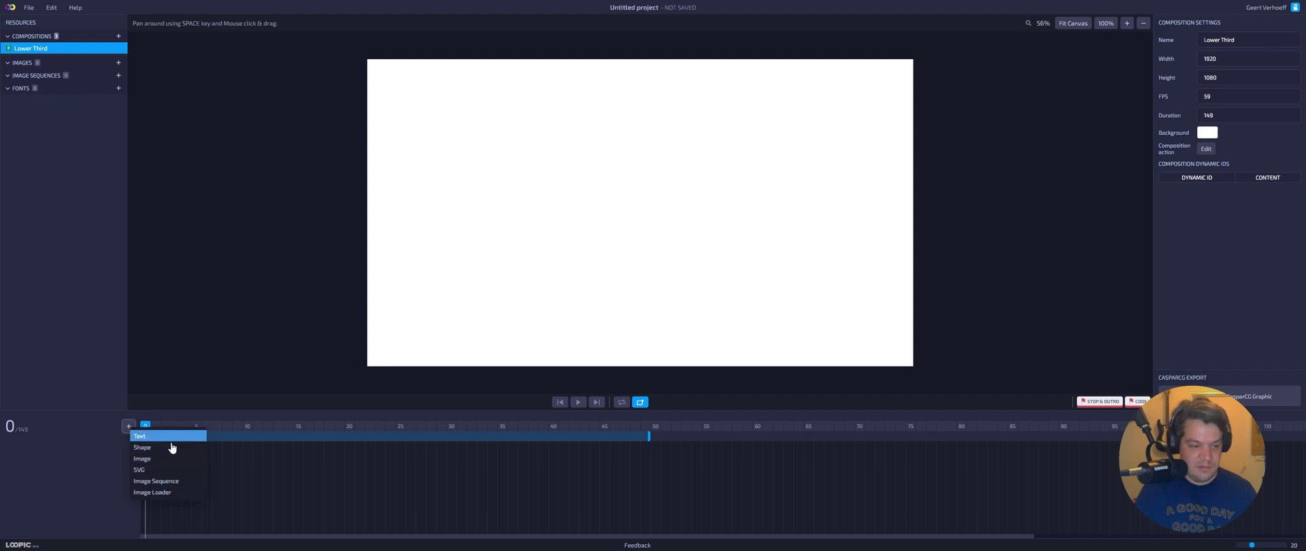
pyautogui.click(170, 485)
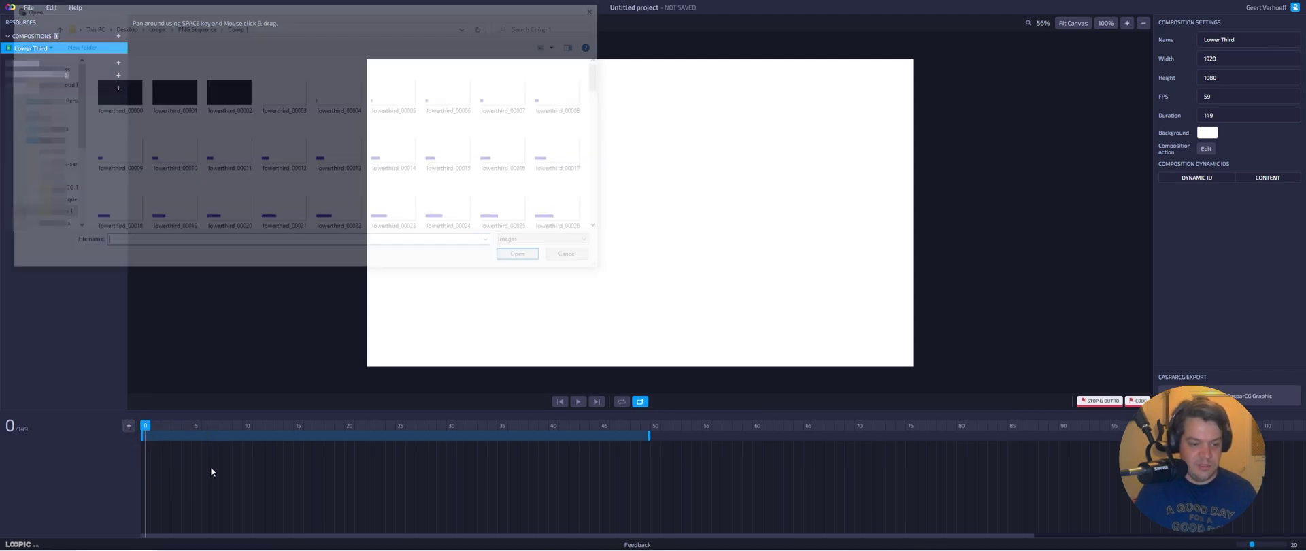
pyautogui.hotkey('ctrl', 'a')
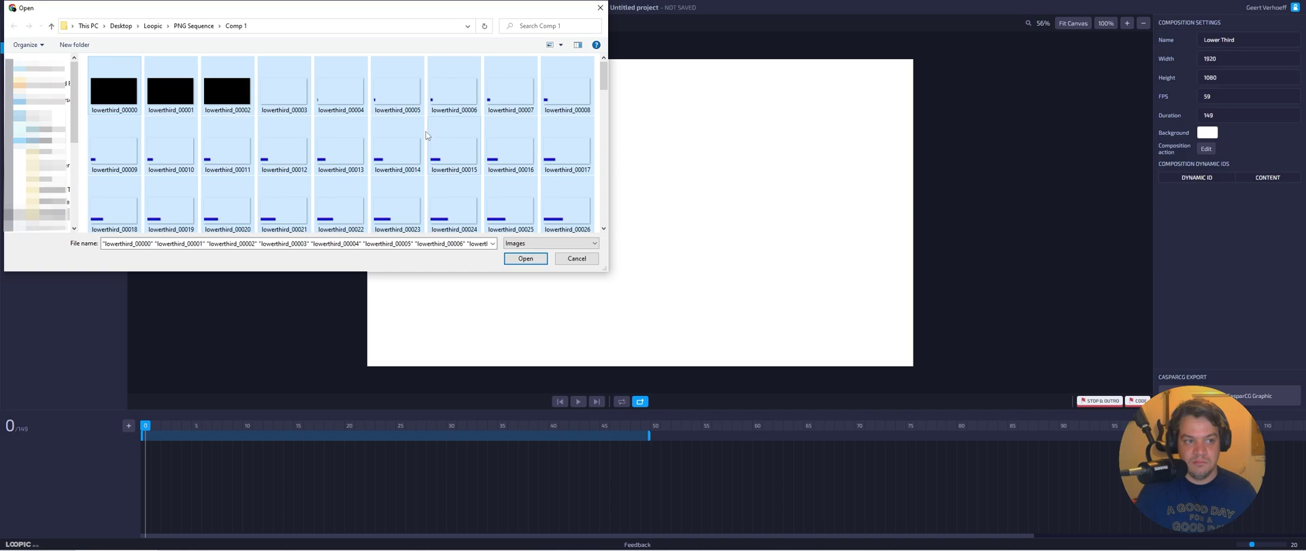
pyautogui.click(525, 258)
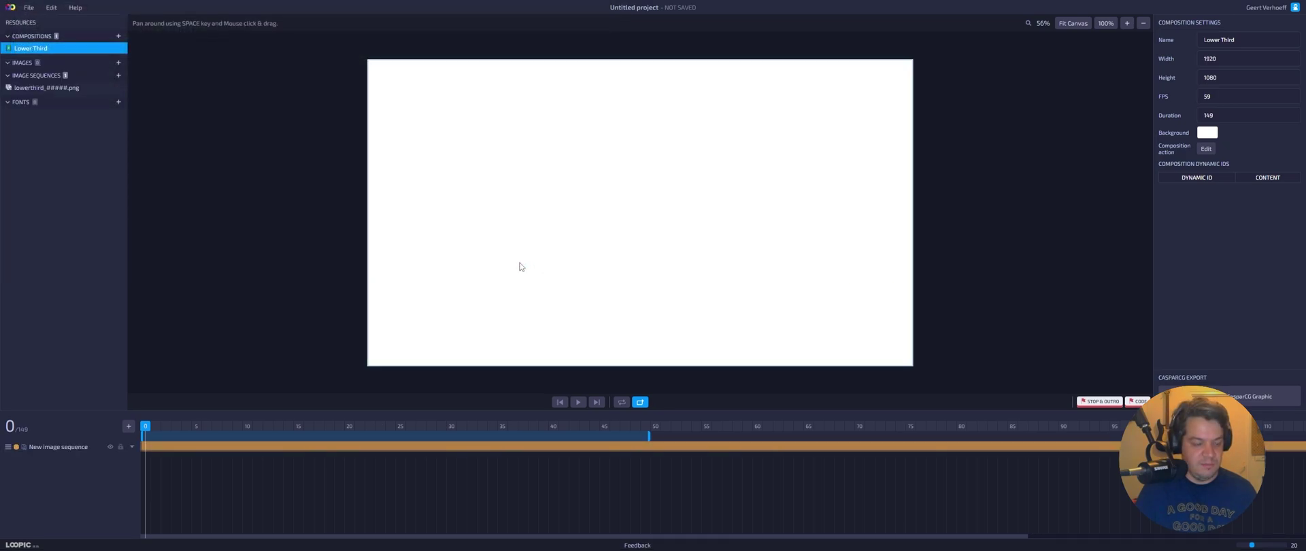
pyautogui.doubleClick(42, 446)
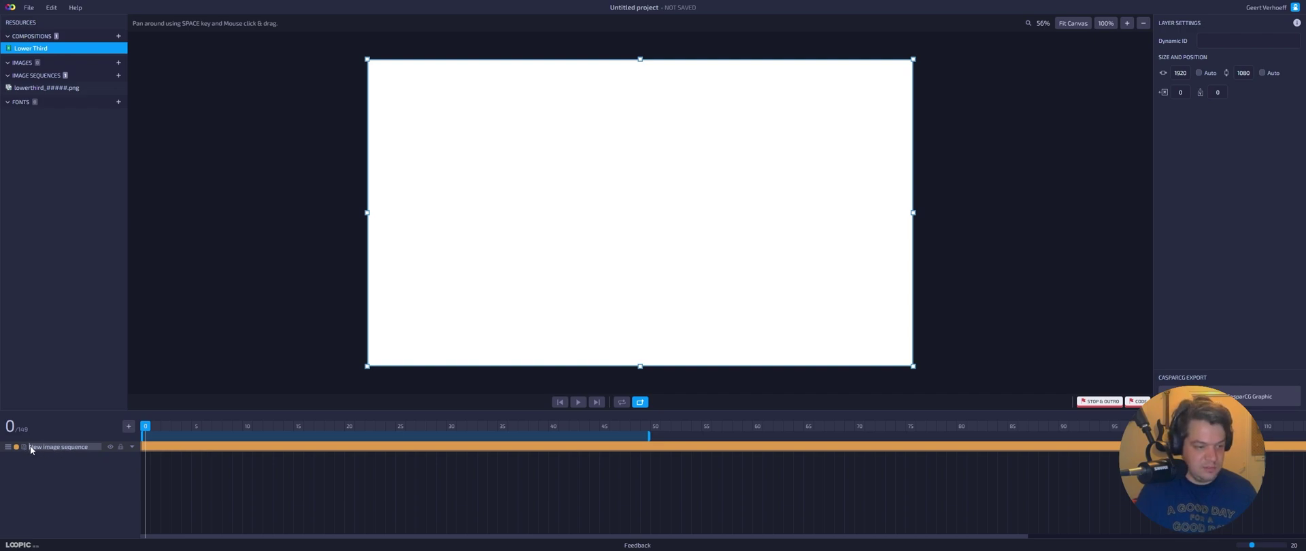
pyautogui.write('Lower')
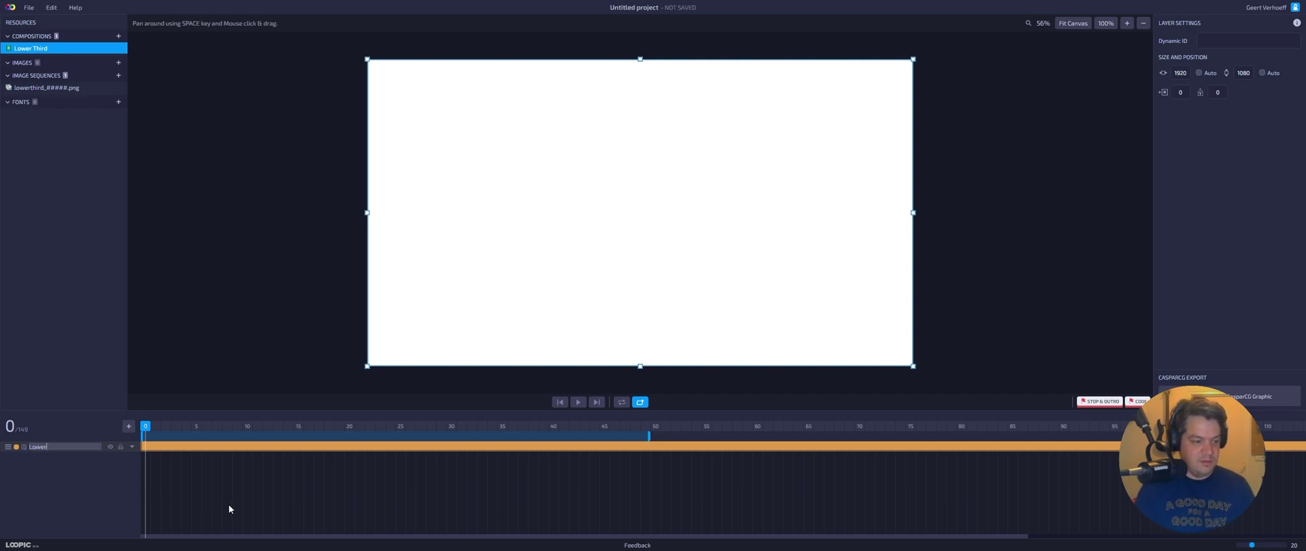
pyautogui.write(' Third Animation')
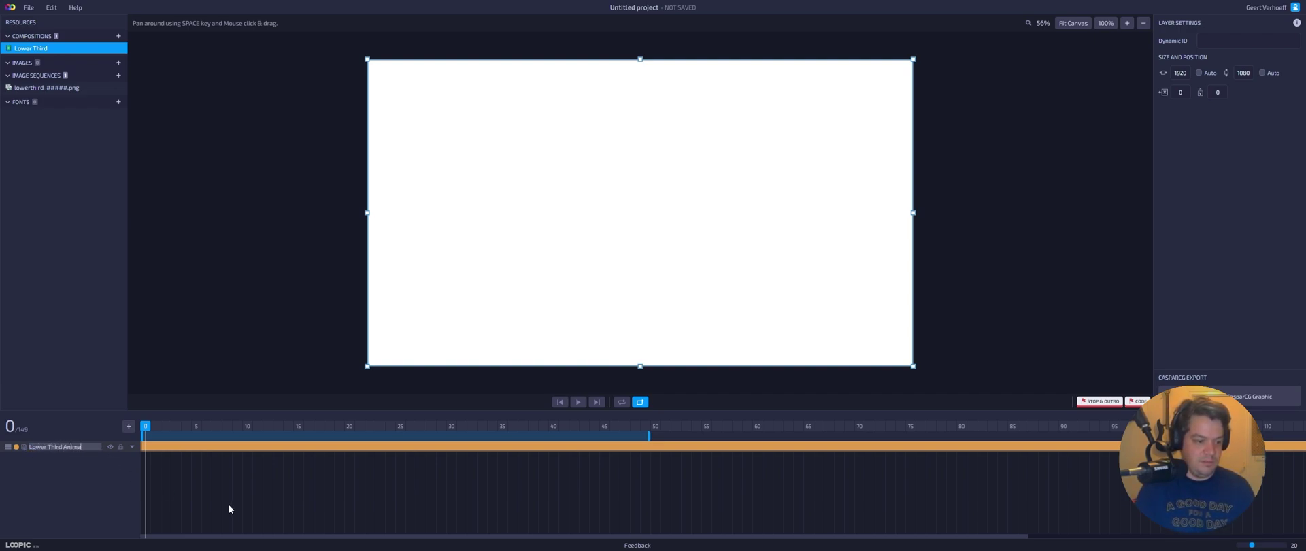
pyautogui.click(214, 322)
# Preview the animation, return to frame 0, and lengthen the layer along the timeline
pyautogui.click(578, 402)
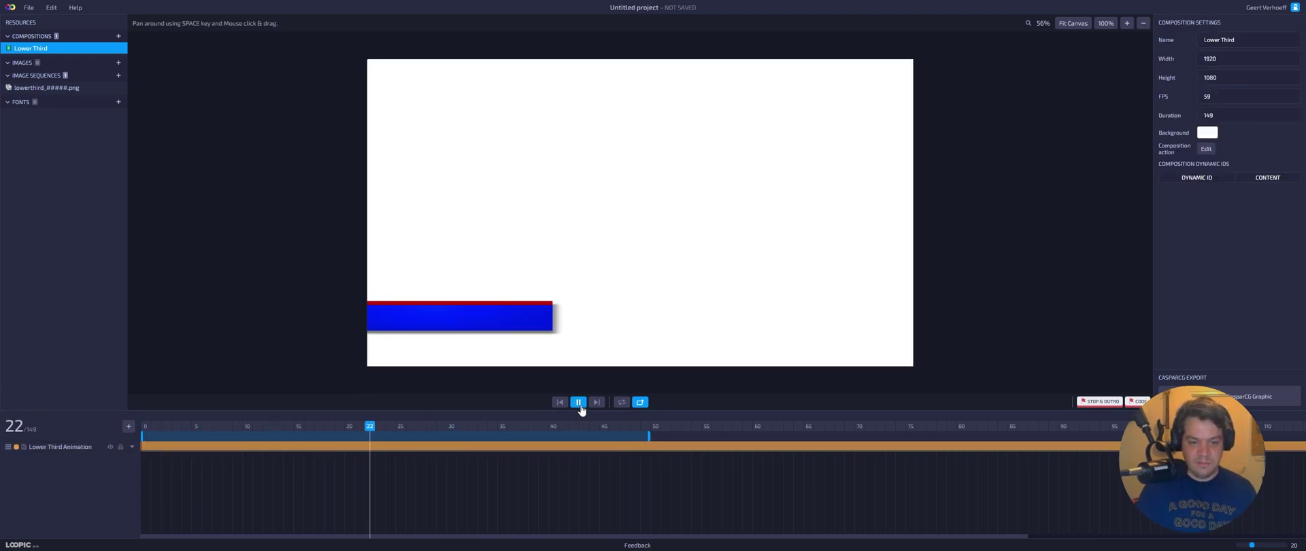
pyautogui.click(580, 406)
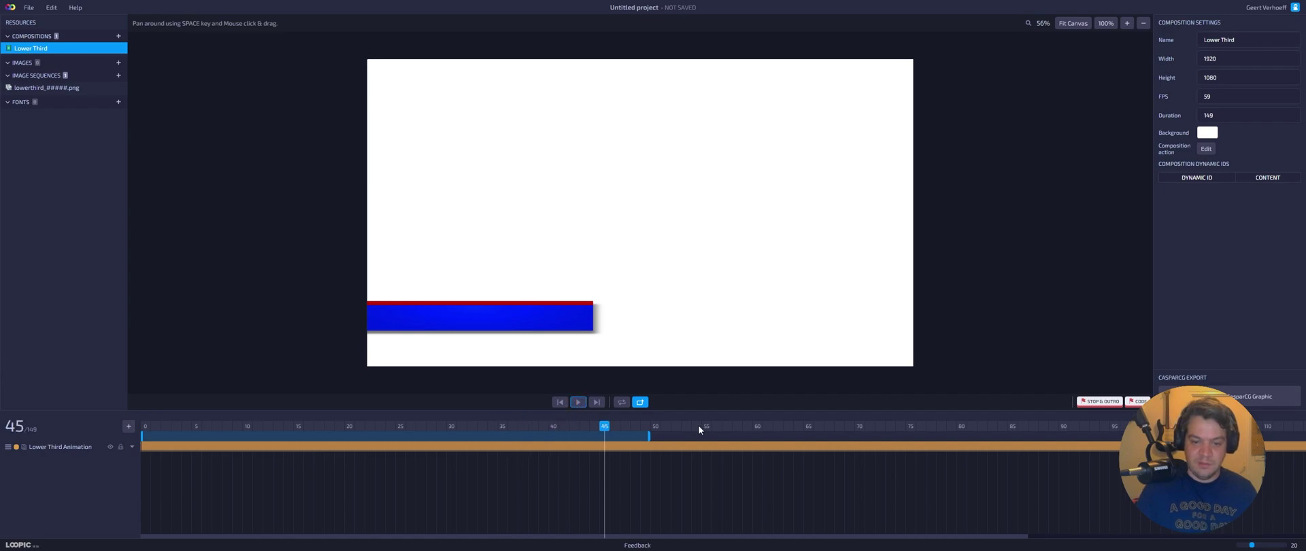
pyautogui.moveTo(151, 430); pyautogui.dragTo(136, 439)
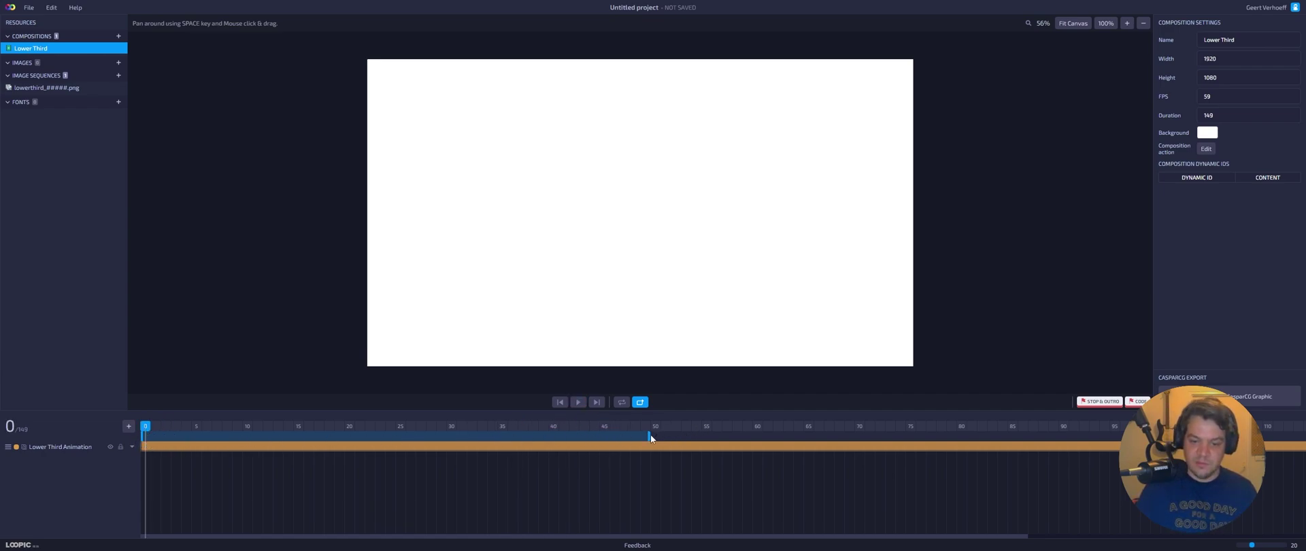
pyautogui.moveTo(651, 434); pyautogui.dragTo(1157, 434)
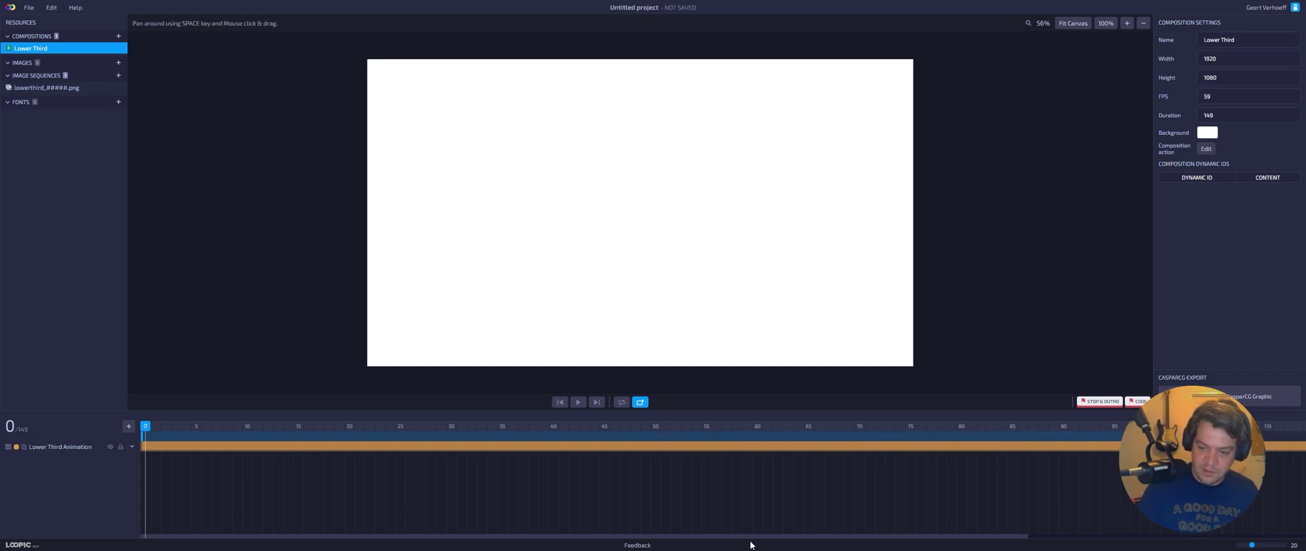
# Stretch the layer to the end of the timeline and preview the animation
pyautogui.moveTo(753, 537); pyautogui.dragTo(1107, 536)
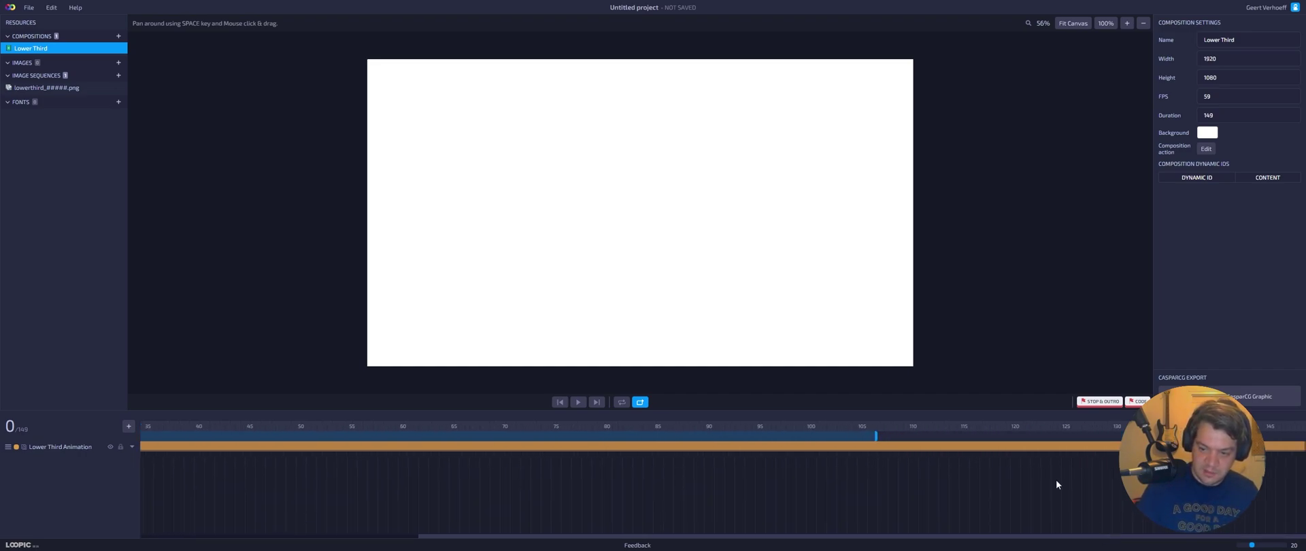
pyautogui.moveTo(876, 435); pyautogui.dragTo(1302, 431)
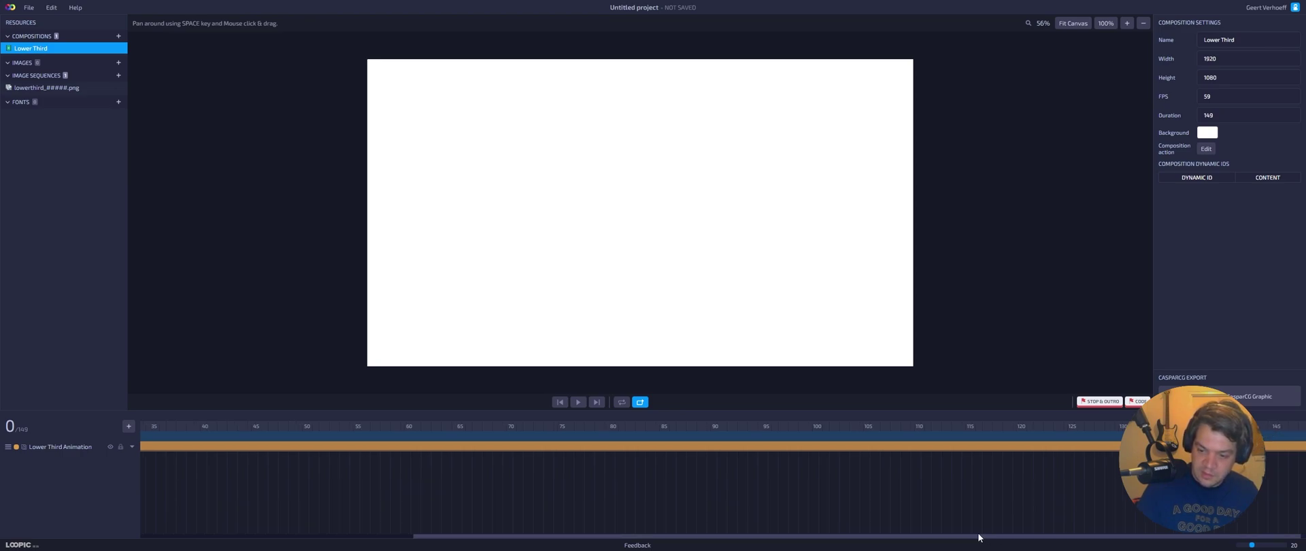
pyautogui.moveTo(962, 537); pyautogui.dragTo(685, 537)
pyautogui.click(579, 402)
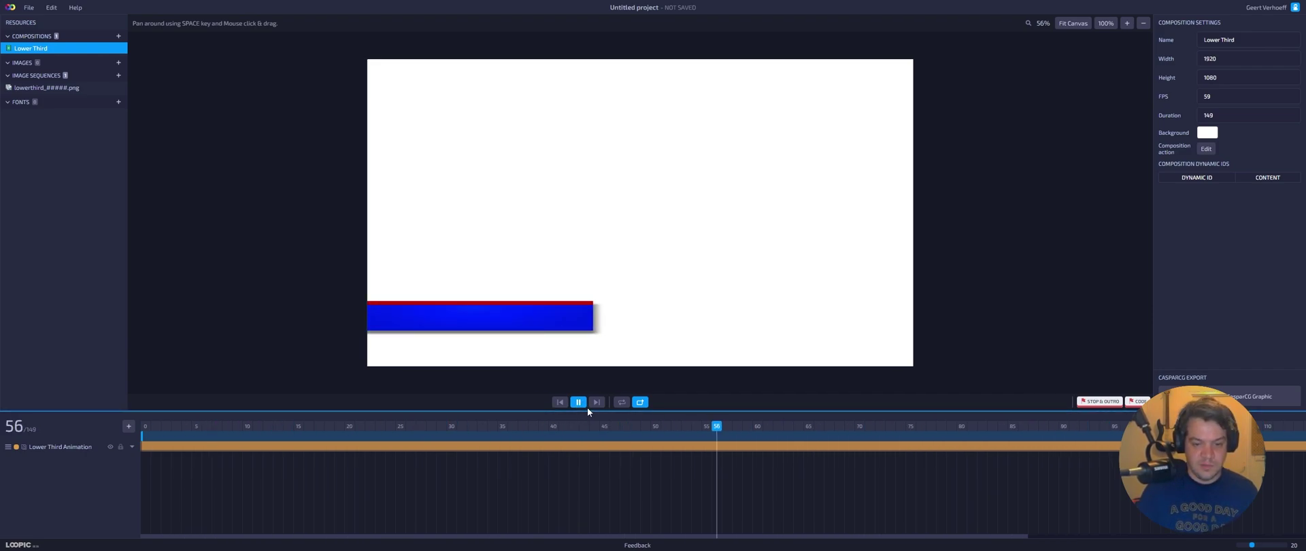
pyautogui.click(578, 403)
# Scrub the playhead through frames 37 and 55 to frame 80
pyautogui.moveTo(562, 426); pyautogui.dragTo(148, 429)
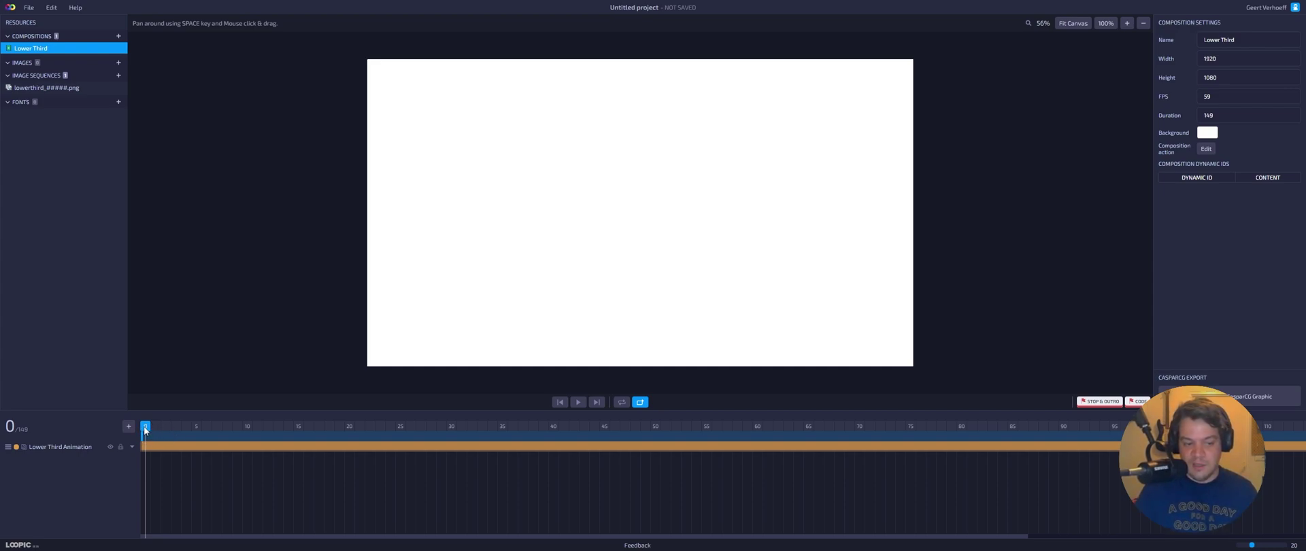
pyautogui.moveTo(144, 430); pyautogui.dragTo(757, 436)
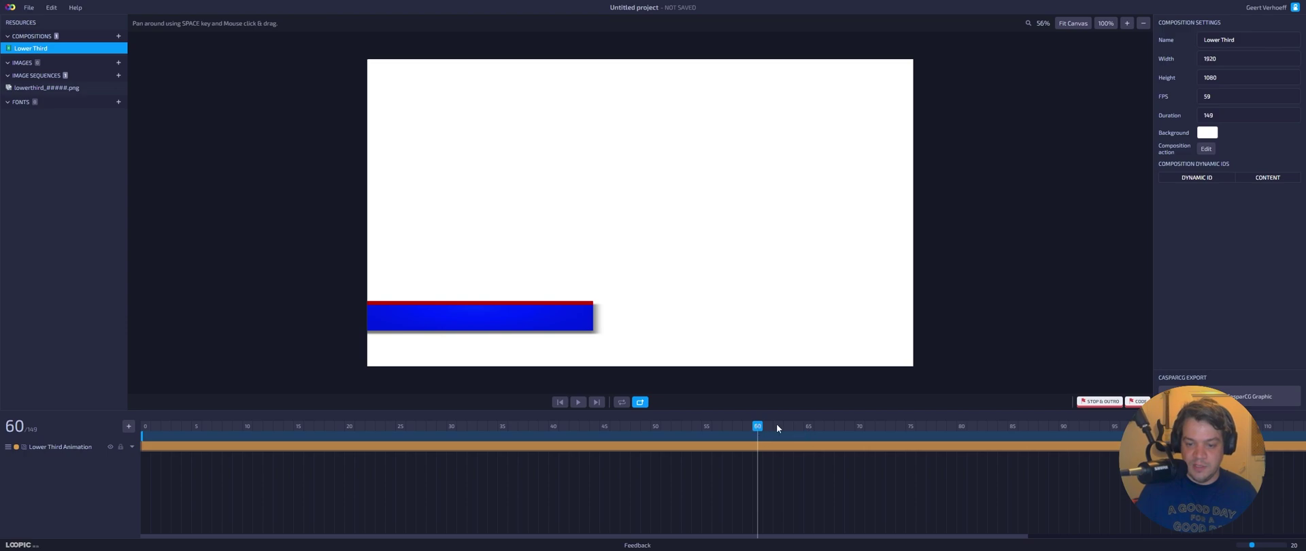
pyautogui.moveTo(759, 429); pyautogui.dragTo(963, 427)
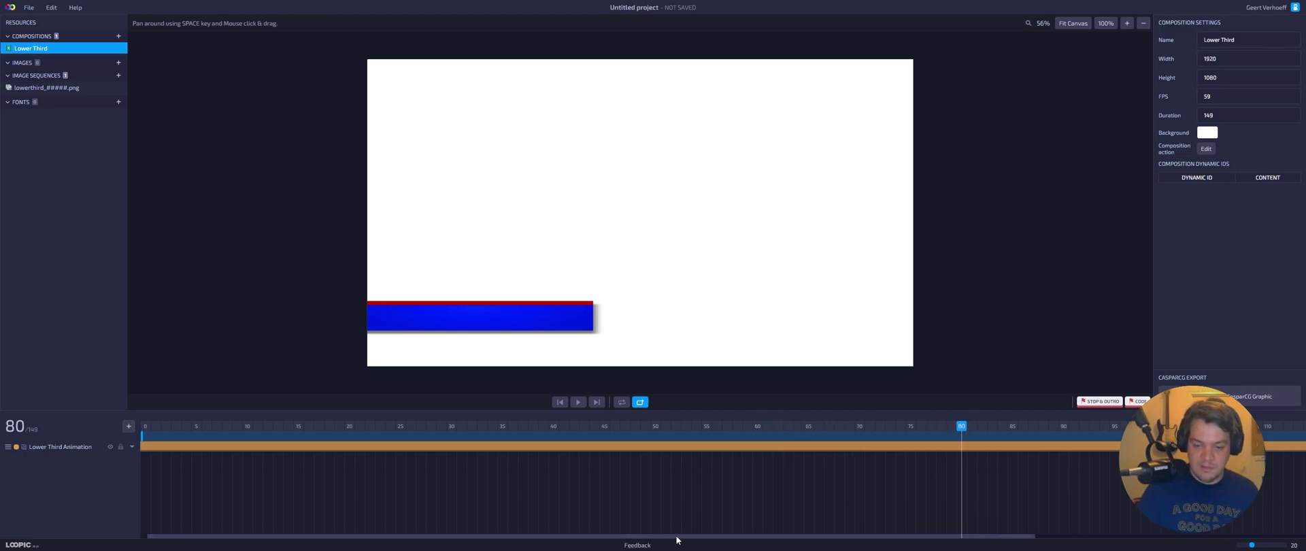
pyautogui.hscroll(5, 705, 536)
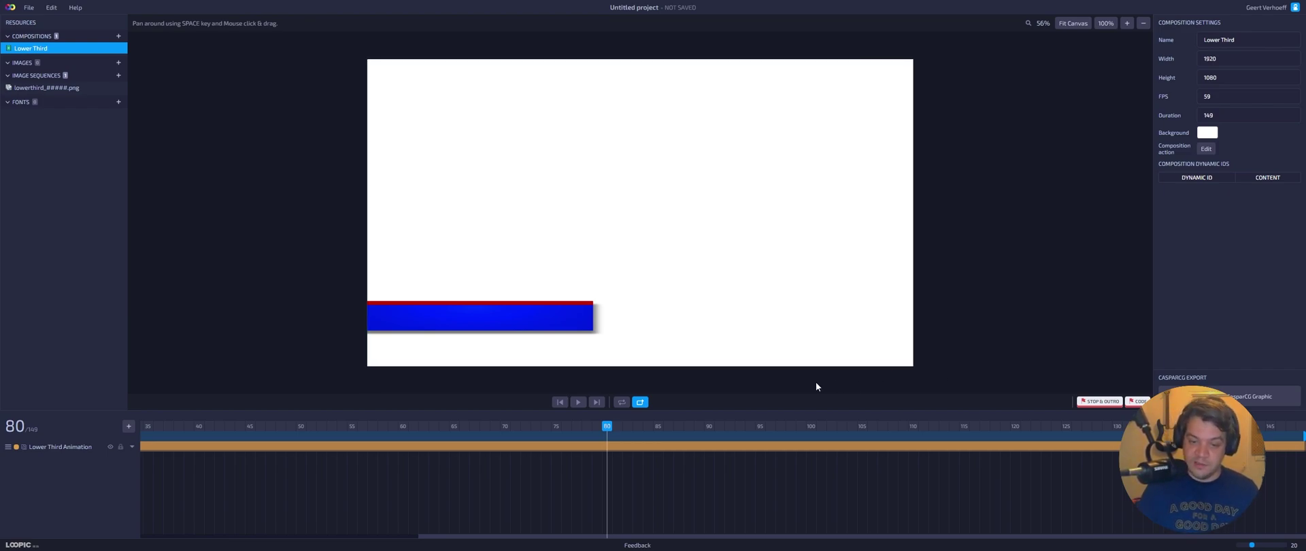
pyautogui.click(1100, 403)
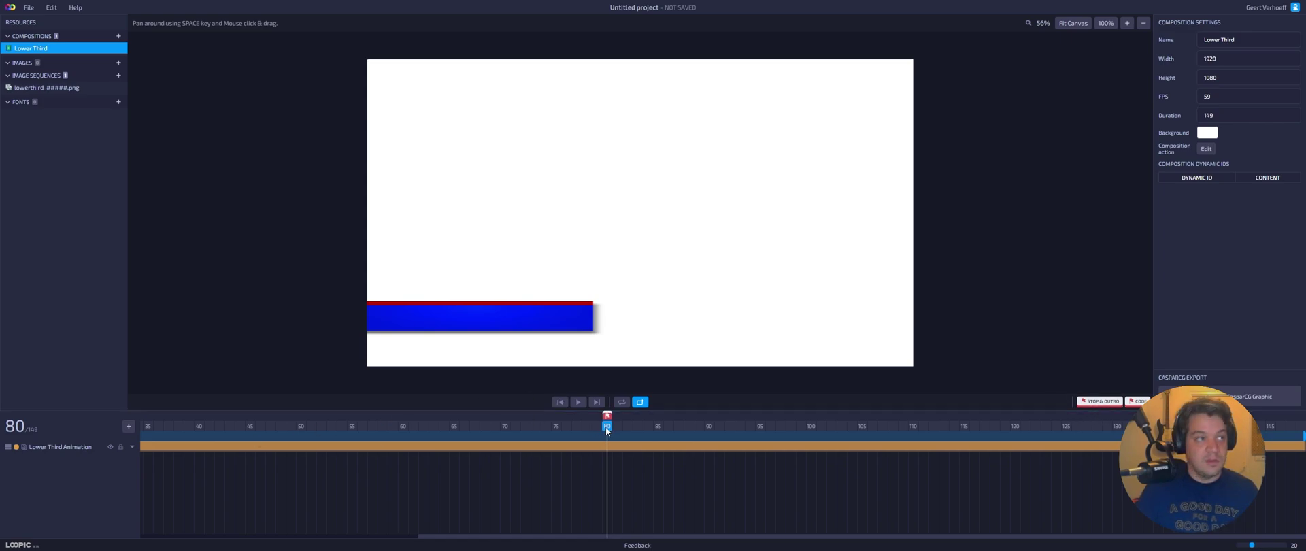
pyautogui.moveTo(606, 427)
pyautogui.mouseDown()
pyautogui.moveTo(716, 427)
pyautogui.moveTo(607, 429)
pyautogui.mouseUp()
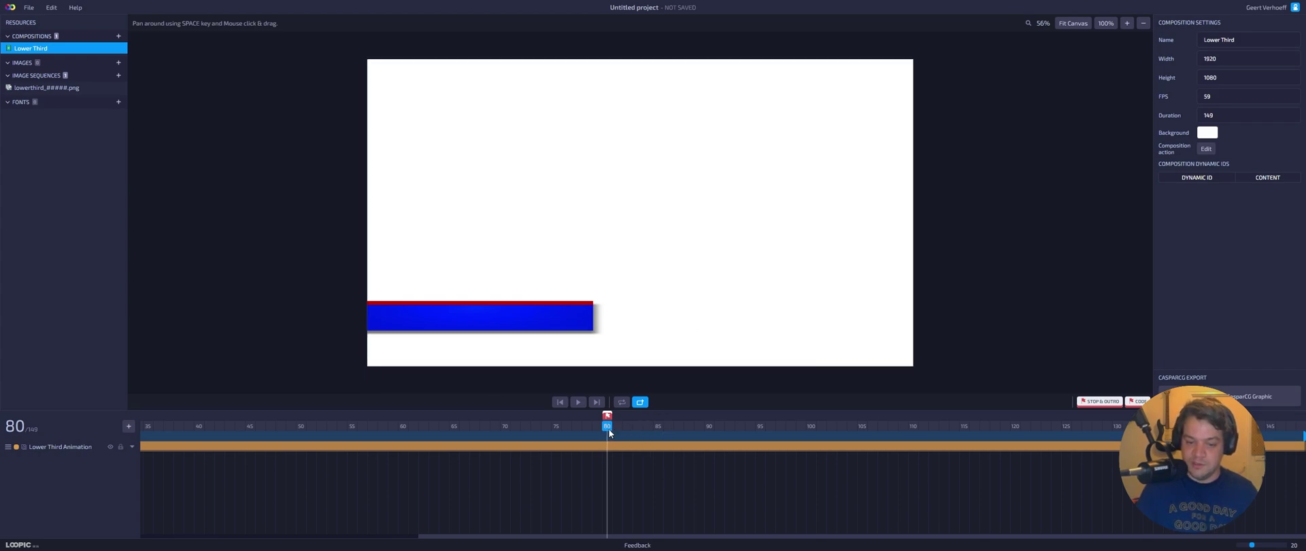
pyautogui.moveTo(610, 432); pyautogui.dragTo(1199, 430)
pyautogui.moveTo(1120, 426); pyautogui.dragTo(608, 437)
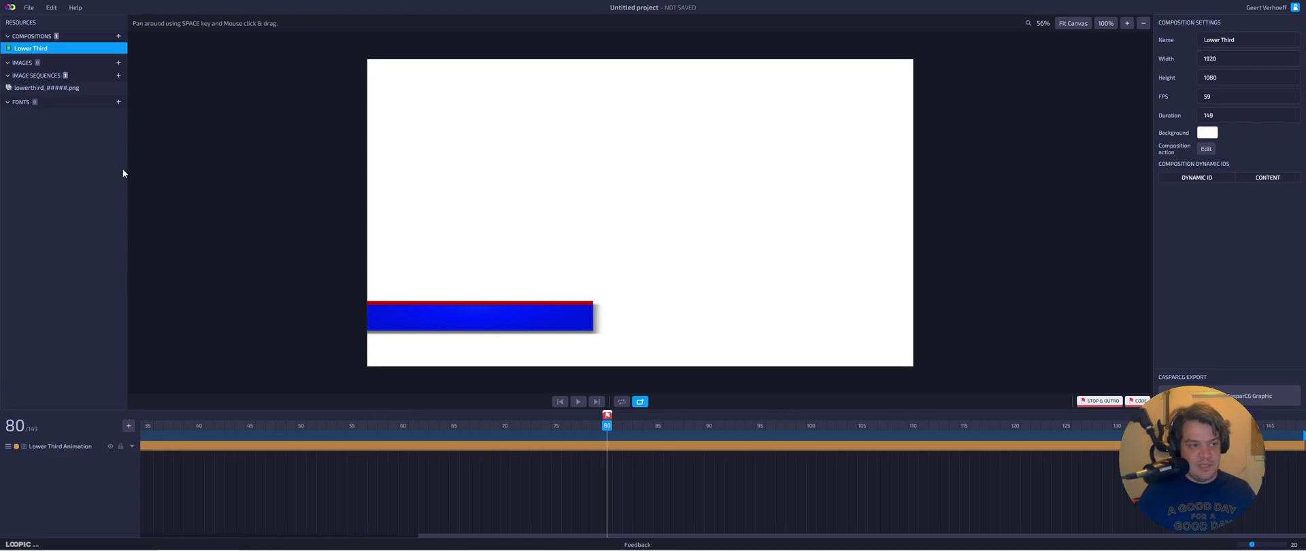
# Add a new text layer and rename it 'Name'
pyautogui.click(129, 427)
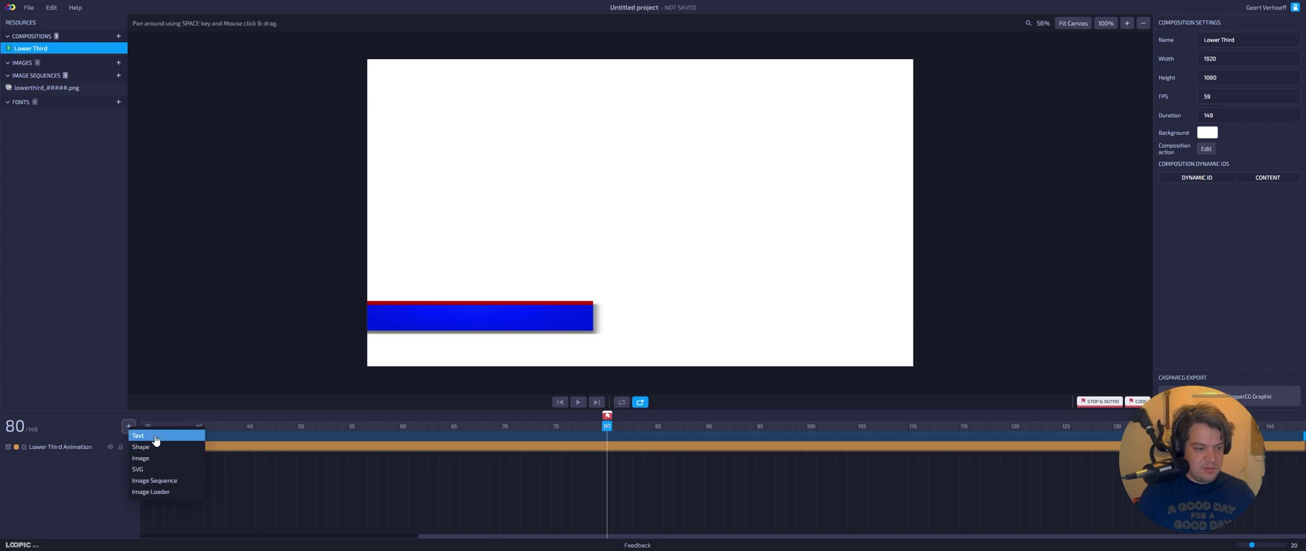
pyautogui.click(155, 438)
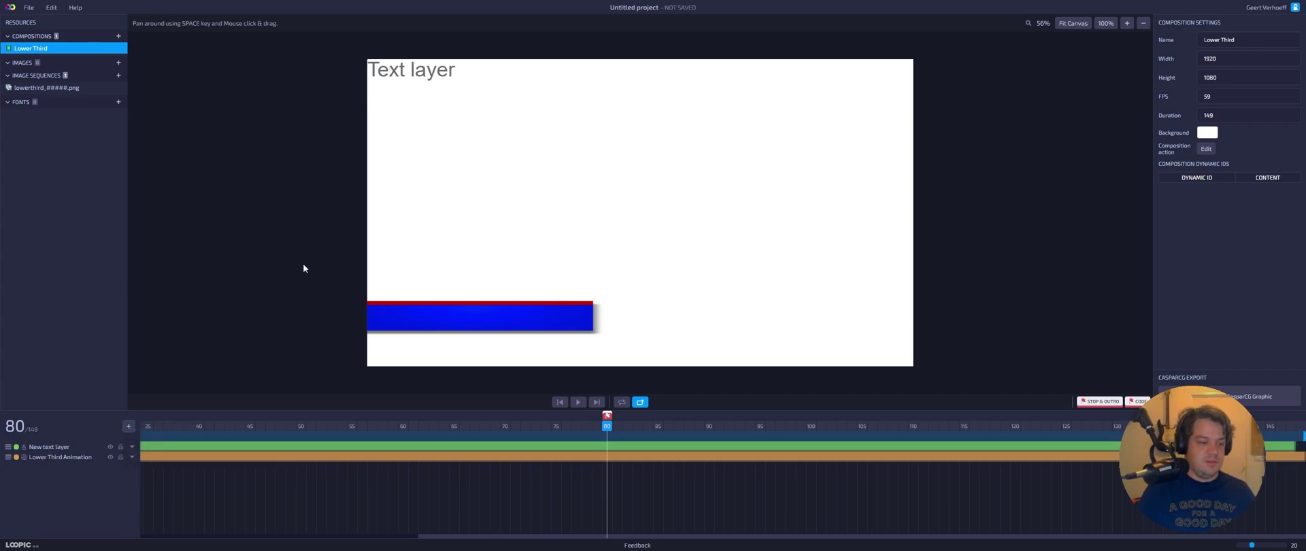
pyautogui.doubleClick(47, 447)
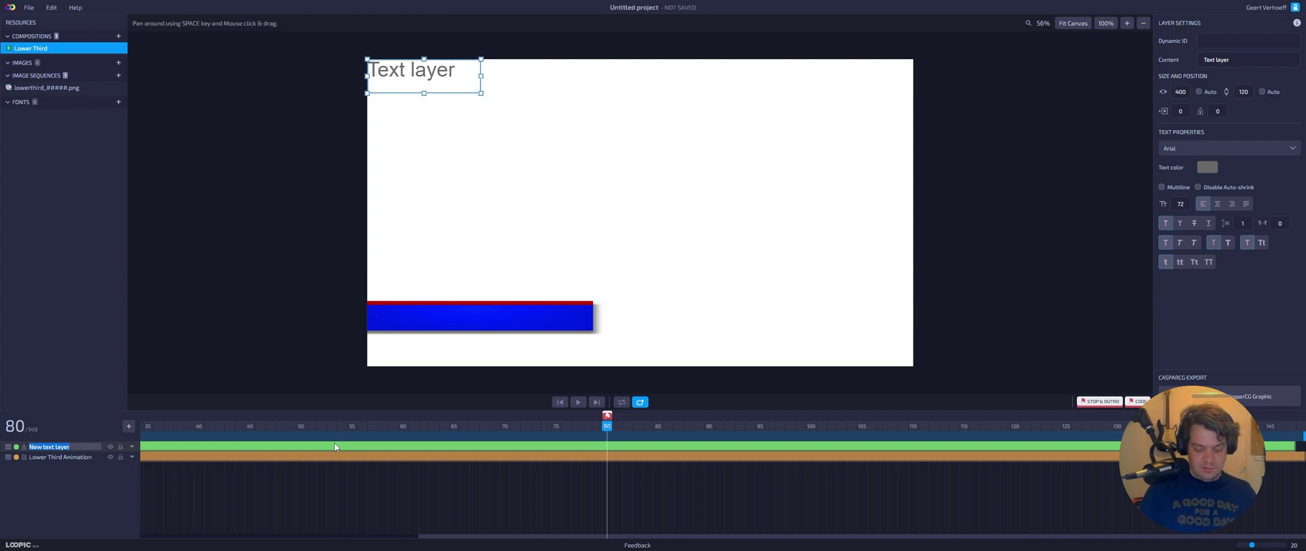
pyautogui.write('N')
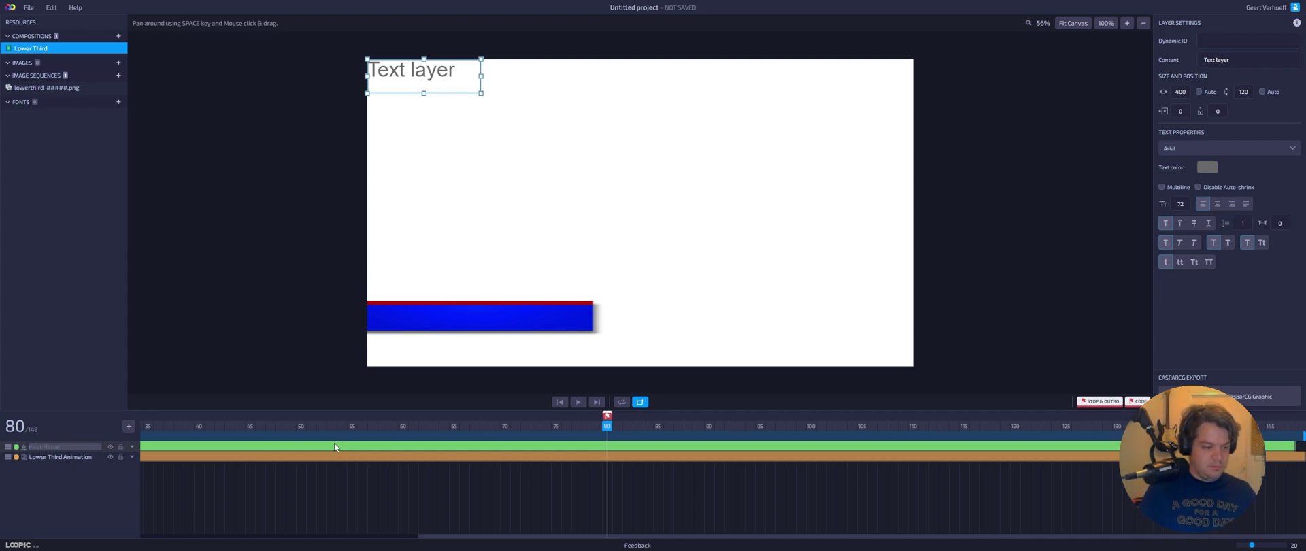
pyautogui.write('ame')
pyautogui.click(103, 235)
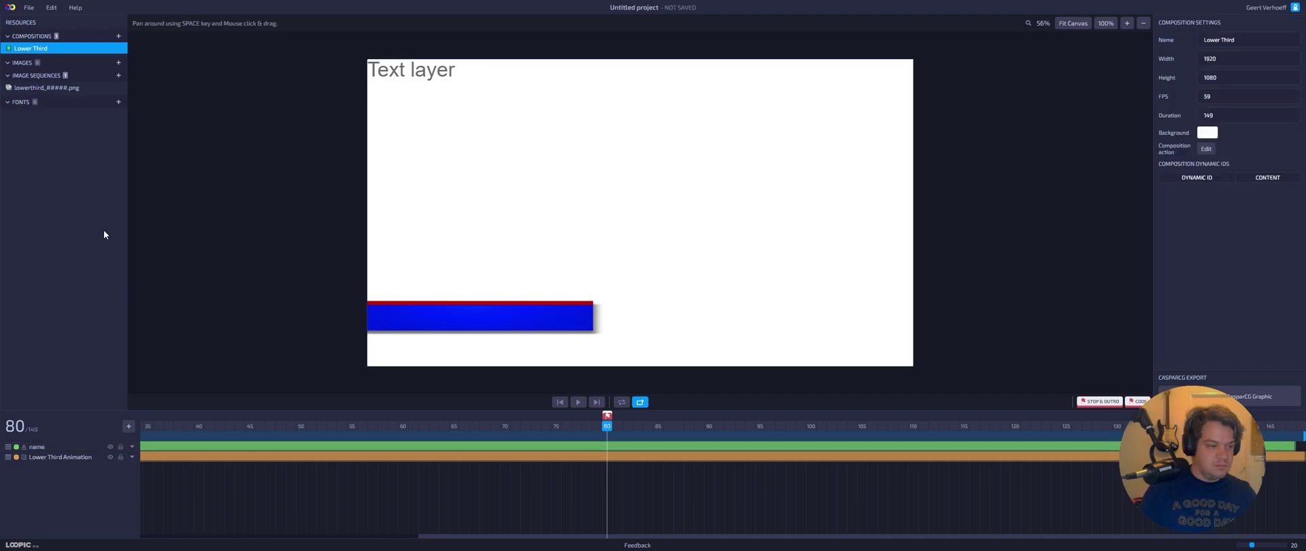
# Give the layer dynamic ID 'name', set its text to the presenter's full name, and move it inward
pyautogui.click(44, 448)
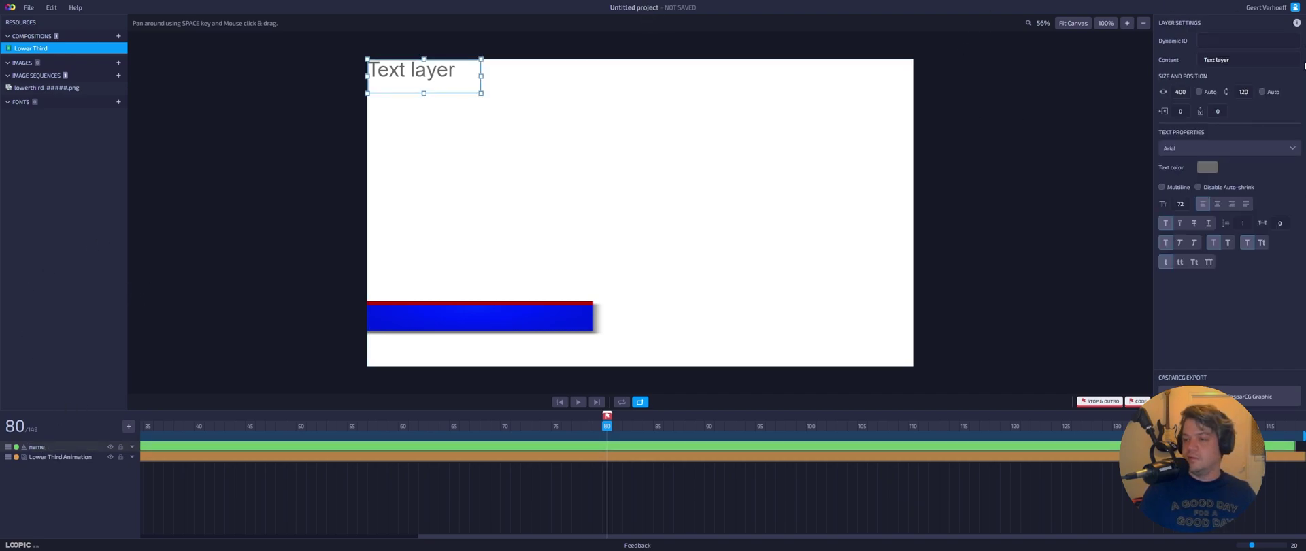
pyautogui.click(1246, 38)
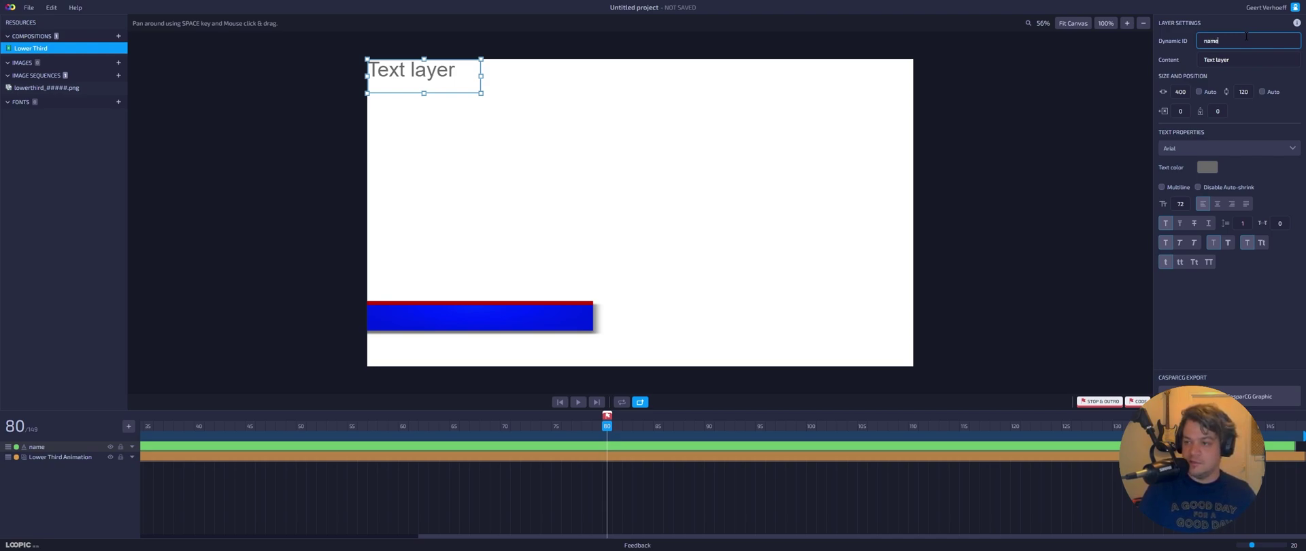
pyautogui.click(1263, 59)
pyautogui.hotkey('ctrl', 'a')
pyautogui.write('Geert Verhoeff')
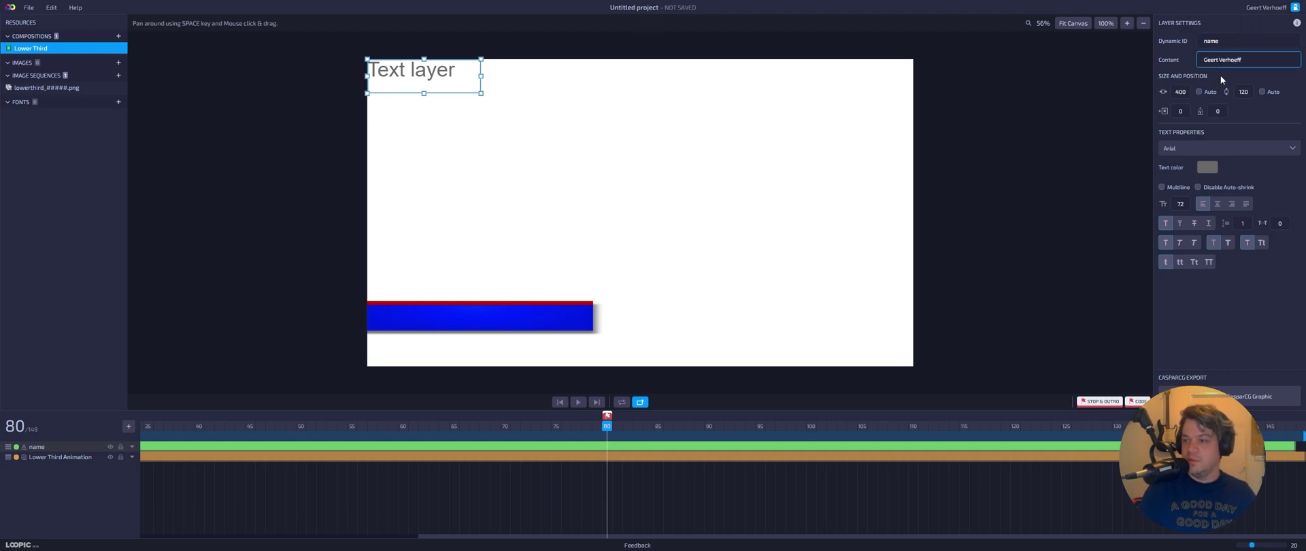
pyautogui.click(1214, 99)
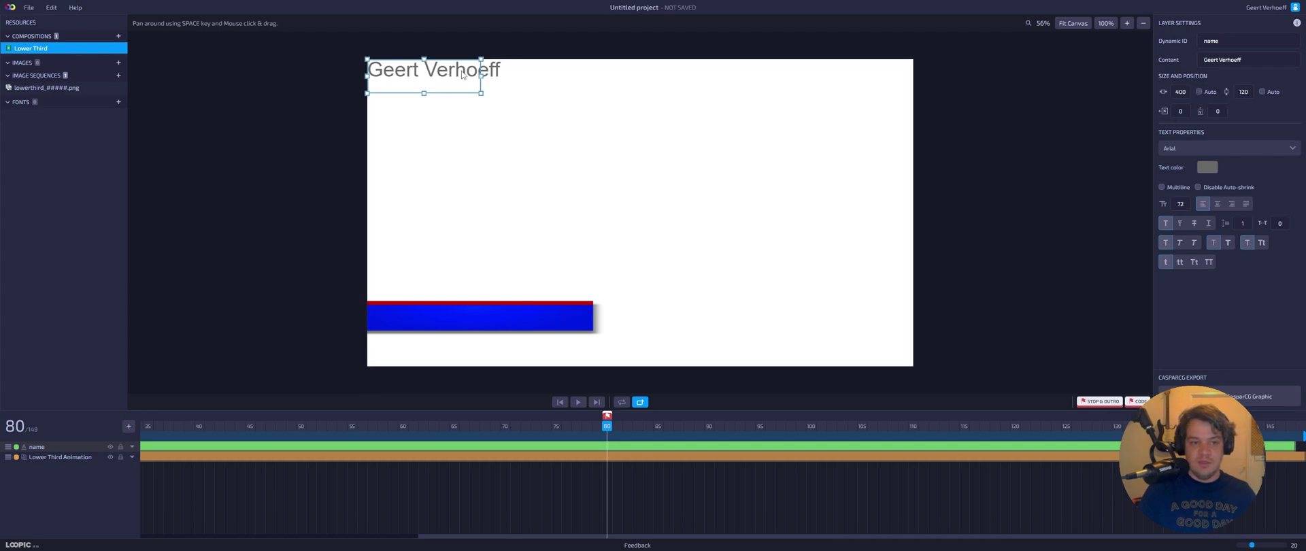
pyautogui.moveTo(456, 76); pyautogui.dragTo(478, 182)
pyautogui.click(1204, 148)
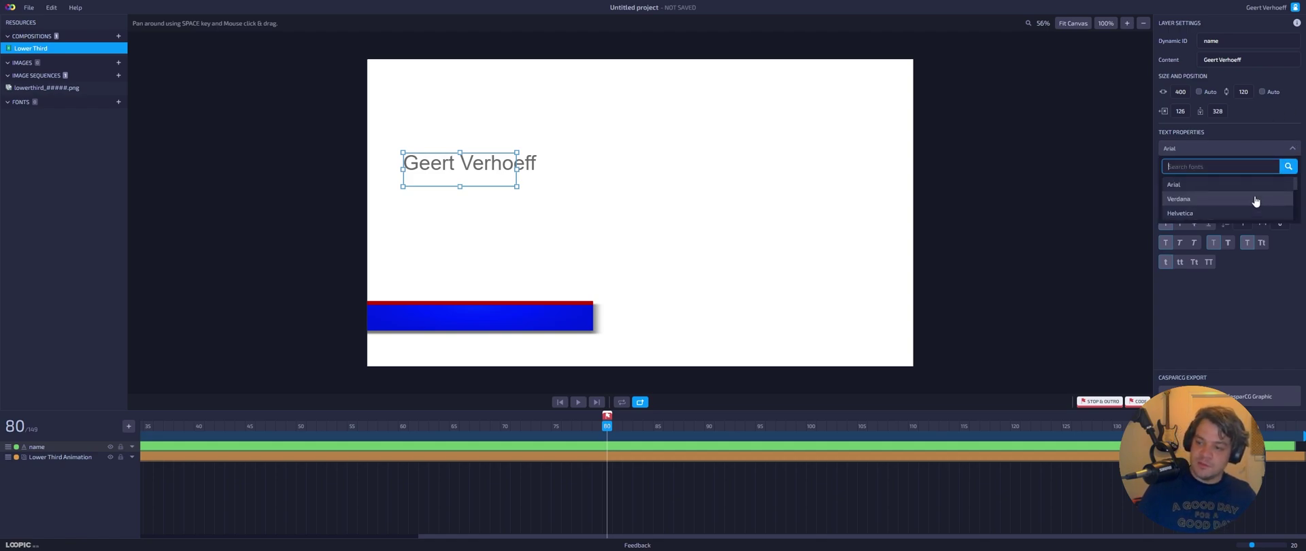
# Import both coolvetica font files from the Loopic > Font folder
pyautogui.click(46, 227)
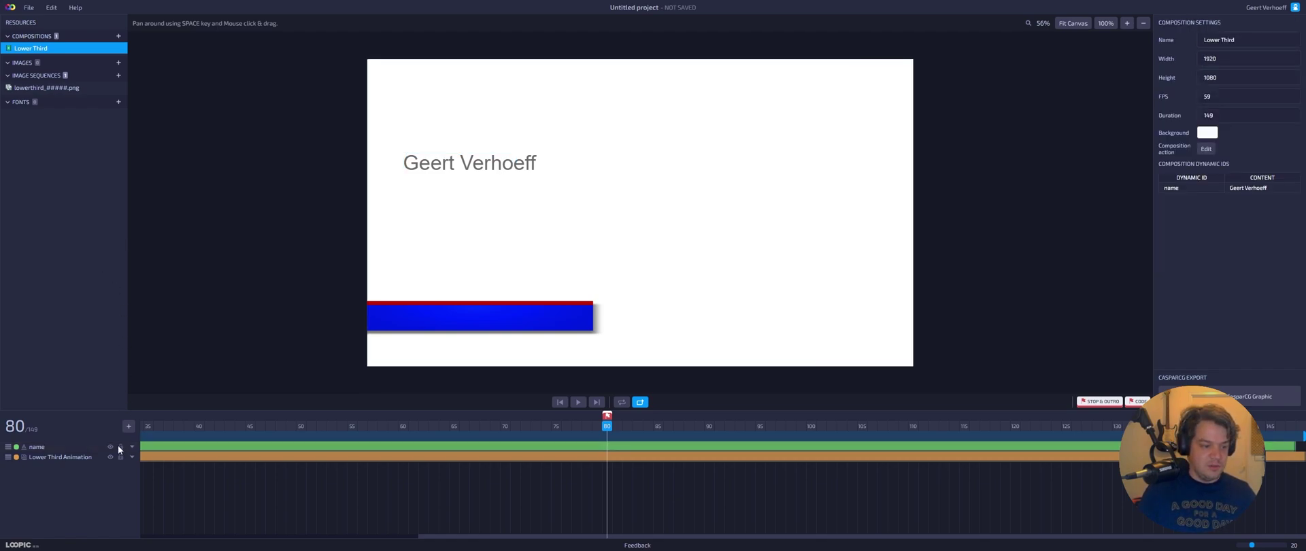
pyautogui.click(118, 103)
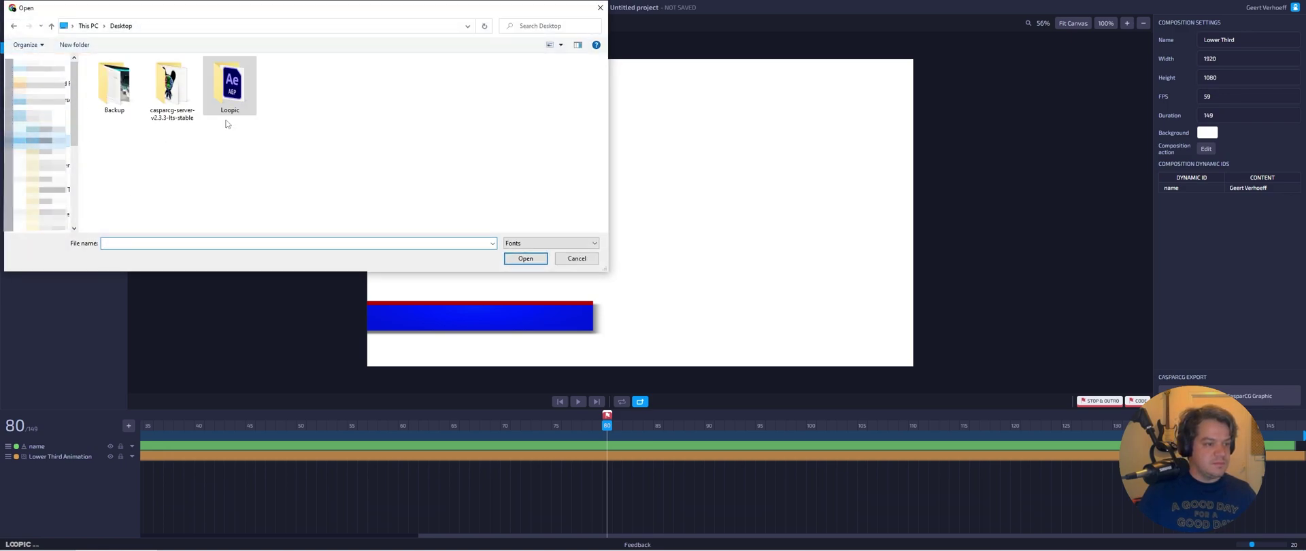
pyautogui.doubleClick(230, 85)
pyautogui.doubleClick(122, 85)
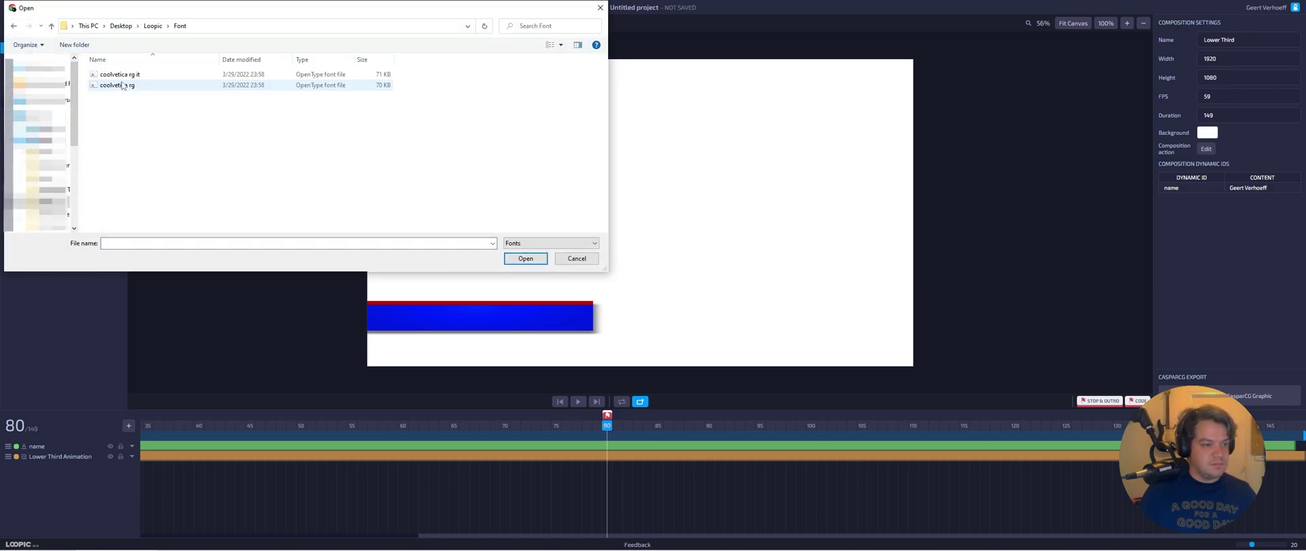
pyautogui.moveTo(204, 136); pyautogui.dragTo(58, 51)
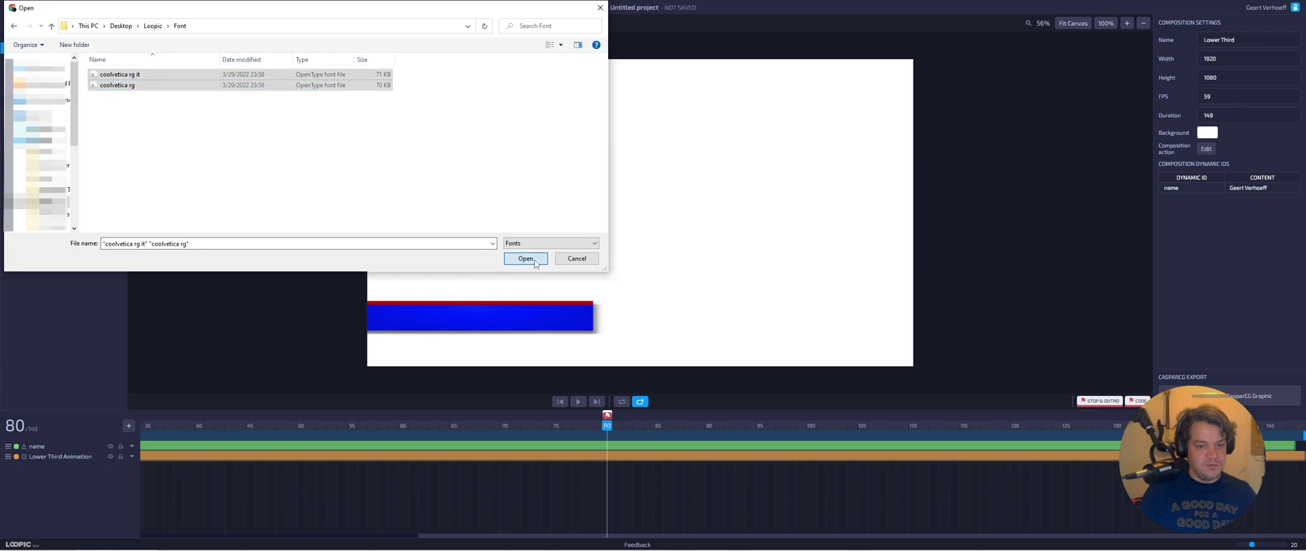
pyautogui.click(525, 258)
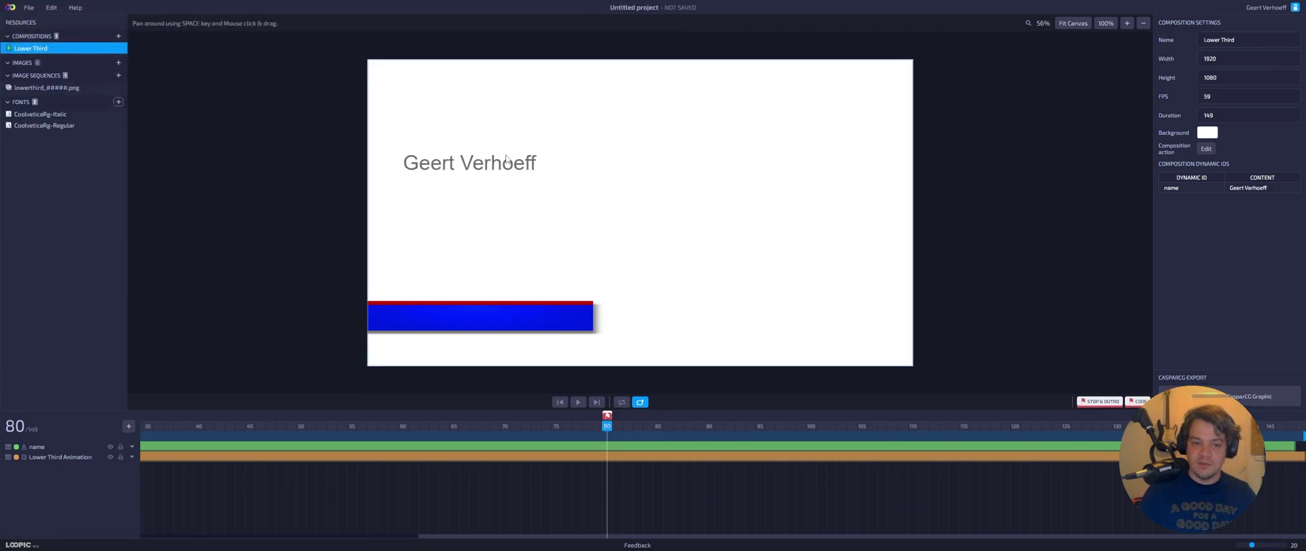
# Apply CoolveticaRg-Regular to the name text and move it onto the blue bar
pyautogui.click(470, 163)
pyautogui.click(1253, 149)
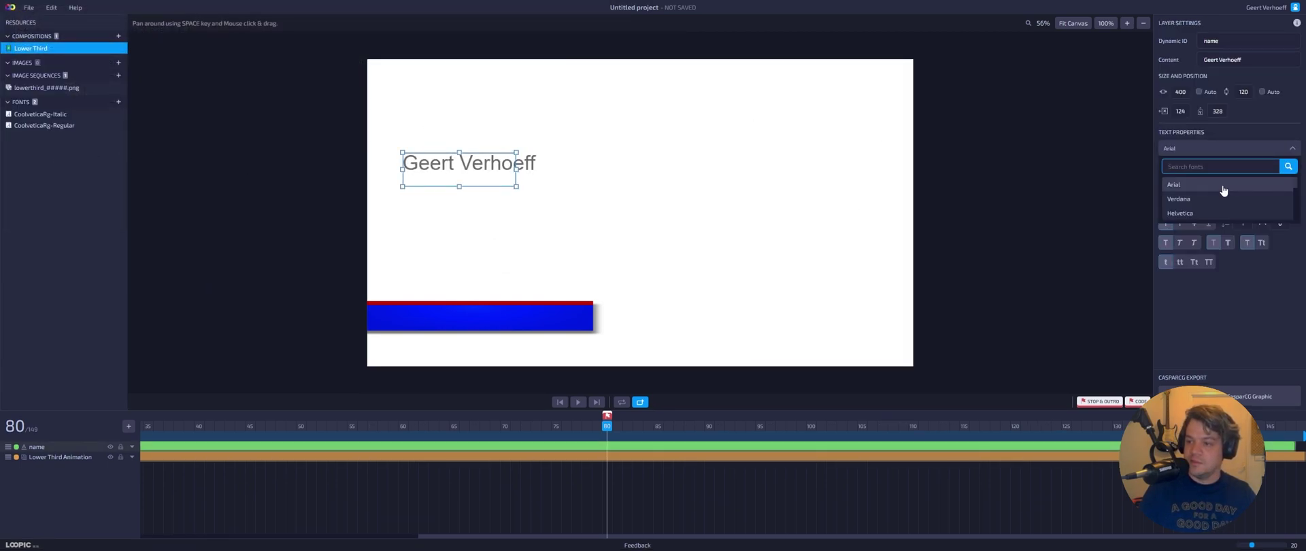
pyautogui.write('coo')
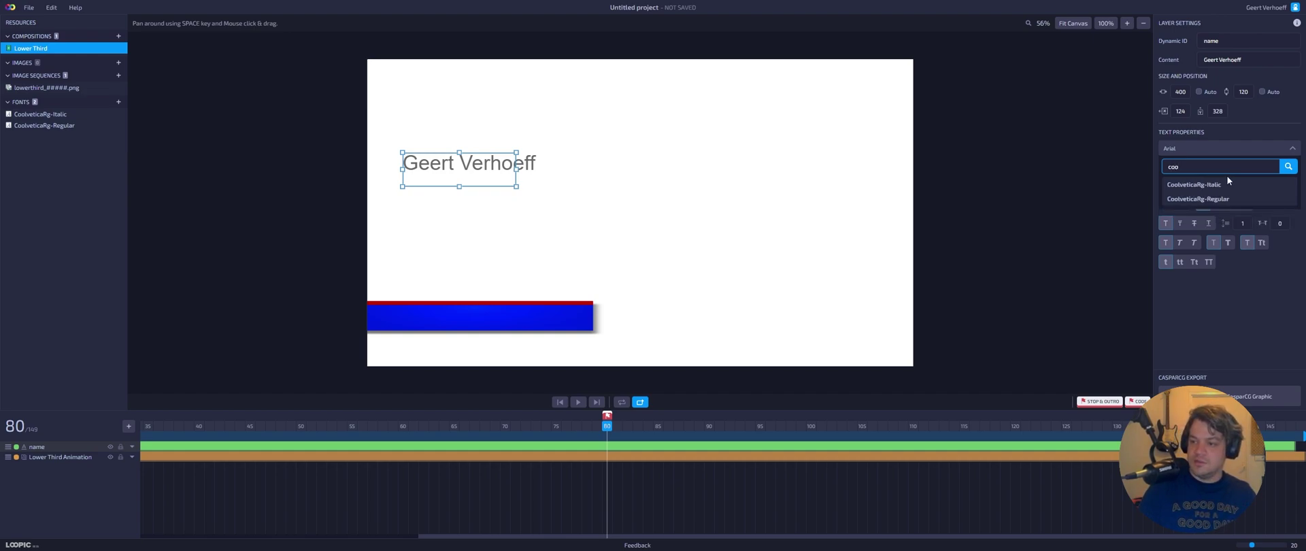
pyautogui.click(1217, 199)
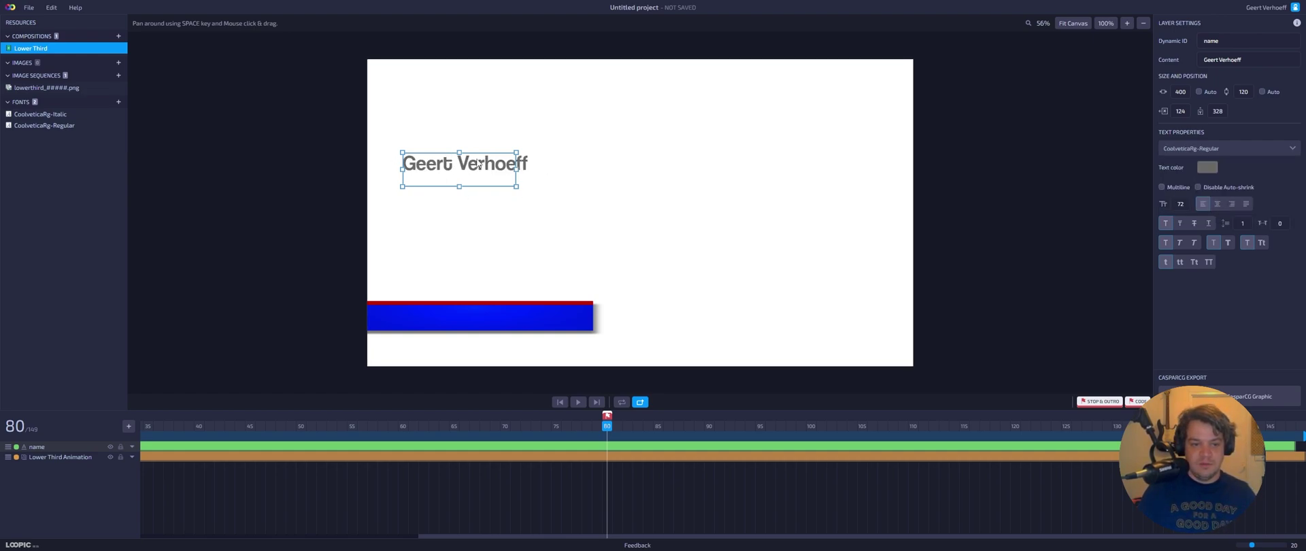
pyautogui.moveTo(484, 170); pyautogui.dragTo(455, 319)
# Set the name text's font size to 45
pyautogui.click(1181, 203)
pyautogui.press('BackSpace')
pyautogui.write('0')
pyautogui.press('Return')
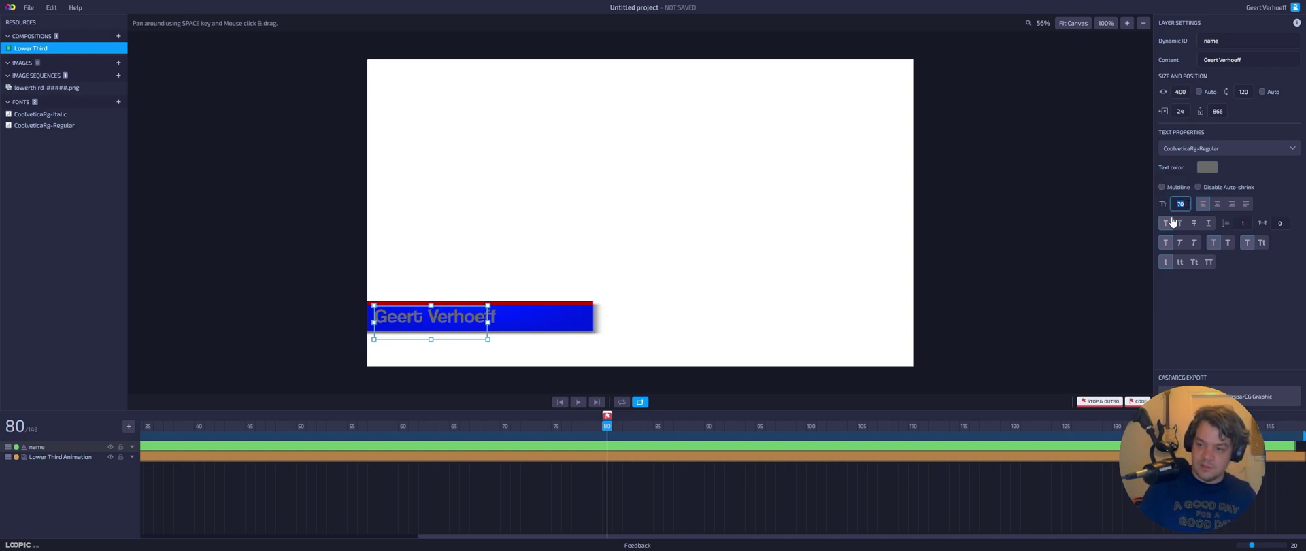
pyautogui.click(1173, 221)
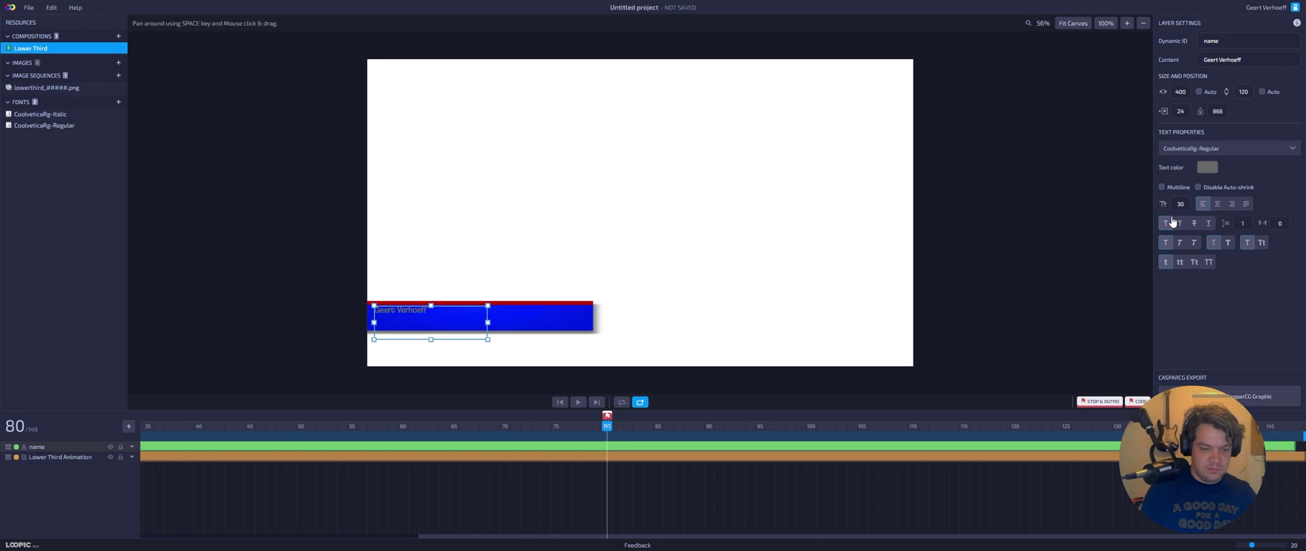
pyautogui.click(1180, 204)
pyautogui.write('45')
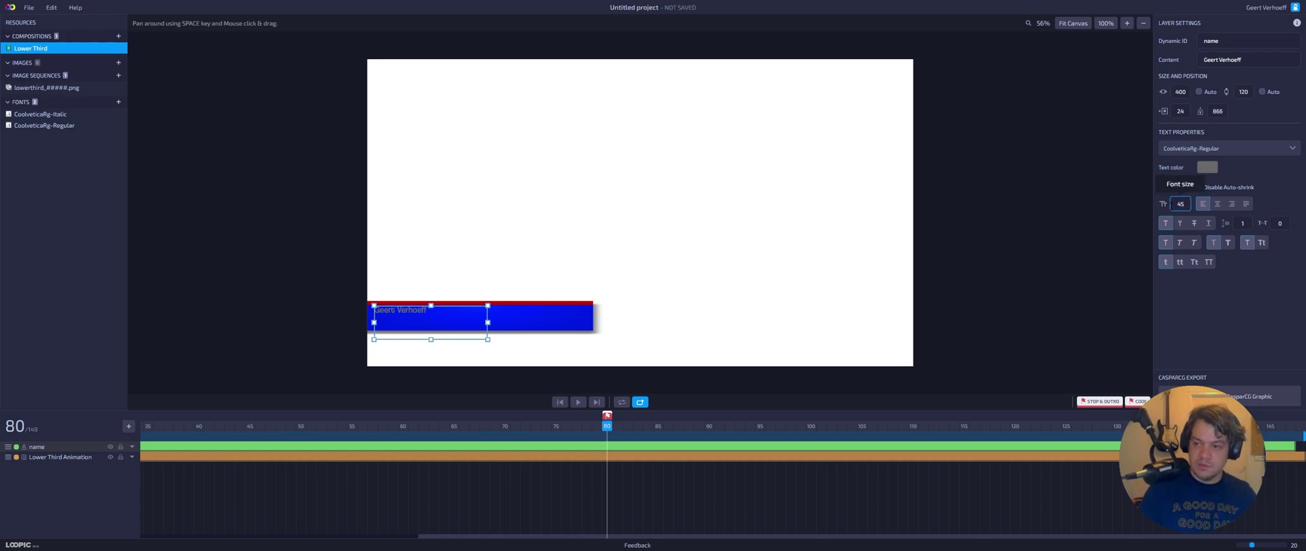
pyautogui.press('Return')
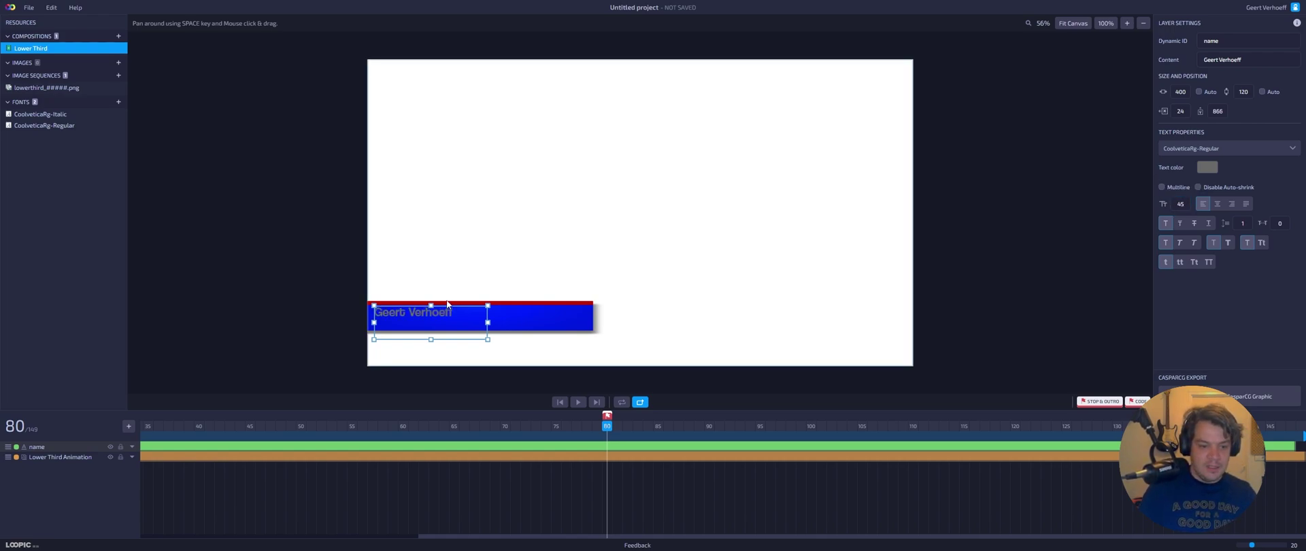
# Make the name text white #FFFFFF, shorten its text box, and disable auto-shrink
pyautogui.click(1214, 171)
pyautogui.moveTo(1214, 160); pyautogui.dragTo(1120, 27)
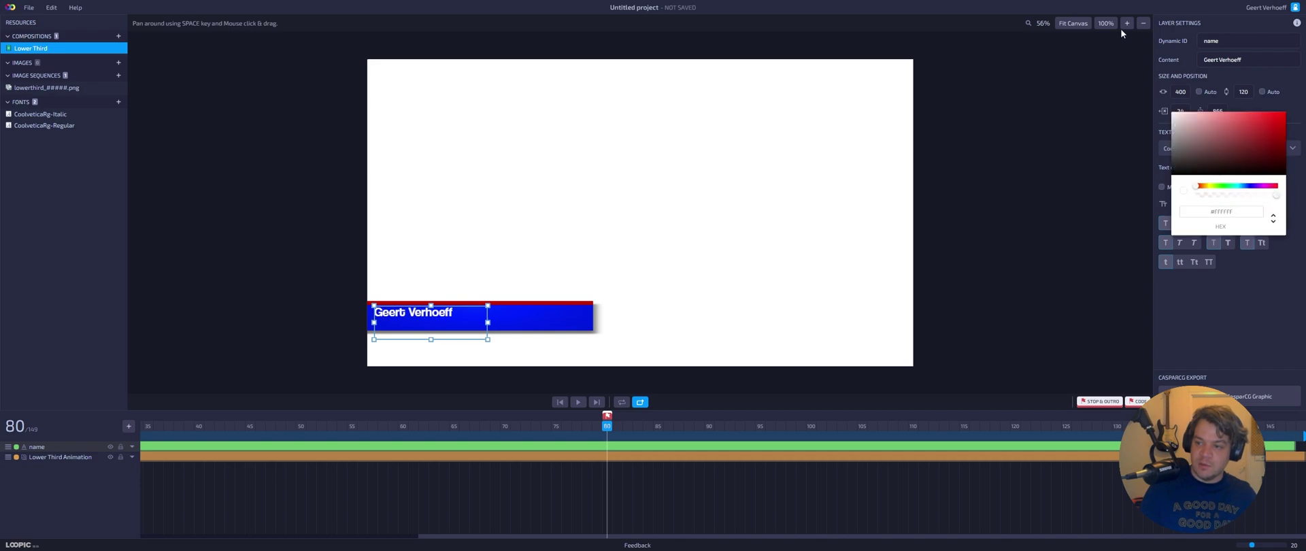
pyautogui.click(441, 315)
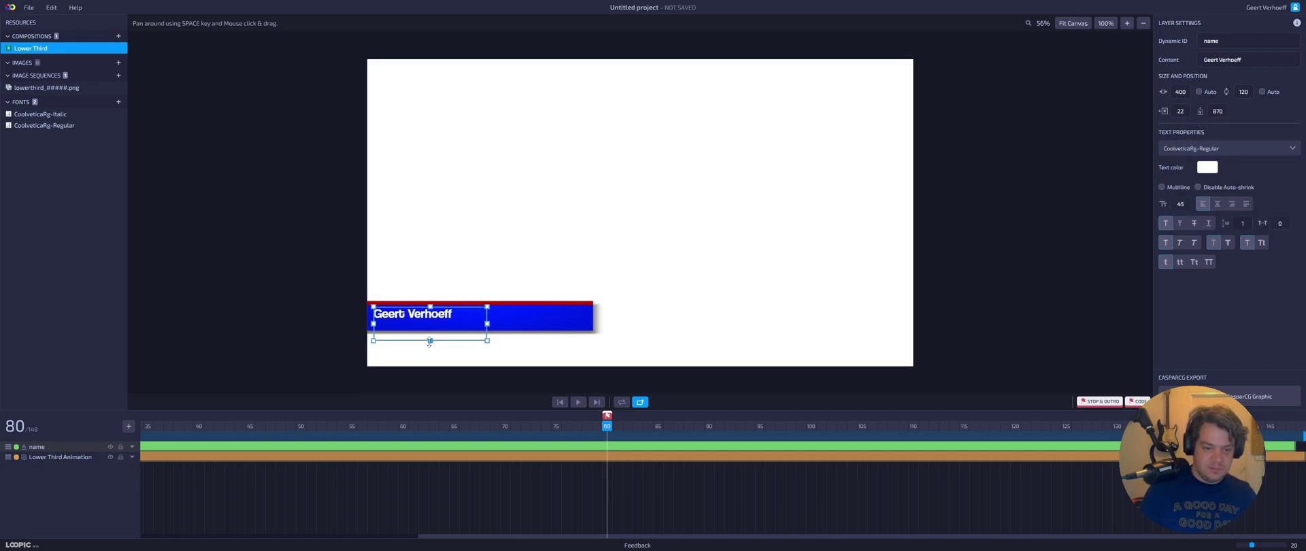
pyautogui.moveTo(430, 340); pyautogui.dragTo(592, 314)
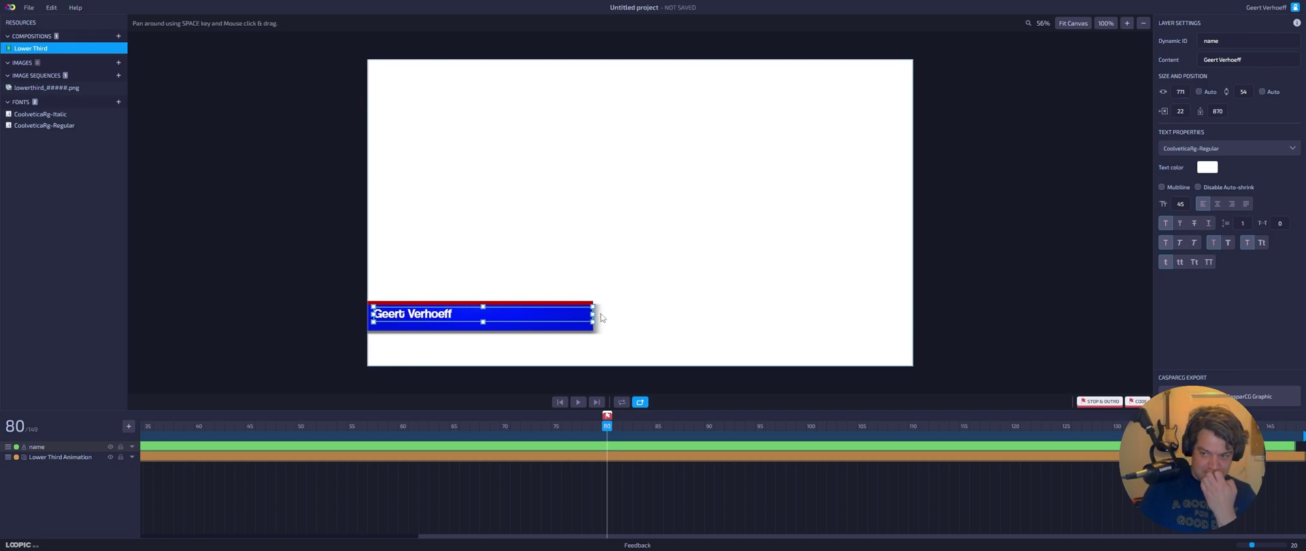
pyautogui.click(1199, 187)
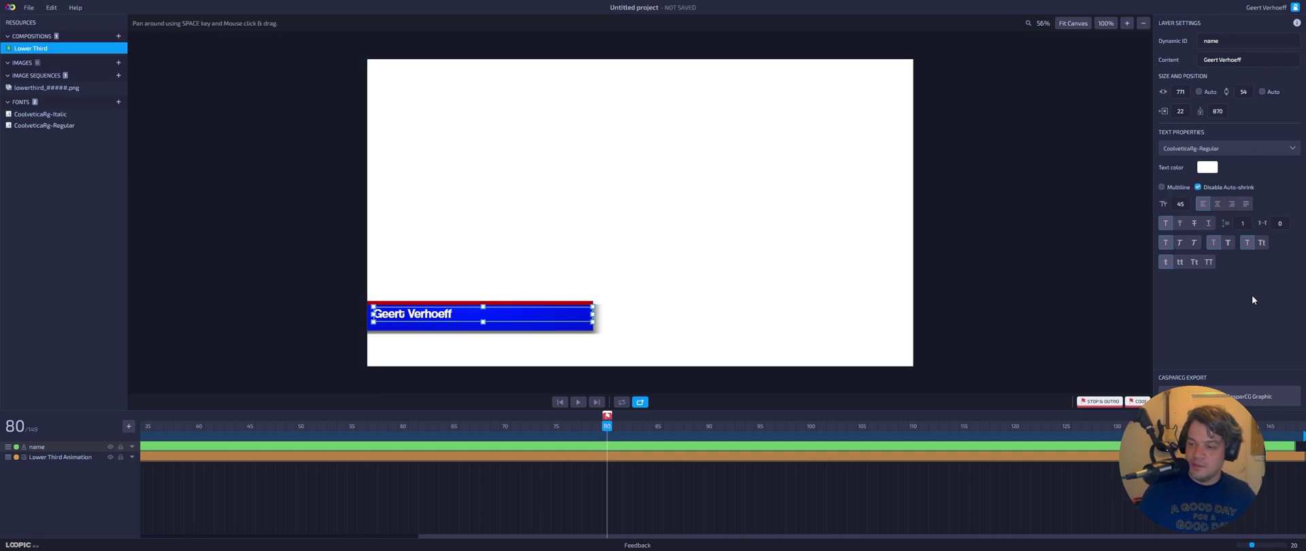
pyautogui.click(599, 351)
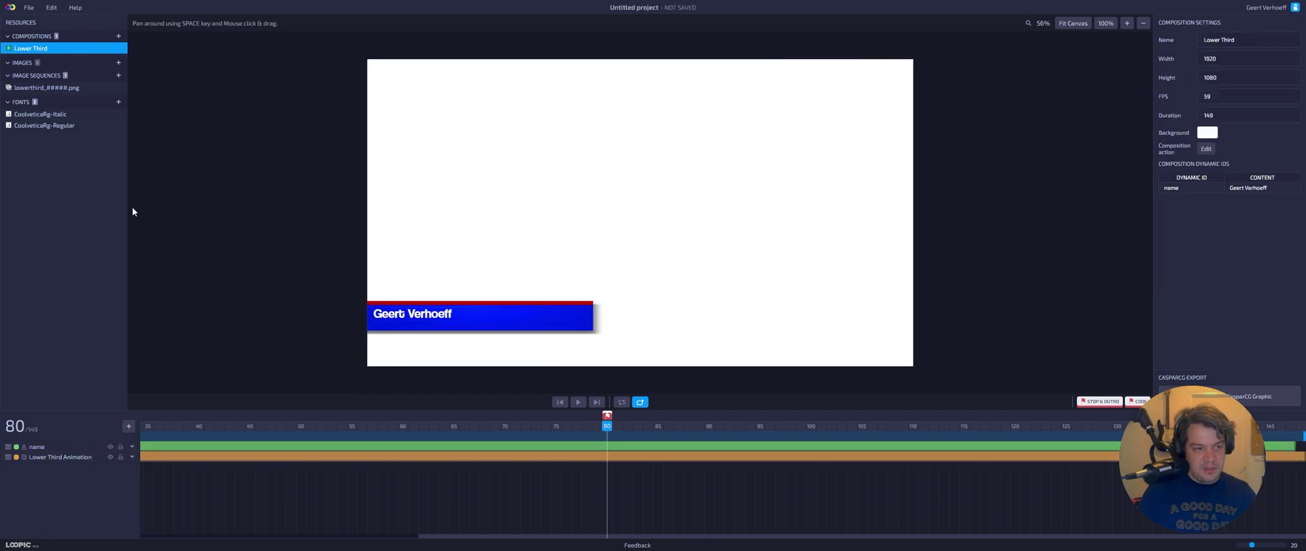
# Add another text layer and rename it 'twitter'
pyautogui.click(129, 426)
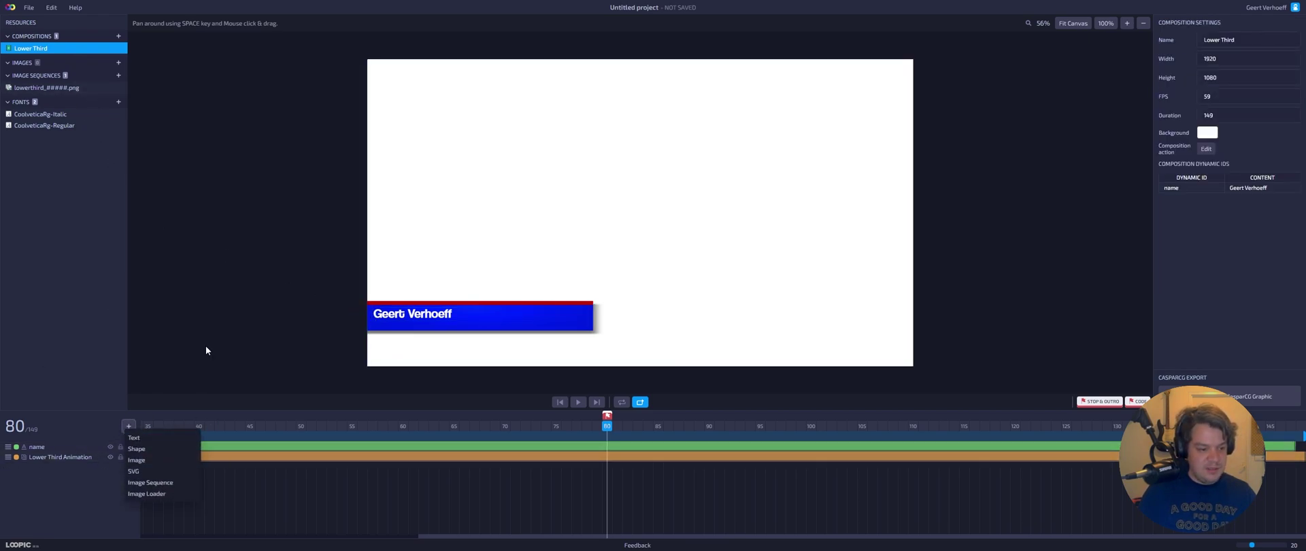
pyautogui.click(161, 439)
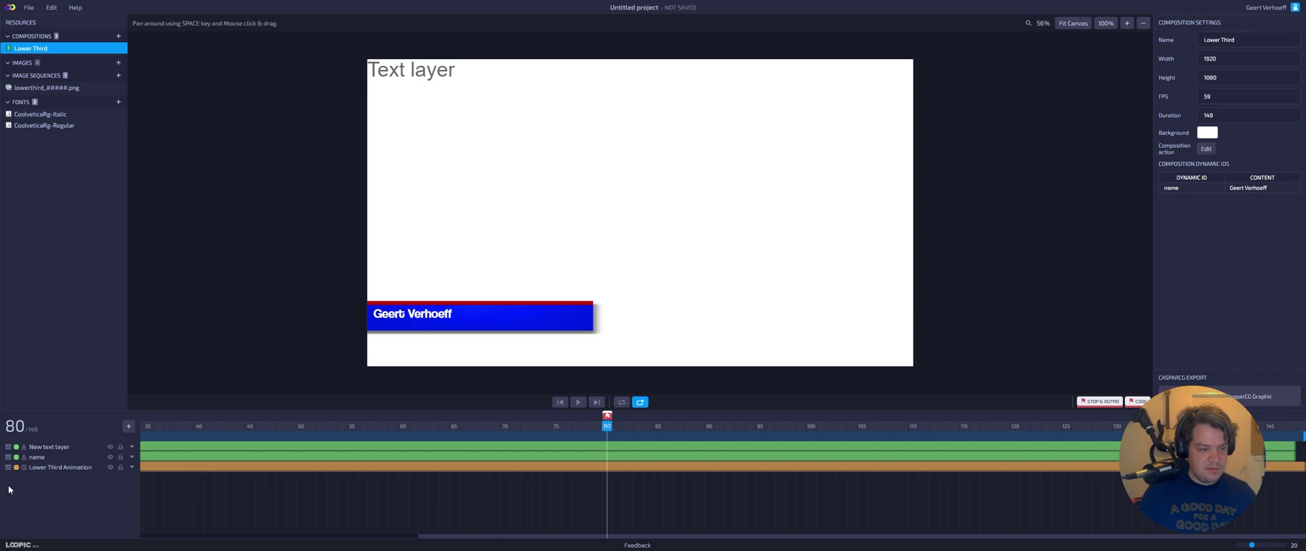
pyautogui.click(58, 446)
pyautogui.hotkey('ctrl', 'a')
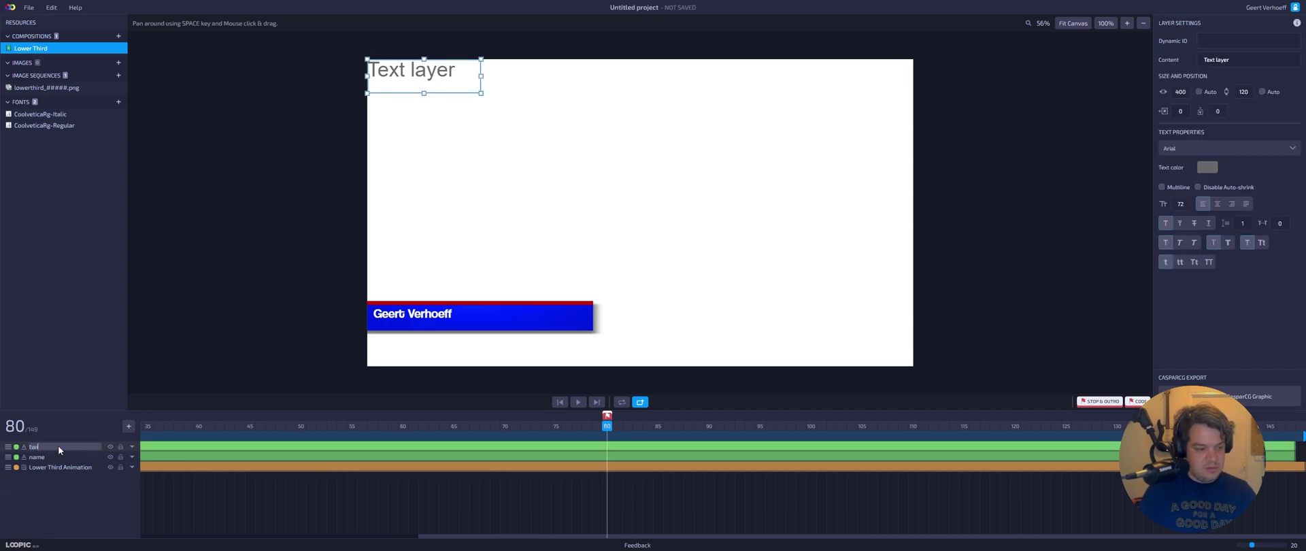
pyautogui.write('twitter')
pyautogui.click(226, 292)
# Give the layer dynamic ID 'twitter' and set its text to the social media handle
pyautogui.click(407, 96)
pyautogui.click(1228, 41)
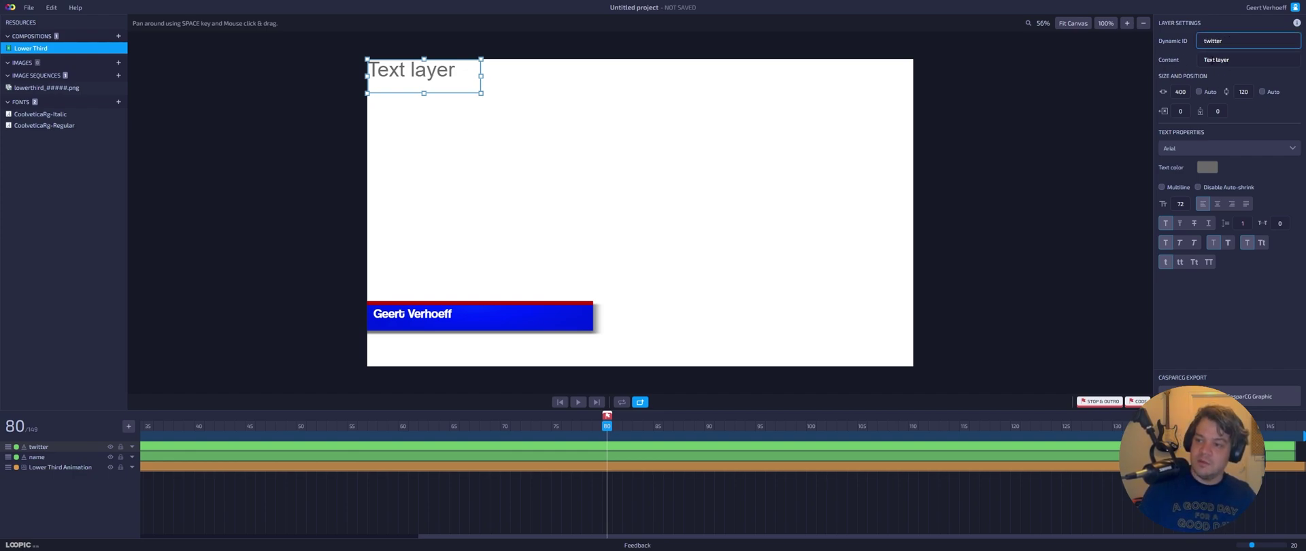
pyautogui.press('Tab')
pyautogui.write('@gjverhoeff')
pyautogui.click(1066, 60)
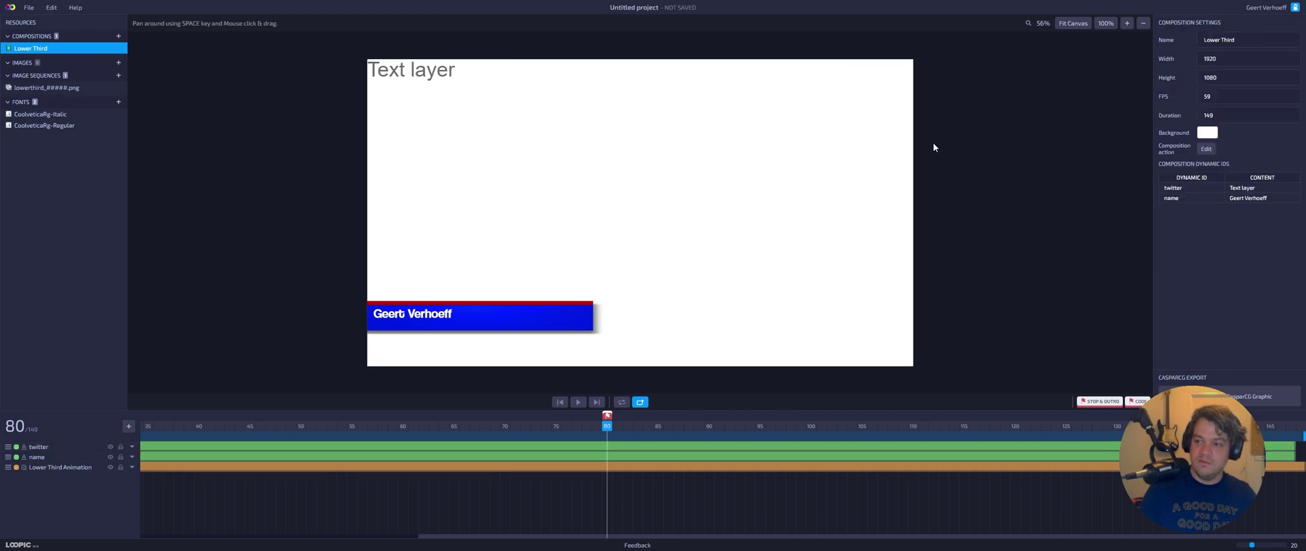
pyautogui.click(458, 78)
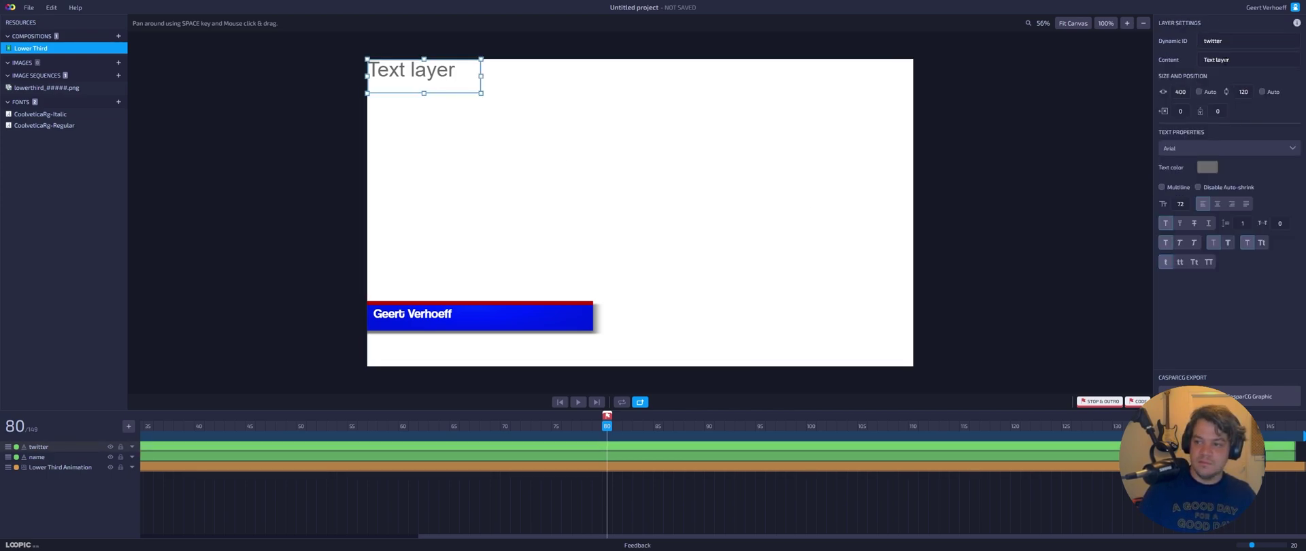
pyautogui.click(1165, 60)
pyautogui.write('@gjverhoef')
pyautogui.press('Return')
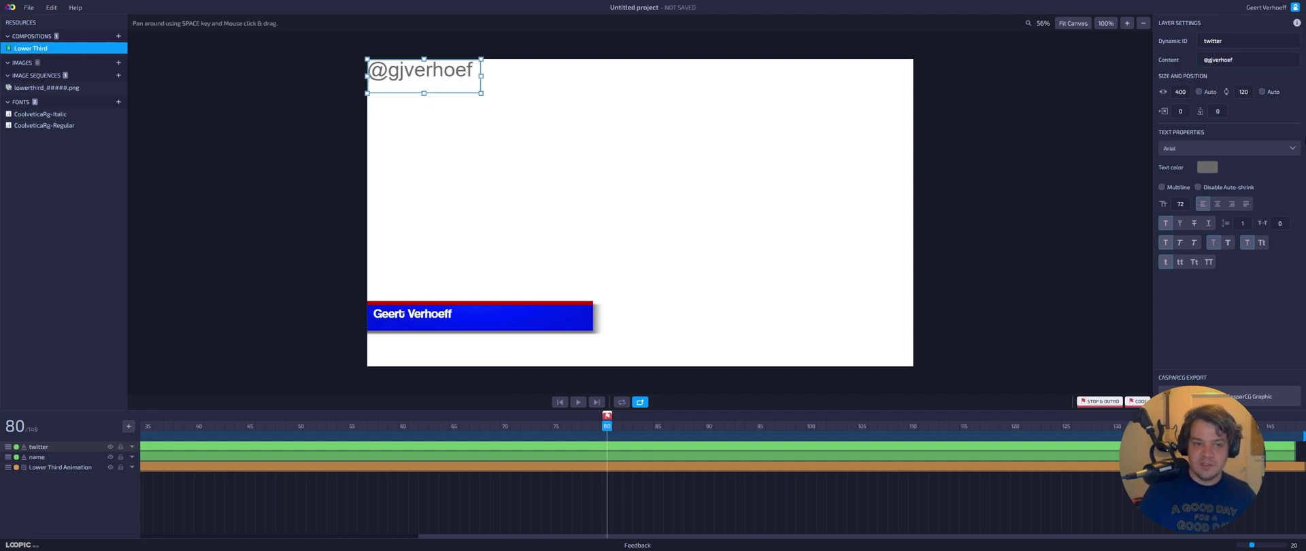
pyautogui.click(1253, 62)
pyautogui.press('Return')
# Make the handle text dark and move it down onto the blue bar
pyautogui.click(1208, 167)
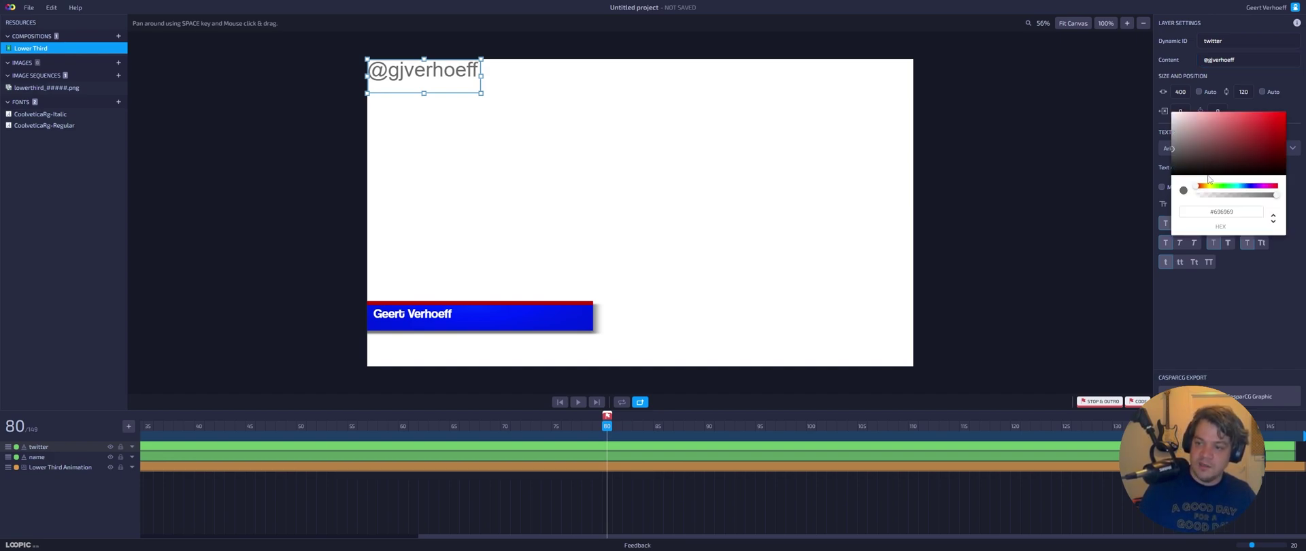
pyautogui.click(1205, 176)
pyautogui.click(1196, 166)
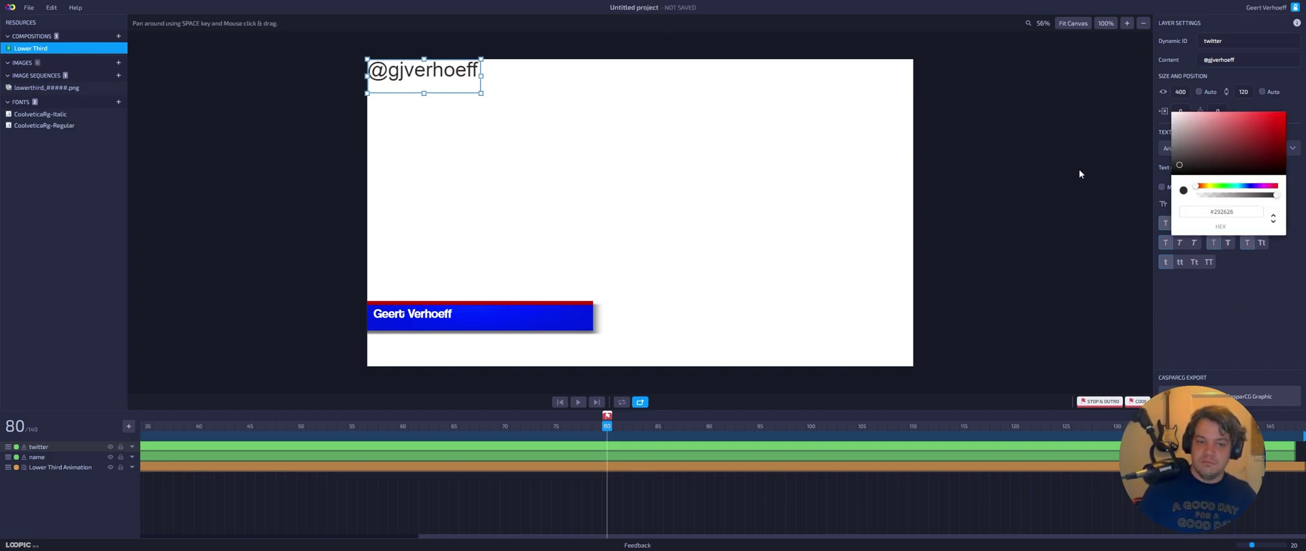
pyautogui.moveTo(465, 74); pyautogui.dragTo(461, 326)
# Set the handle text to CoolveticaRg-Italic, size 30, with auto-shrink disabled
pyautogui.click(1204, 148)
pyautogui.write('cool')
pyautogui.click(1211, 185)
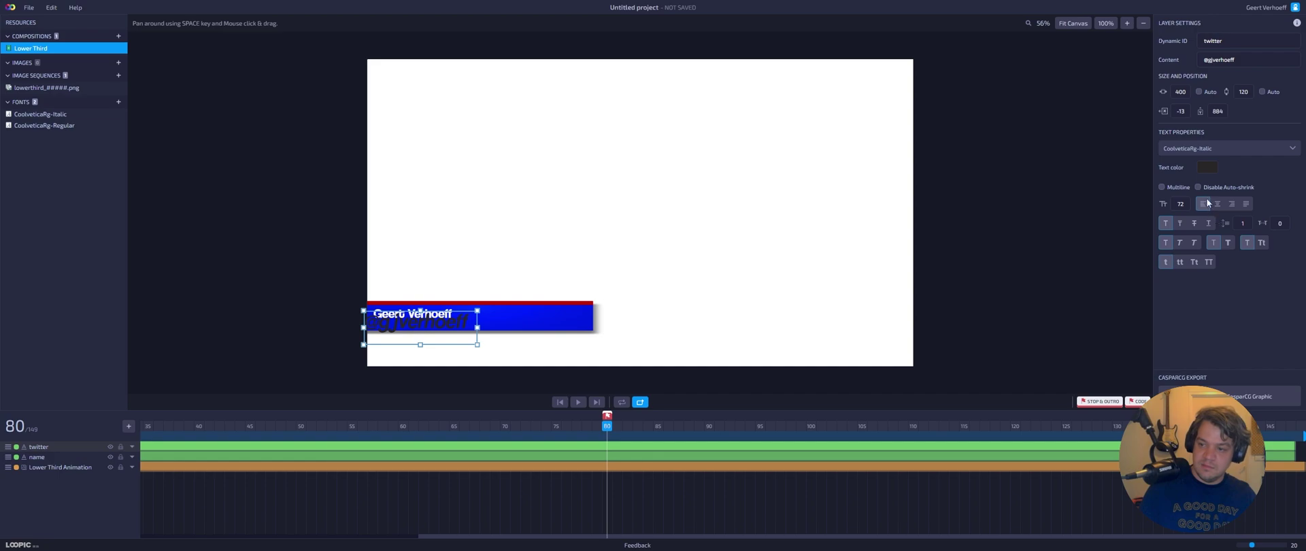
pyautogui.click(1199, 187)
pyautogui.click(1185, 203)
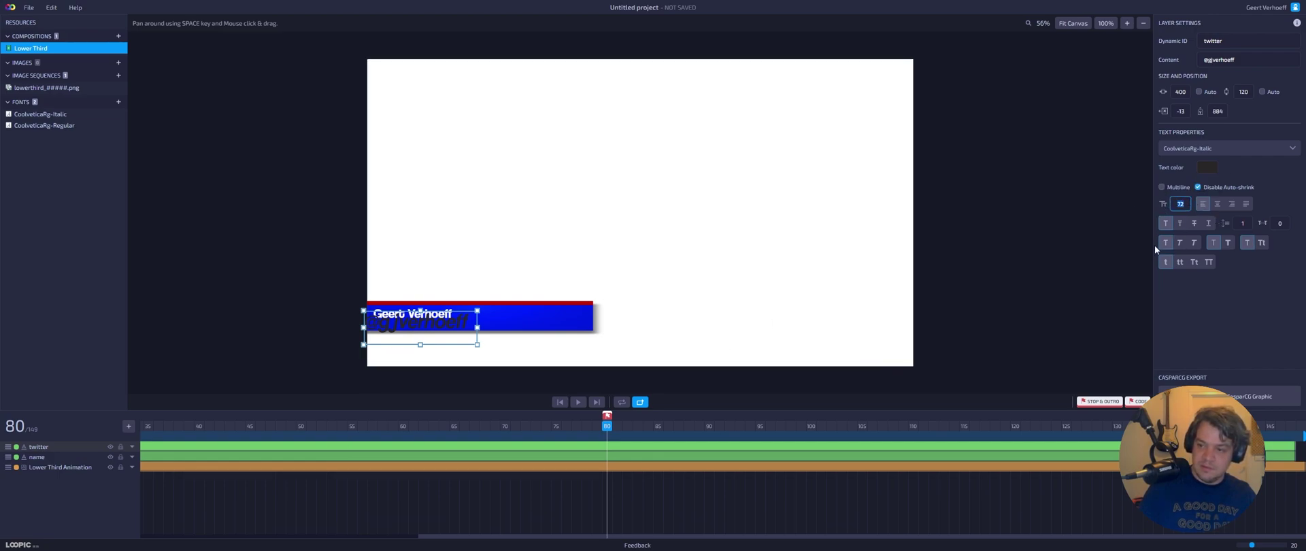
pyautogui.write('30')
pyautogui.press('Return')
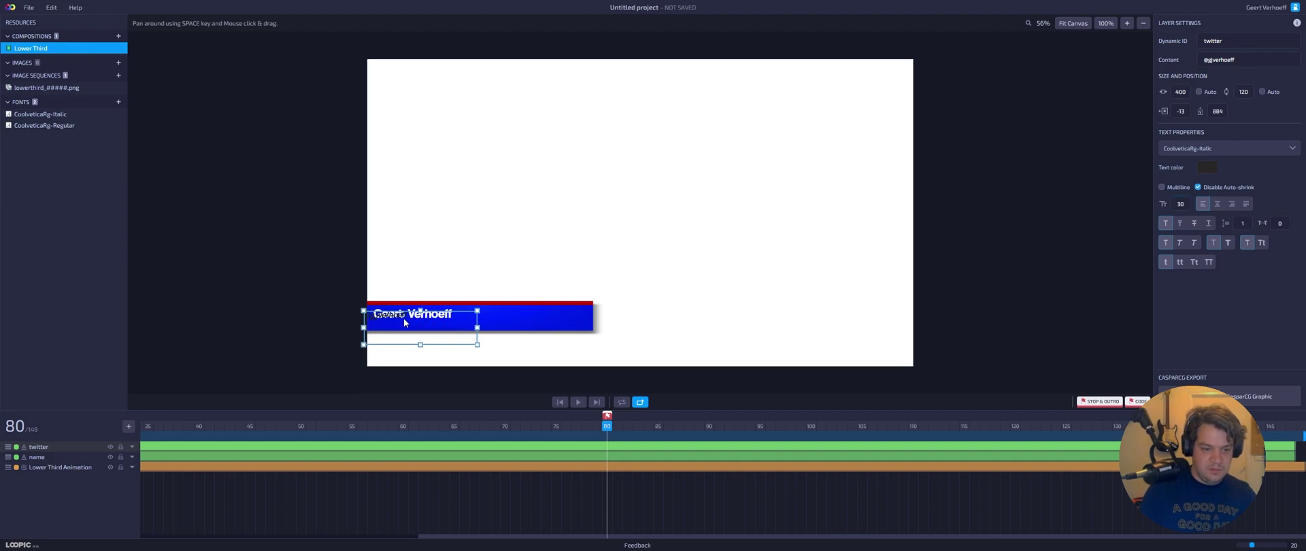
# Position the handle text just under the name and make it light grey #C8C8C8
pyautogui.moveTo(402, 322); pyautogui.dragTo(409, 329)
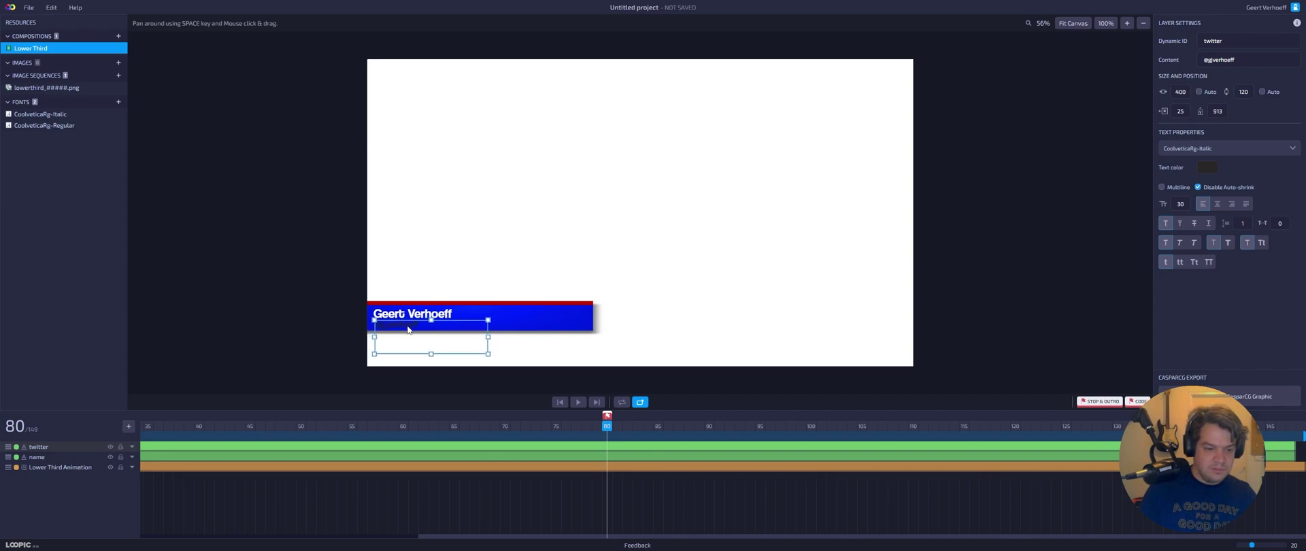
pyautogui.click(426, 276)
pyautogui.click(409, 332)
pyautogui.click(407, 332)
pyautogui.click(396, 330)
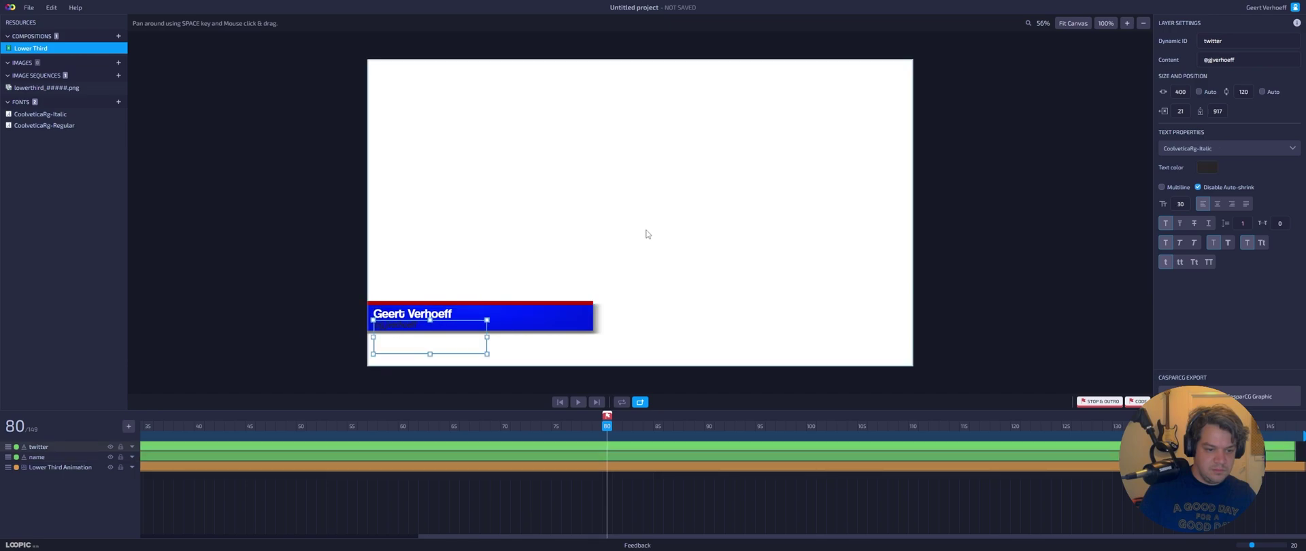
pyautogui.click(423, 269)
pyautogui.click(399, 330)
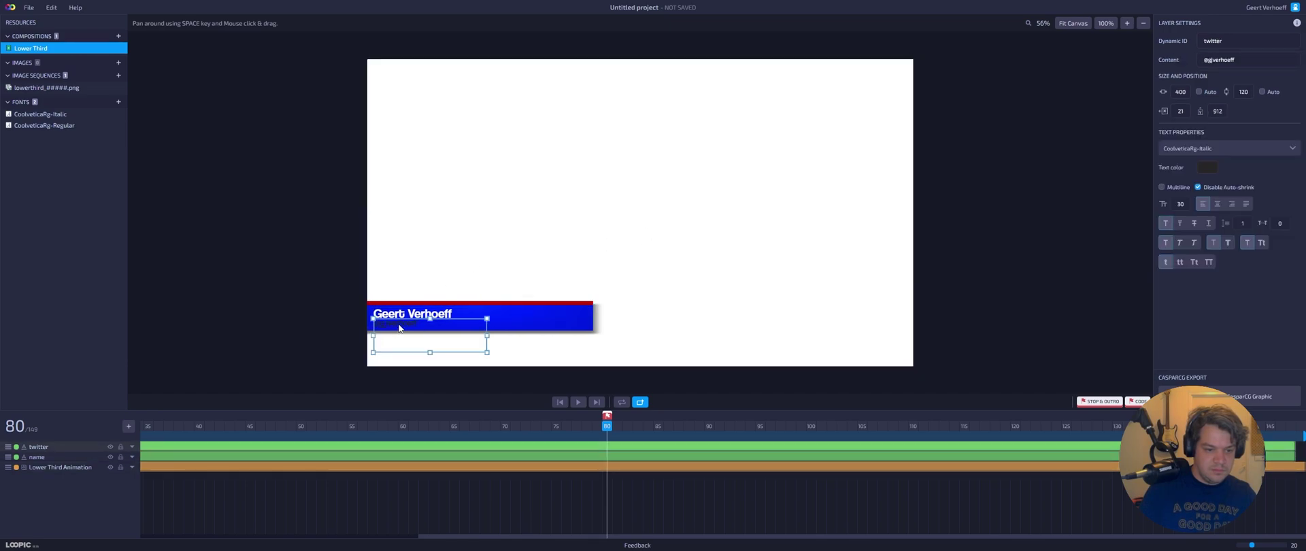
pyautogui.moveTo(399, 329); pyautogui.dragTo(400, 329)
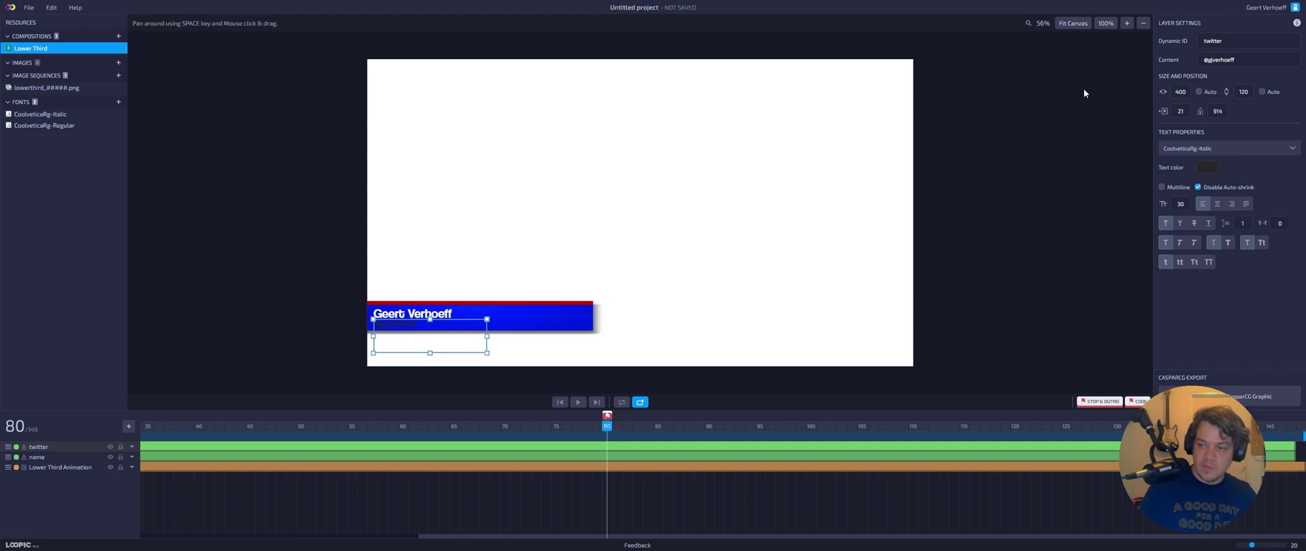
pyautogui.click(1205, 166)
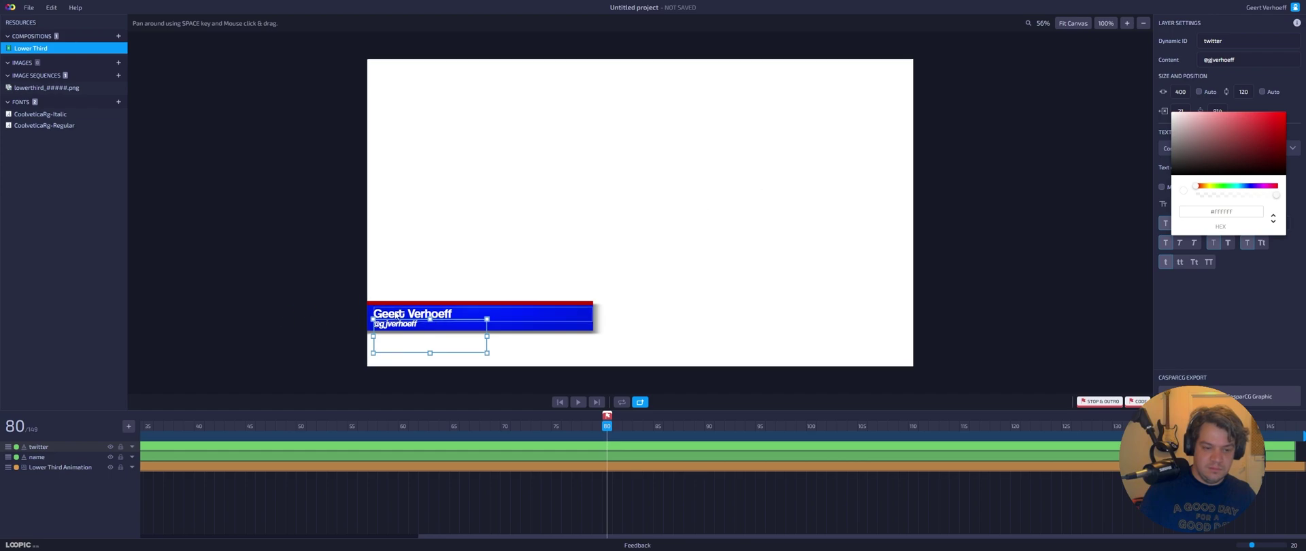
pyautogui.moveTo(1174, 140); pyautogui.dragTo(1168, 131)
pyautogui.click(1027, 213)
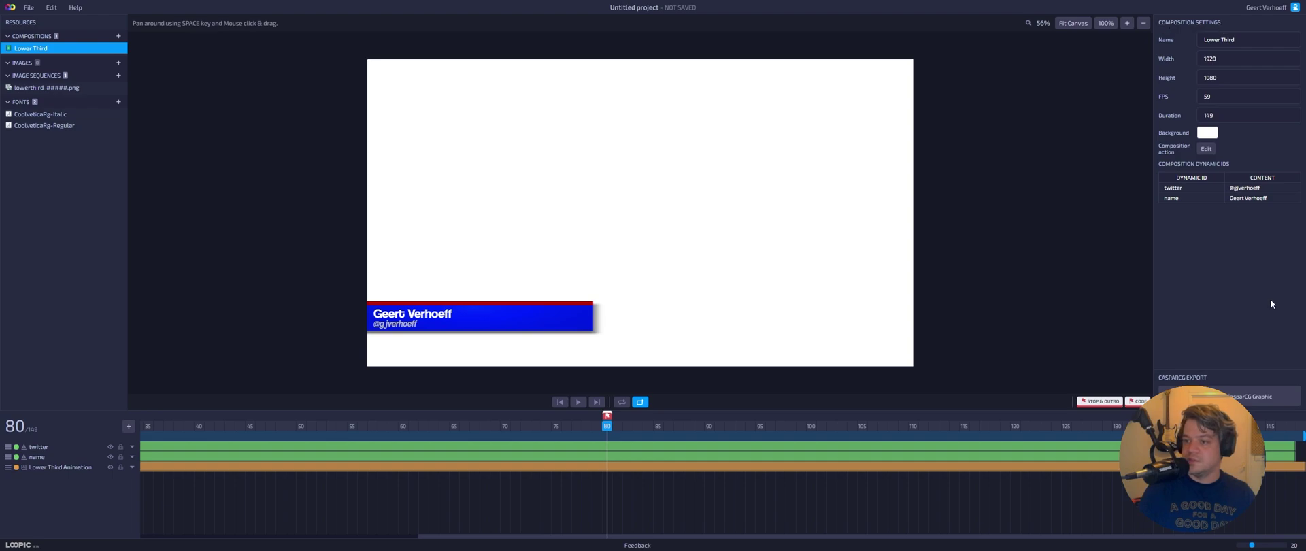
pyautogui.click(1191, 198)
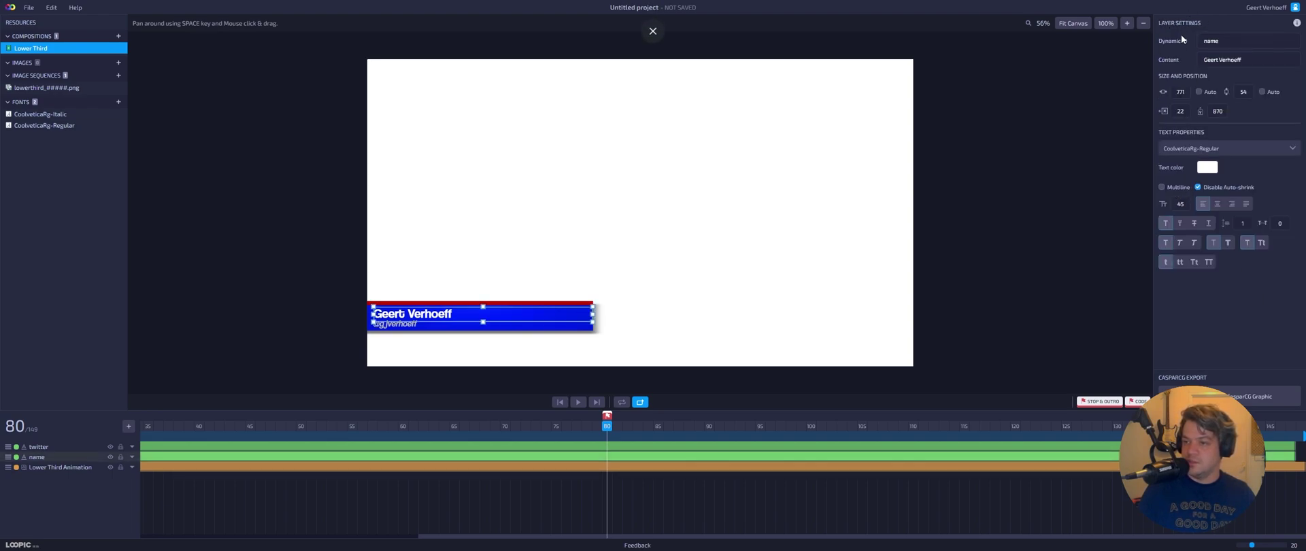
pyautogui.click(52, 51)
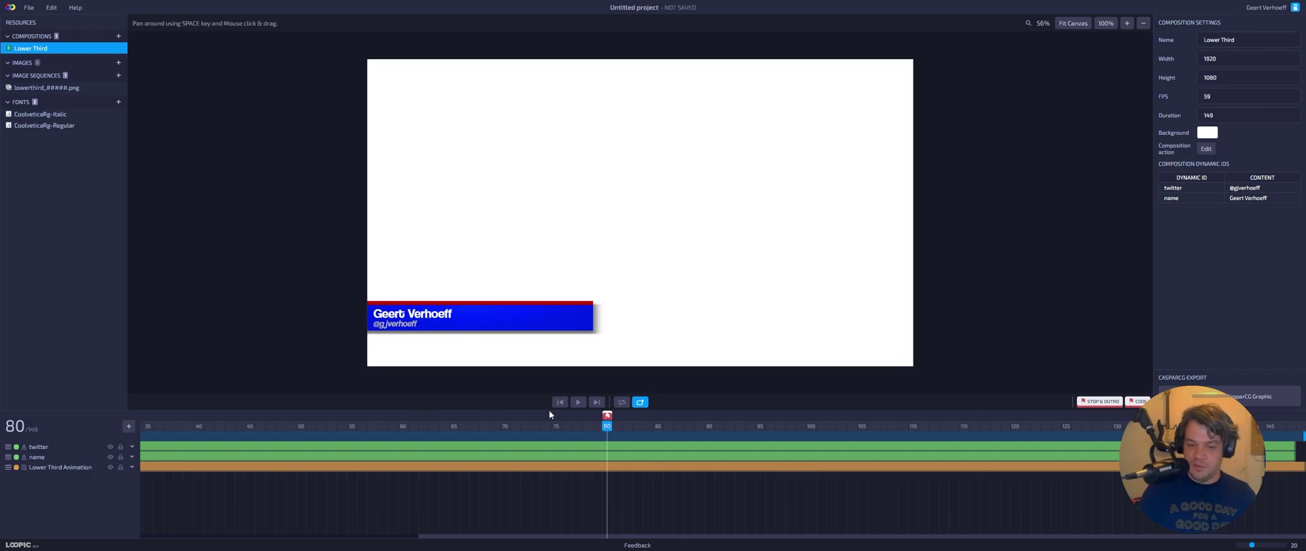
pyautogui.moveTo(601, 428); pyautogui.dragTo(559, 458)
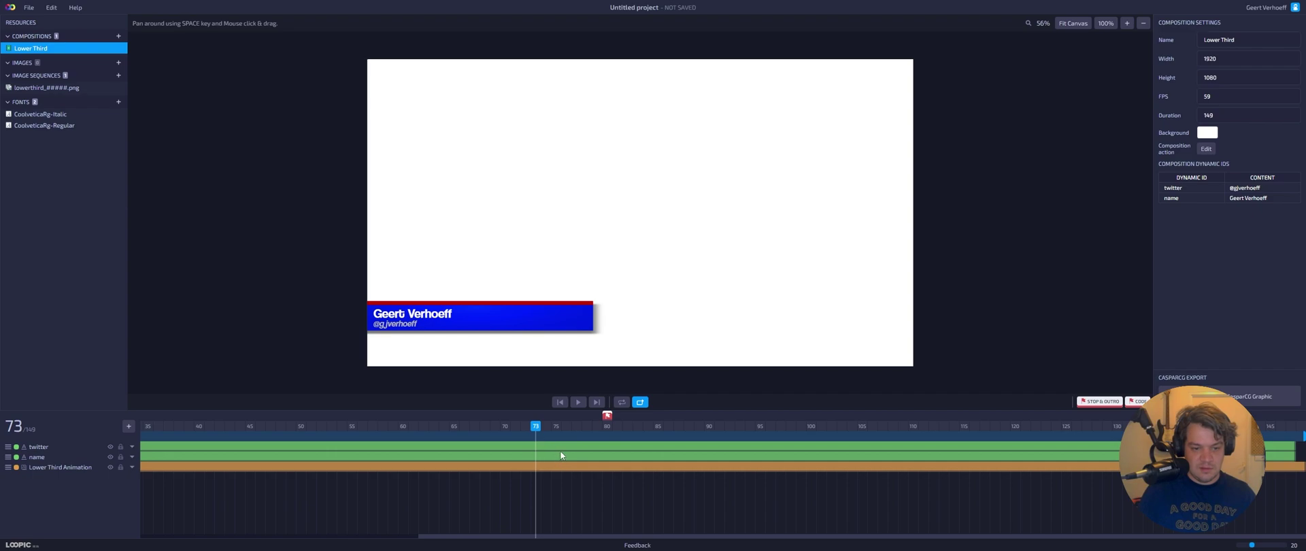
pyautogui.click(579, 403)
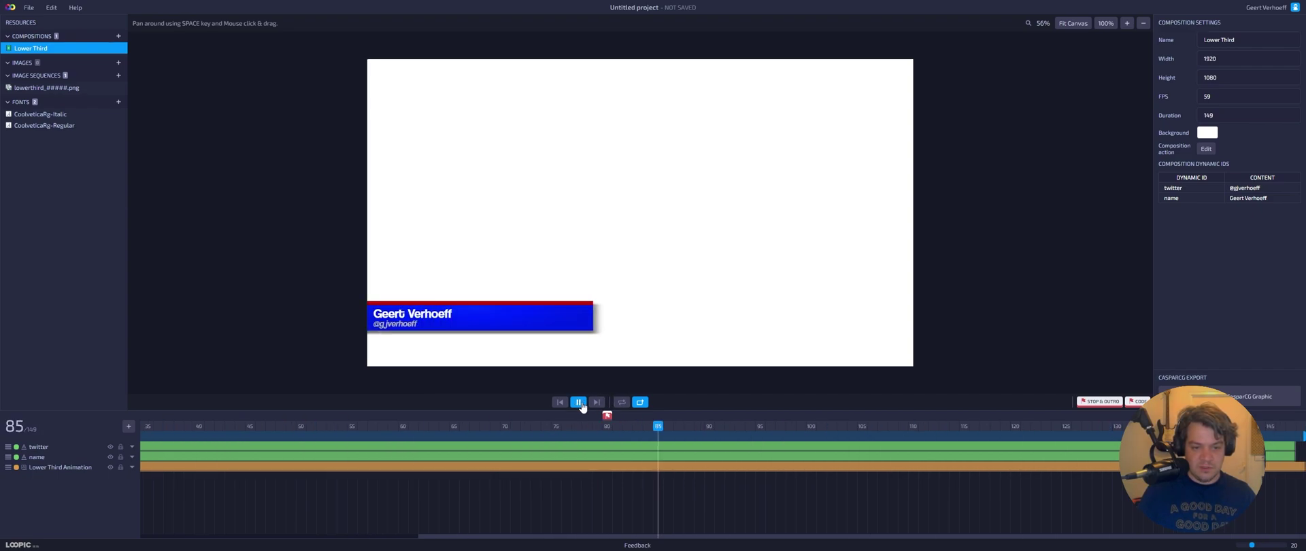
pyautogui.click(579, 402)
pyautogui.press('Left')
pyautogui.press('Left')
pyautogui.press('Left')
pyautogui.press('Left')
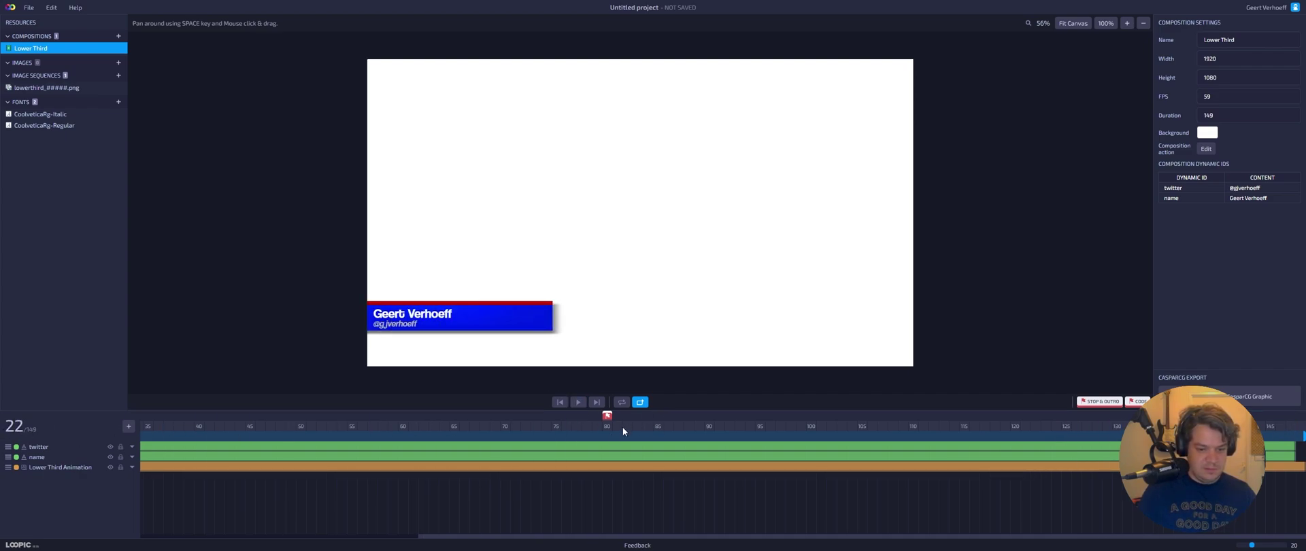
pyautogui.hscroll(-5, 214, 513)
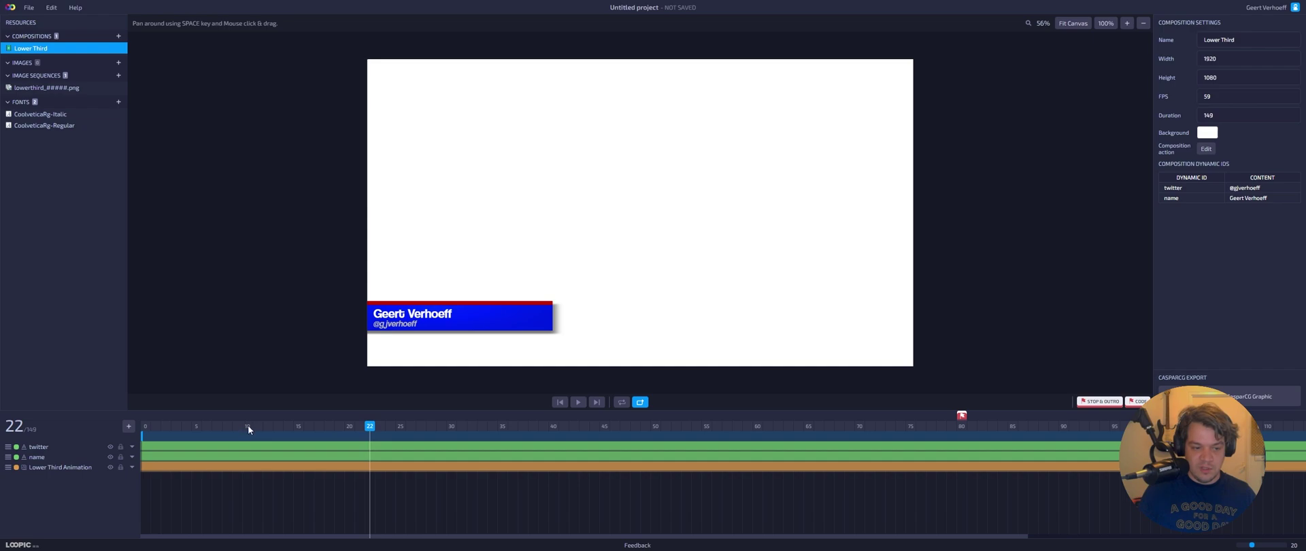
pyautogui.moveTo(145, 429); pyautogui.dragTo(434, 445)
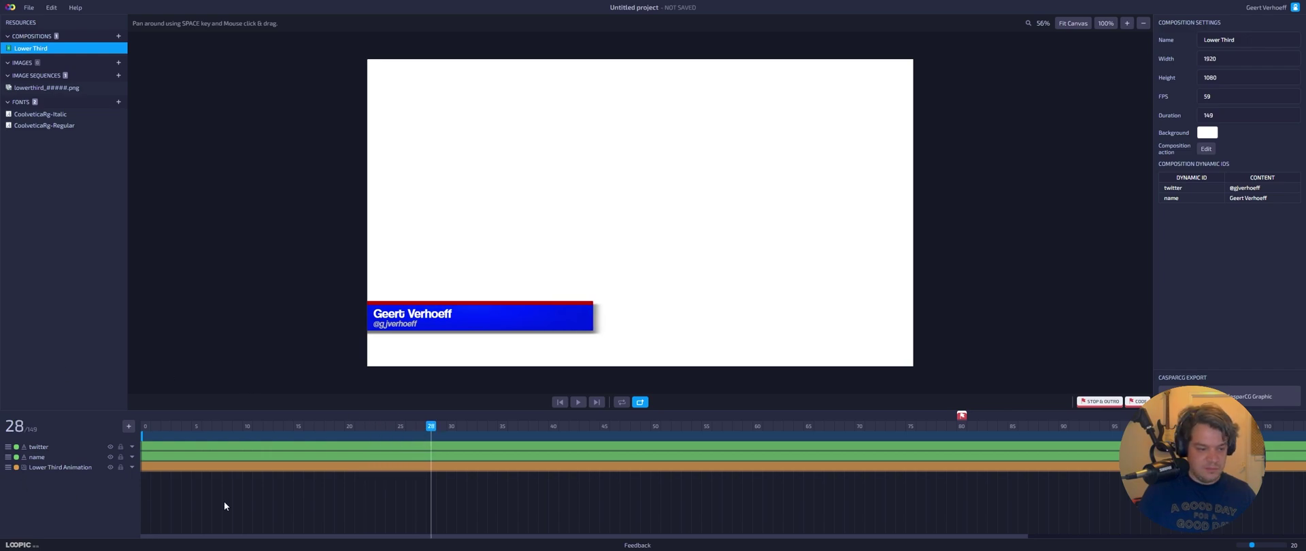
# Expand the twitter layer's Transform properties and move the playhead to frame 26
pyautogui.click(132, 447)
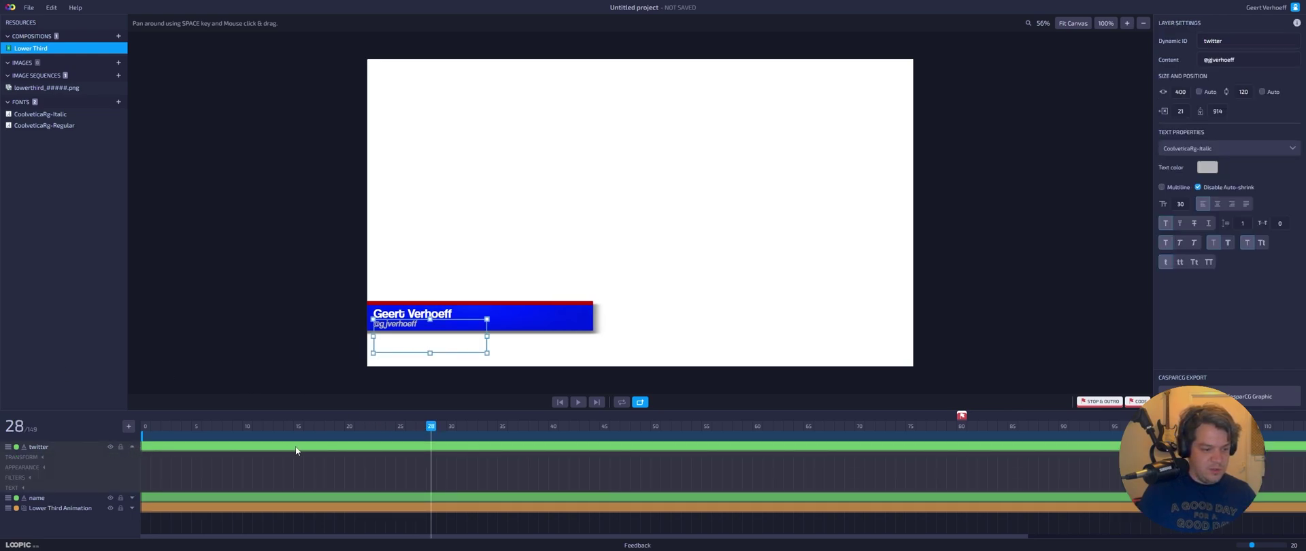
pyautogui.click(28, 478)
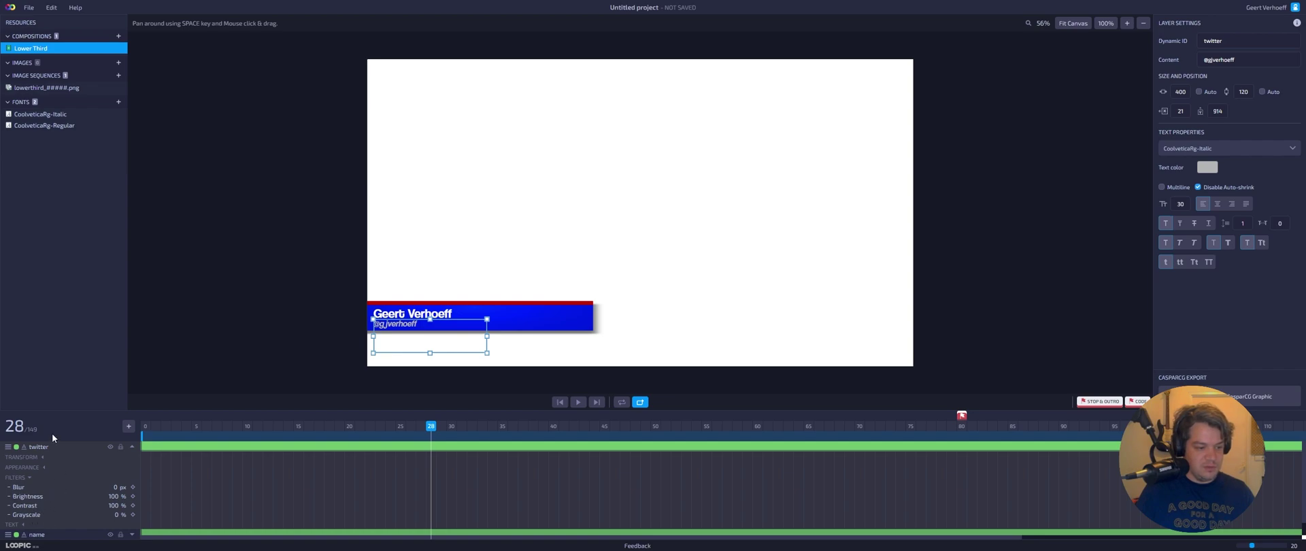
pyautogui.click(28, 478)
pyautogui.click(24, 489)
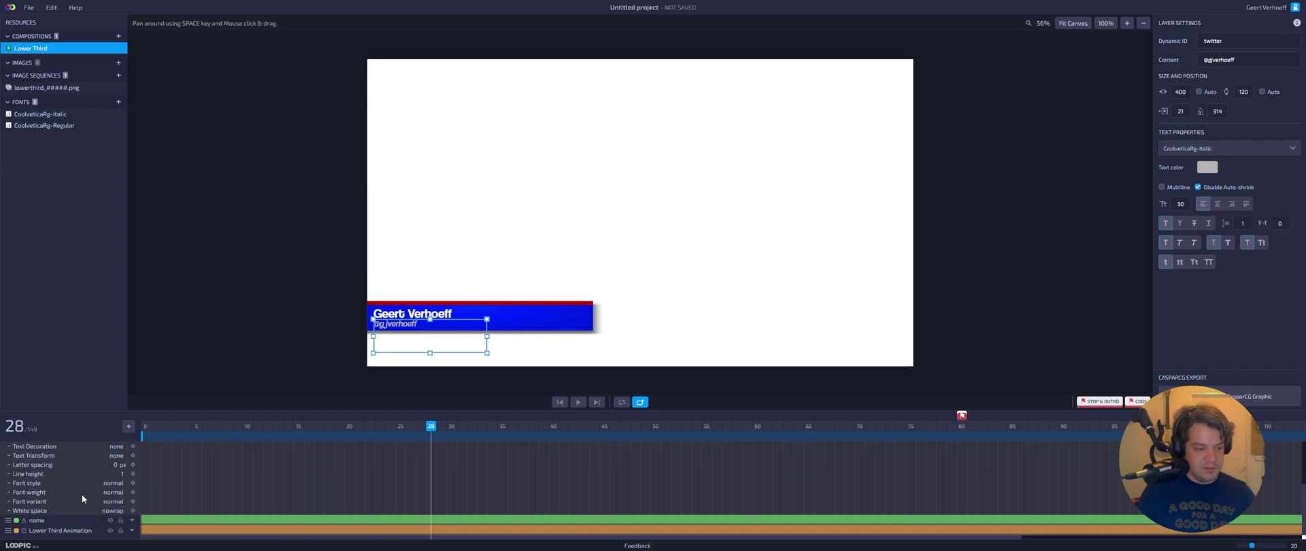
pyautogui.scroll(-1, 79, 490)
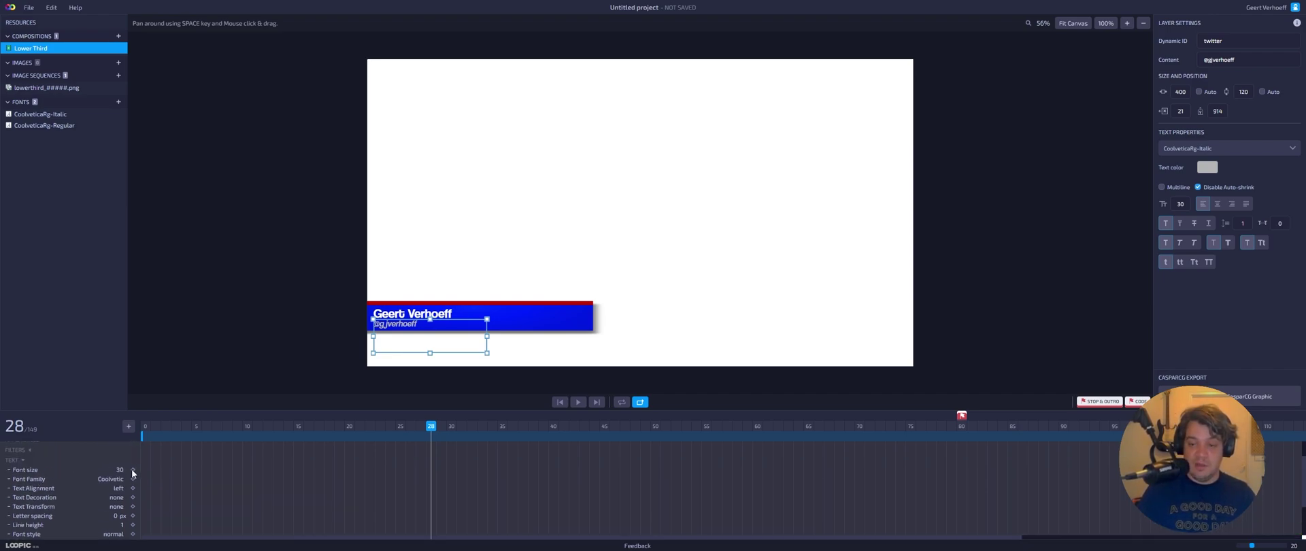
pyautogui.click(23, 462)
pyautogui.click(41, 457)
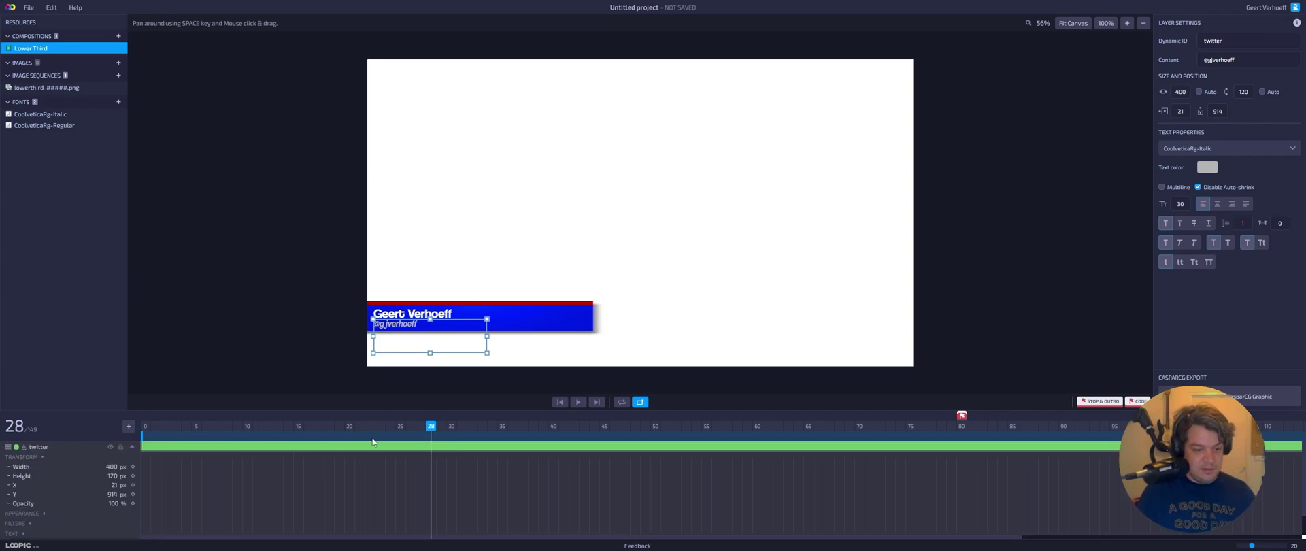
pyautogui.moveTo(431, 427)
pyautogui.mouseDown()
pyautogui.moveTo(397, 430)
pyautogui.moveTo(423, 430)
pyautogui.moveTo(411, 429)
pyautogui.mouseUp()
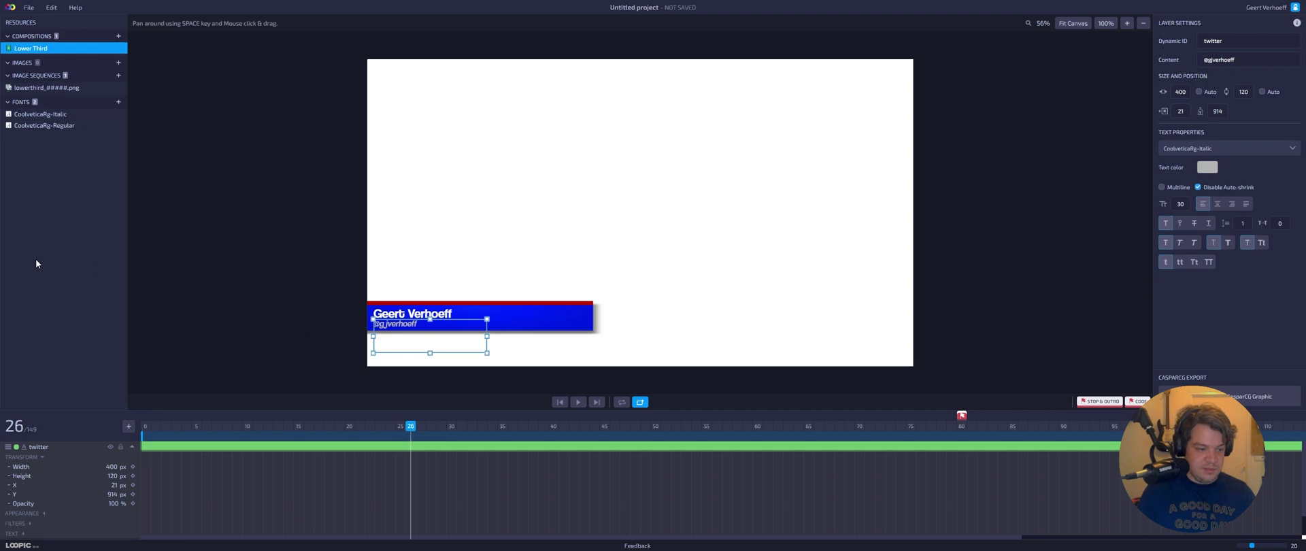
# Add X position keyframes for the Twitter handle at frames 26 and 0
pyautogui.click(132, 485)
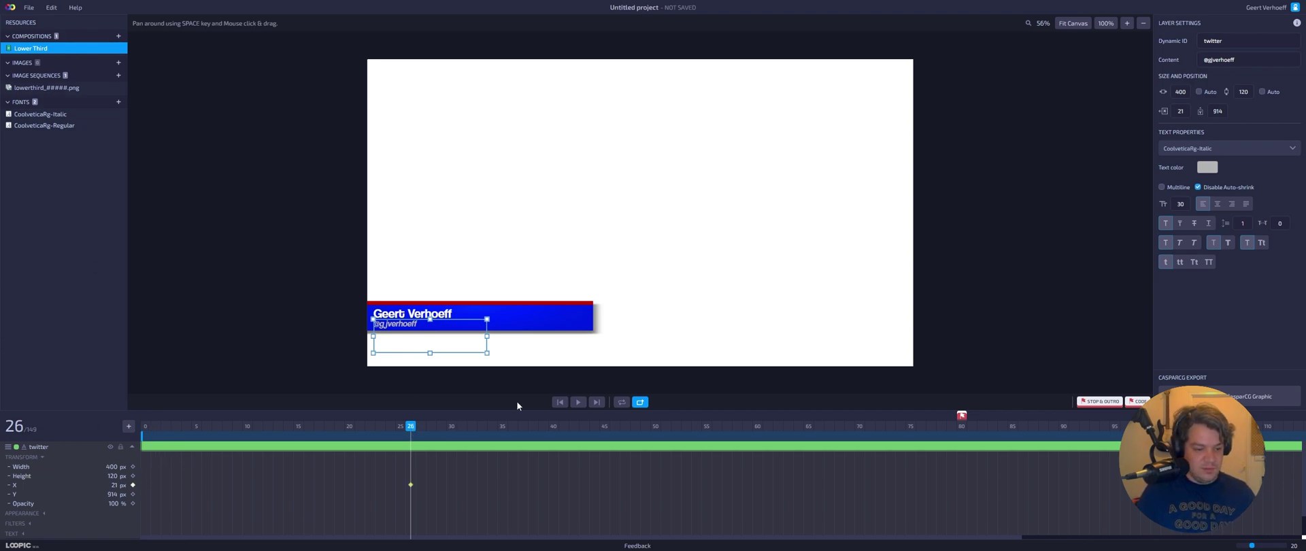
pyautogui.moveTo(413, 430); pyautogui.dragTo(98, 443)
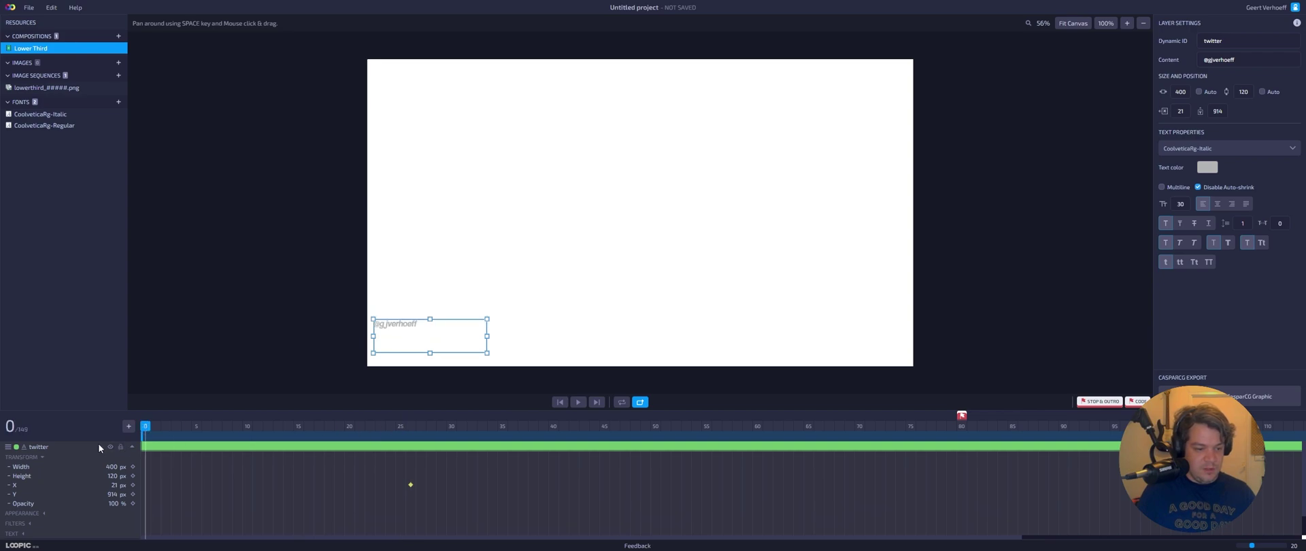
pyautogui.click(133, 485)
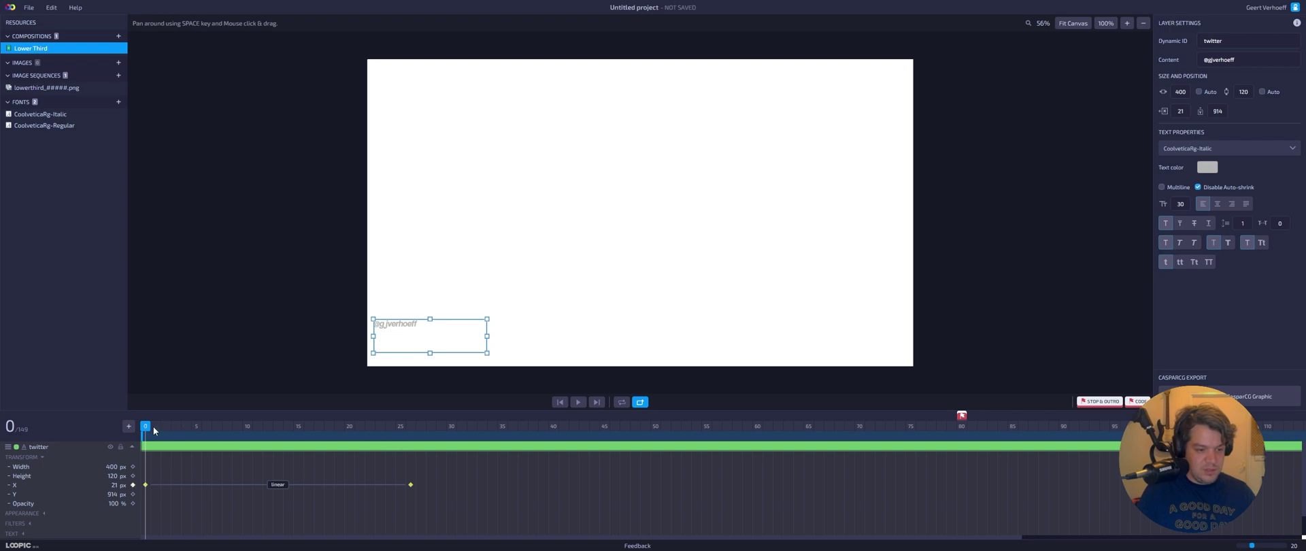
pyautogui.click(275, 489)
pyautogui.scroll(-5, 279, 480)
pyautogui.scroll(5, 279, 473)
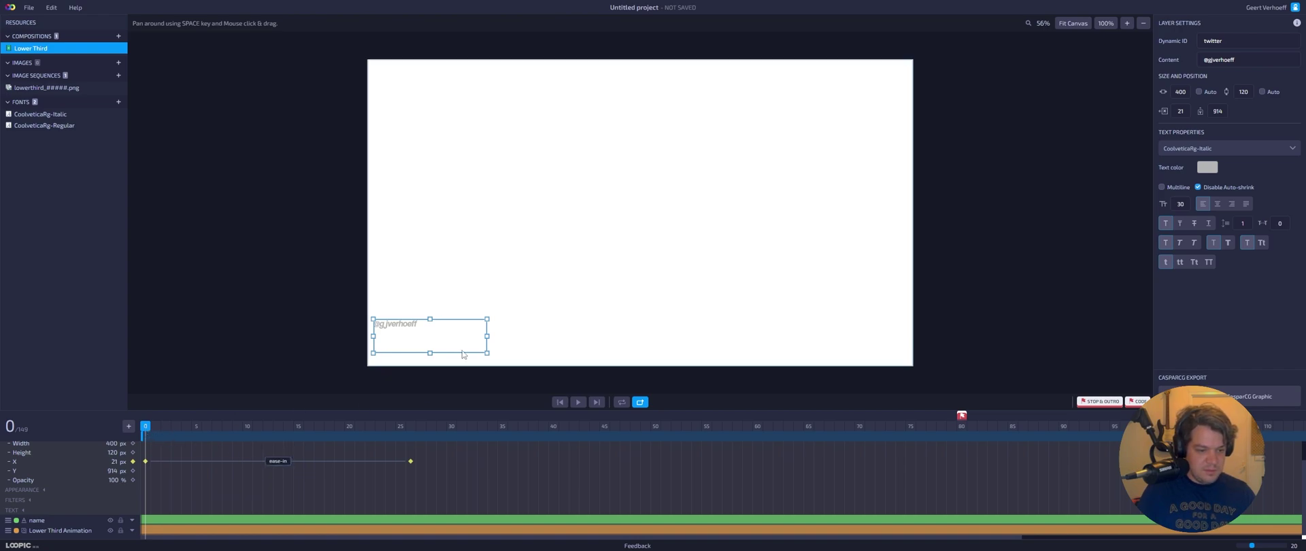
# Widen the handle text box to about 757 px and reduce its height to 50 px
pyautogui.moveTo(398, 428); pyautogui.dragTo(412, 430)
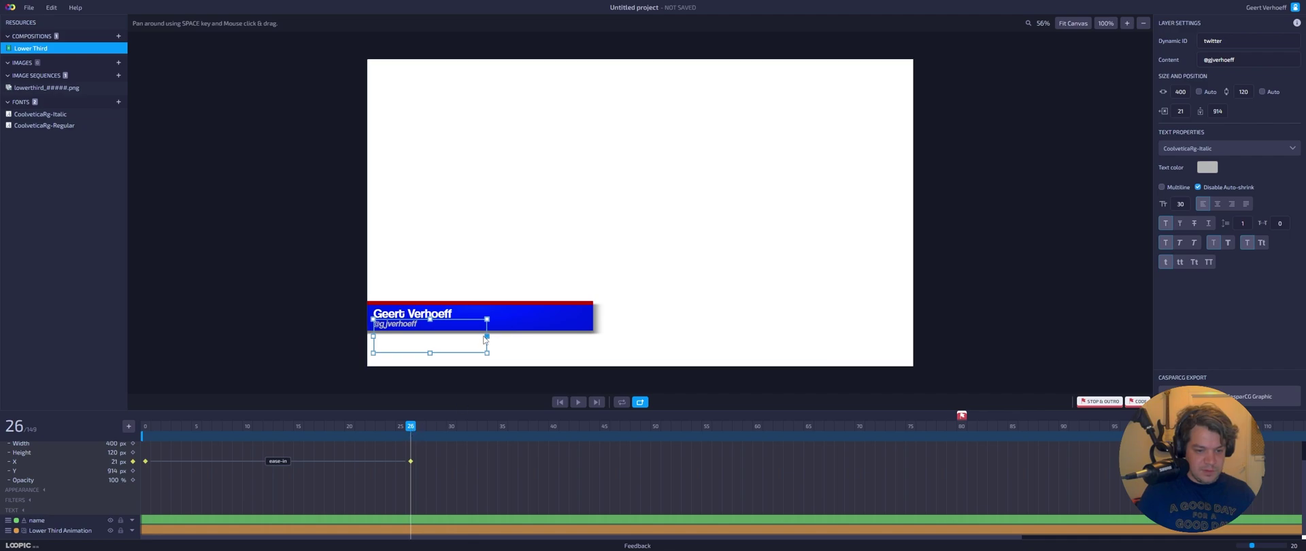
pyautogui.moveTo(488, 337); pyautogui.dragTo(592, 344)
pyautogui.moveTo(481, 353); pyautogui.dragTo(483, 334)
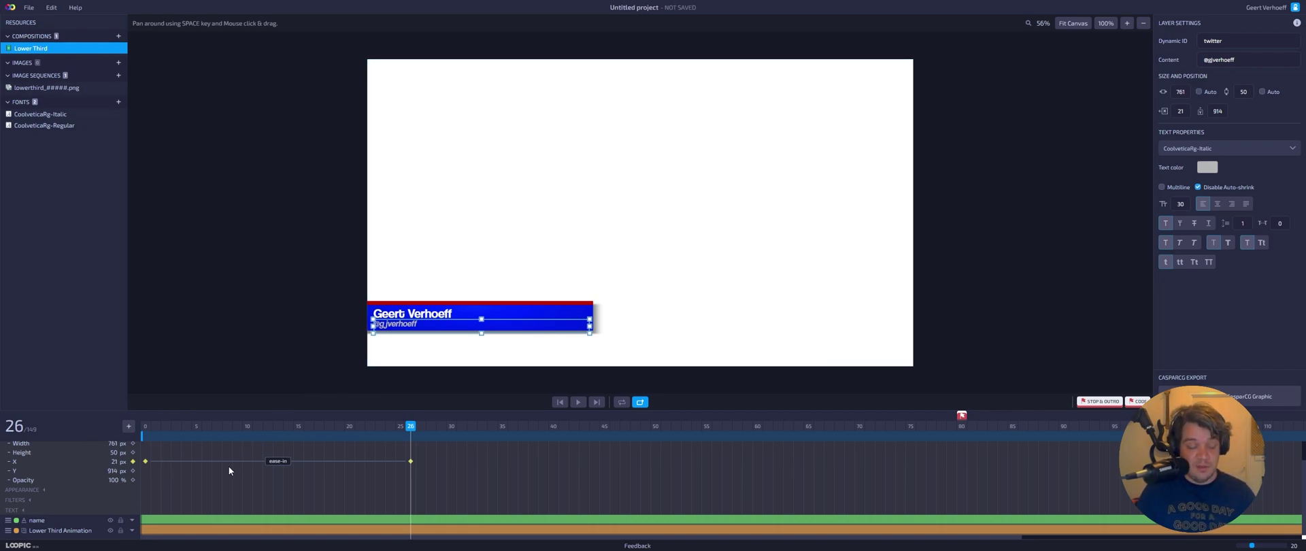
# Set the handle's X at frame 0 to -500, after first trying -200
pyautogui.moveTo(316, 426); pyautogui.dragTo(107, 441)
pyautogui.click(115, 462)
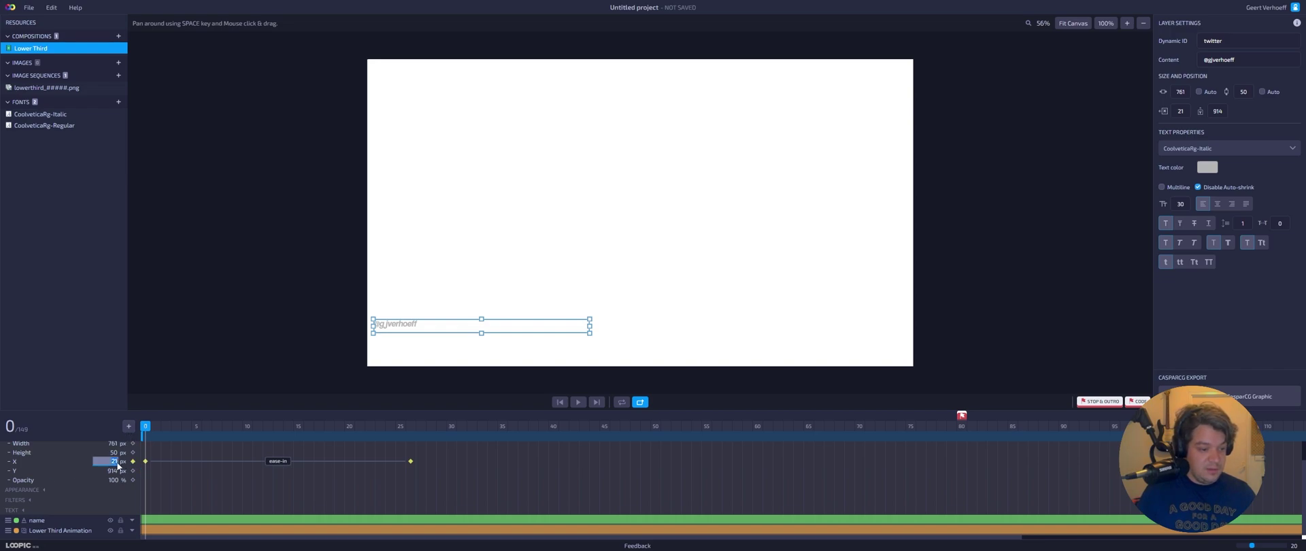
pyautogui.click(83, 466)
pyautogui.click(109, 462)
pyautogui.click(75, 462)
pyautogui.click(109, 462)
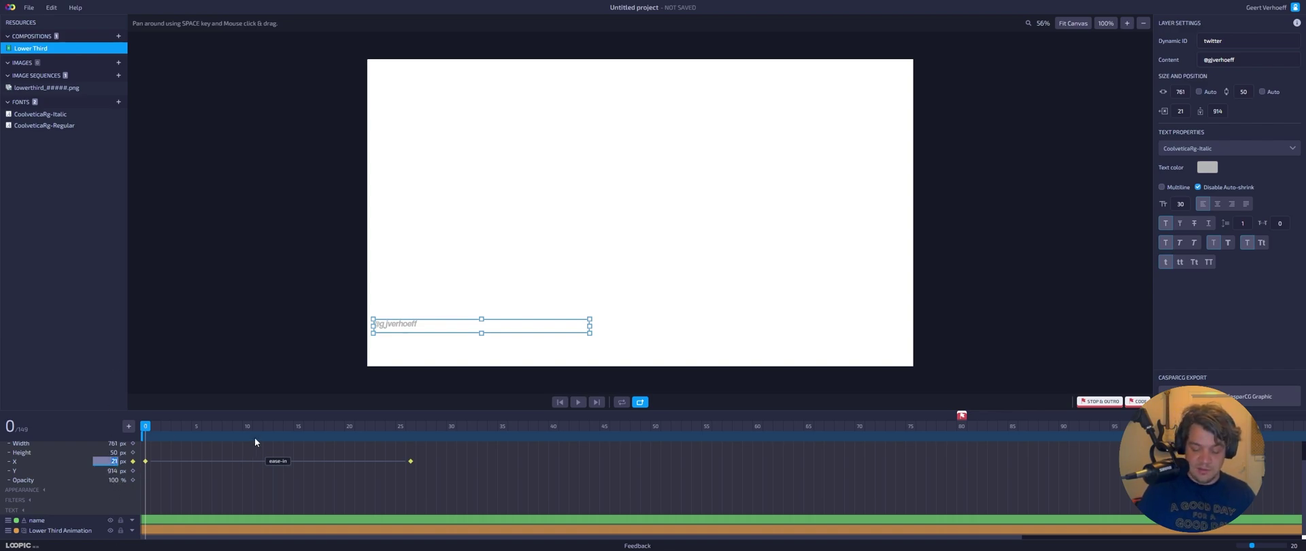
pyautogui.write('-200')
pyautogui.press('Return')
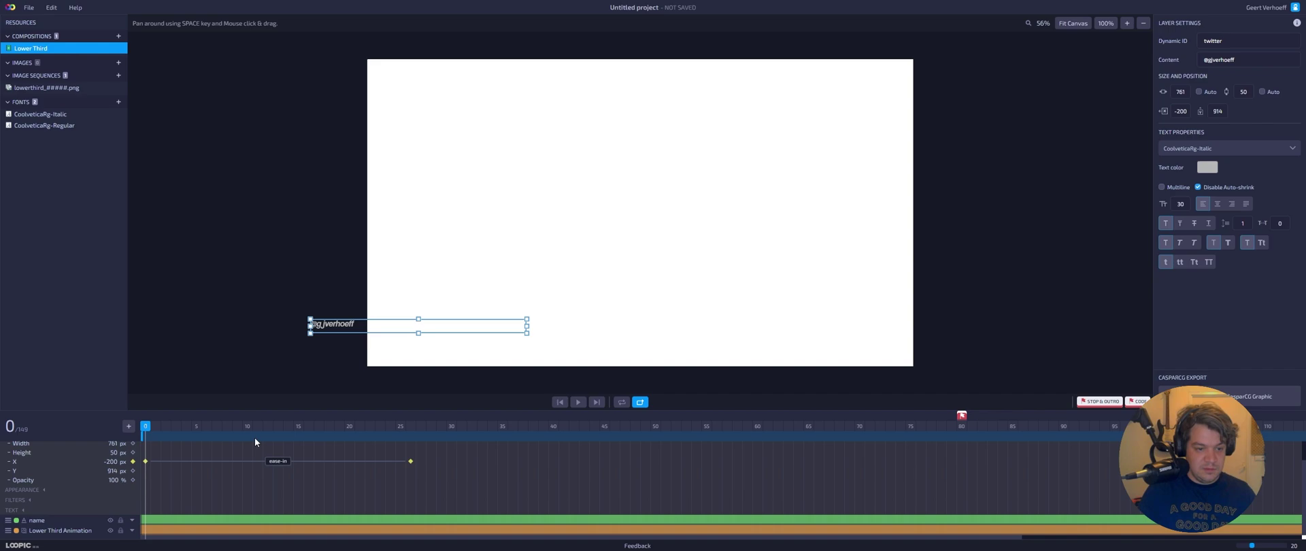
pyautogui.click(106, 461)
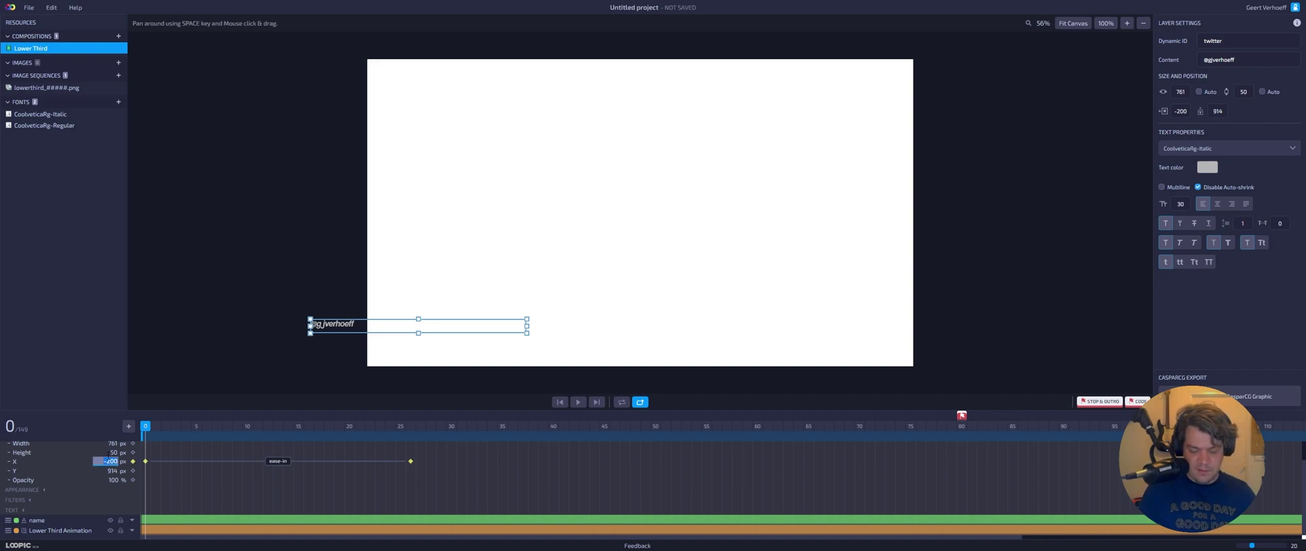
pyautogui.write('-500')
pyautogui.press('Return')
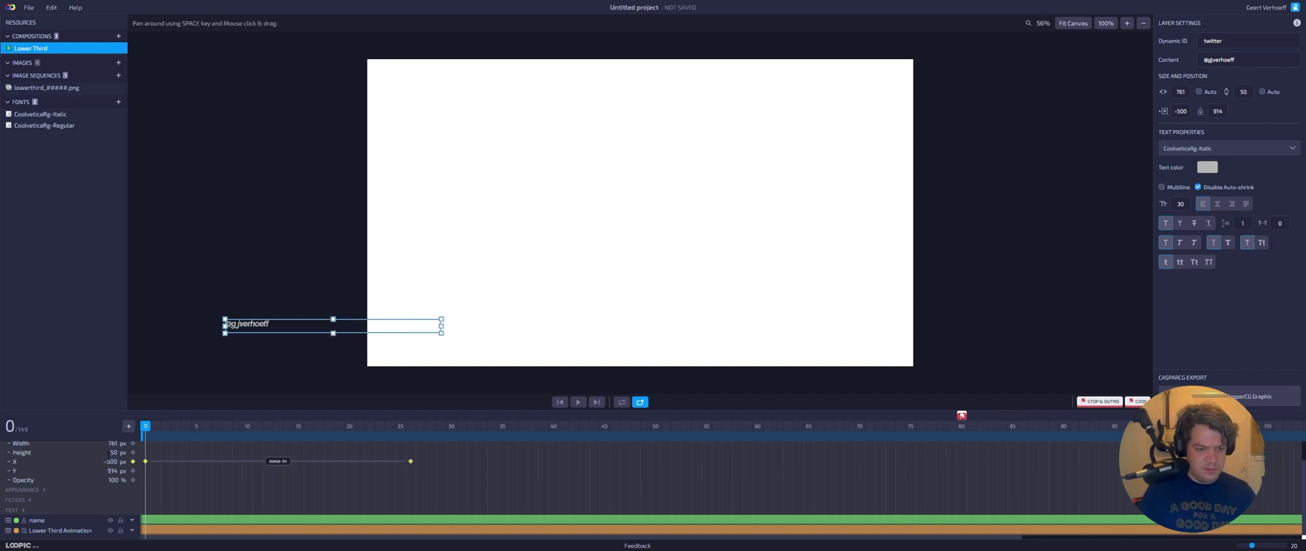
# Preview the handle sliding in from the left up to frame 26
pyautogui.moveTo(145, 429); pyautogui.dragTo(108, 434)
pyautogui.click(580, 402)
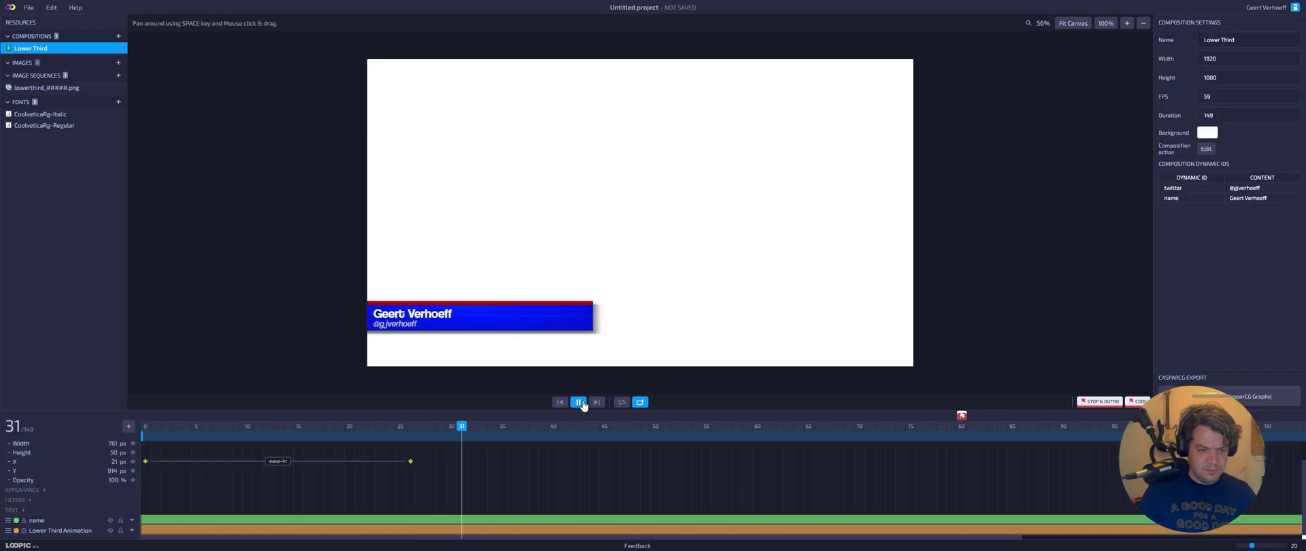
pyautogui.click(579, 403)
pyautogui.moveTo(349, 426); pyautogui.dragTo(94, 438)
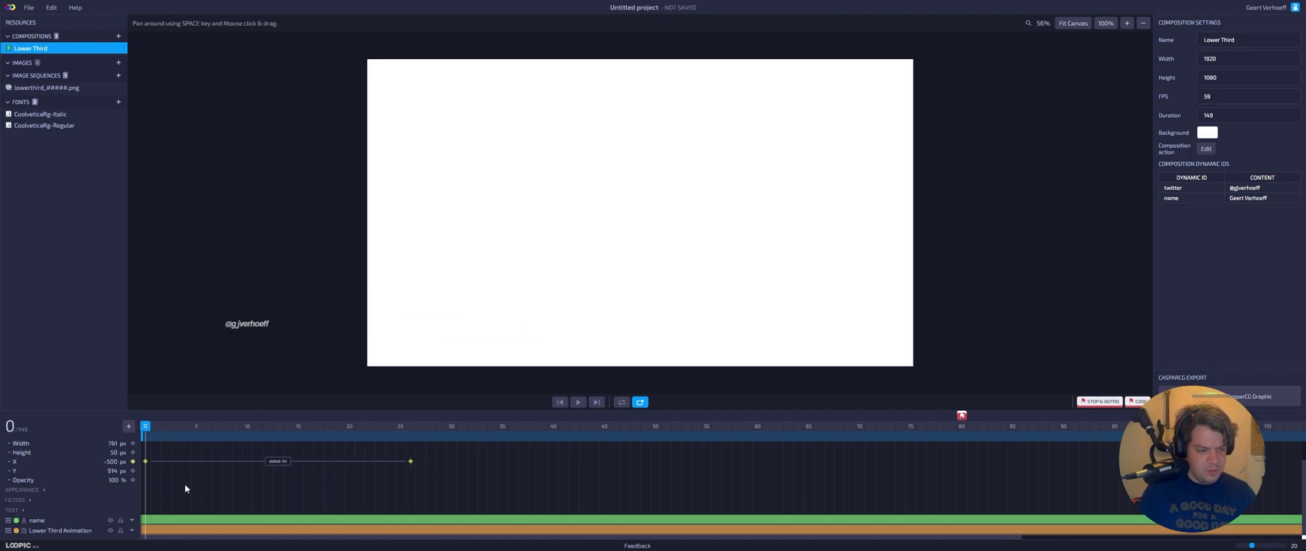
# Select the name text layer and reveal its X position animation and easing
pyautogui.click(132, 520)
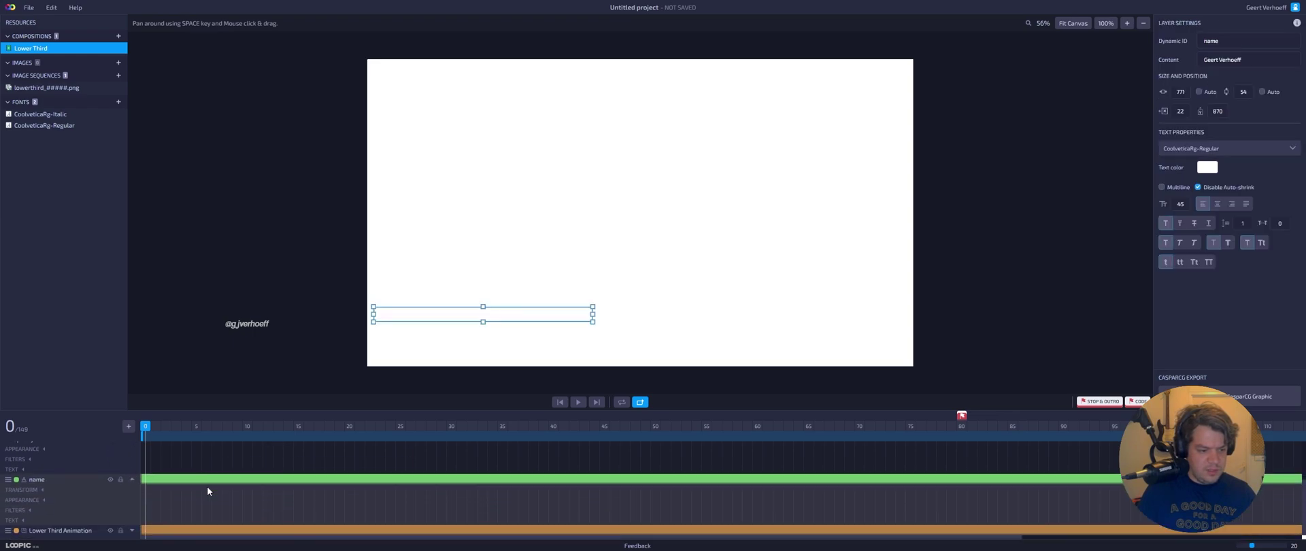
pyautogui.click(42, 490)
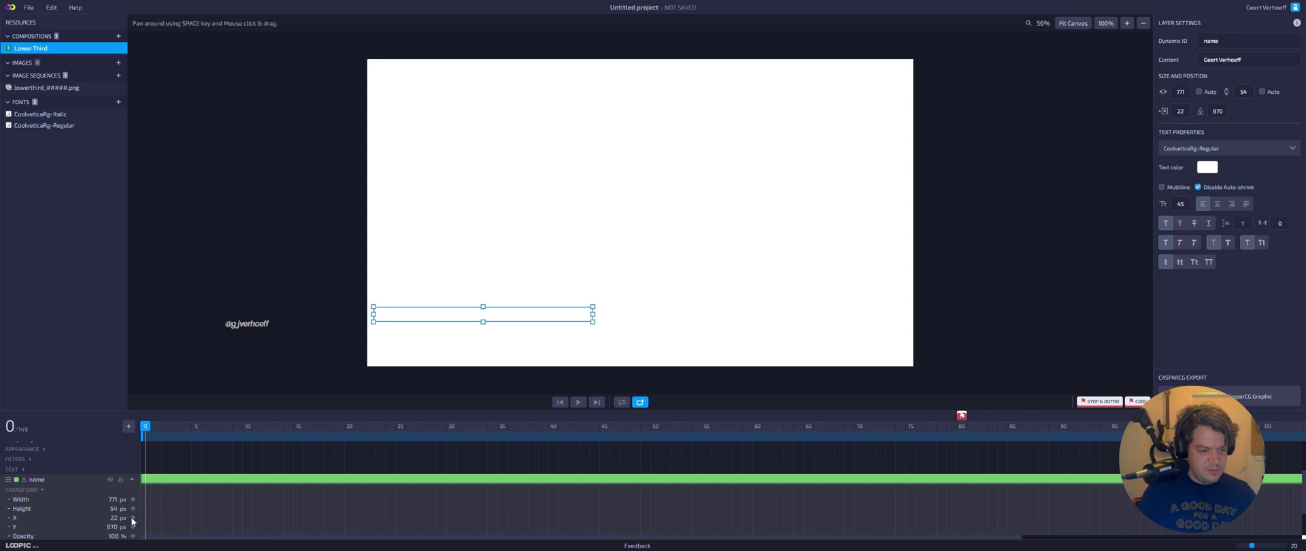
pyautogui.scroll(-3, 280, 496)
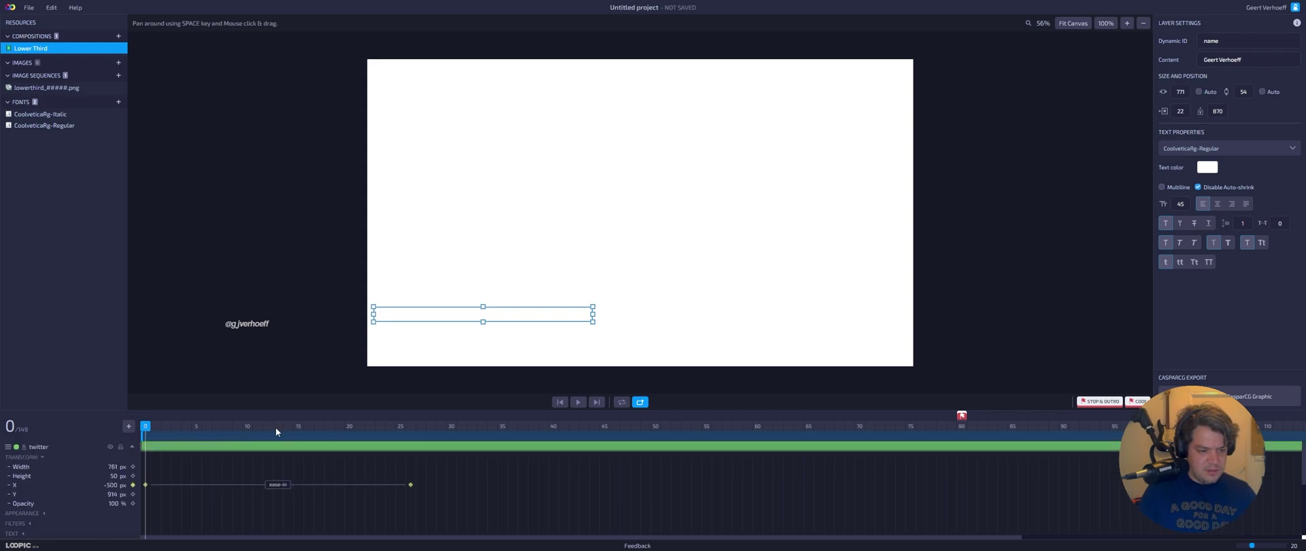
pyautogui.moveTo(279, 430); pyautogui.dragTo(411, 439)
pyautogui.scroll(3, 83, 487)
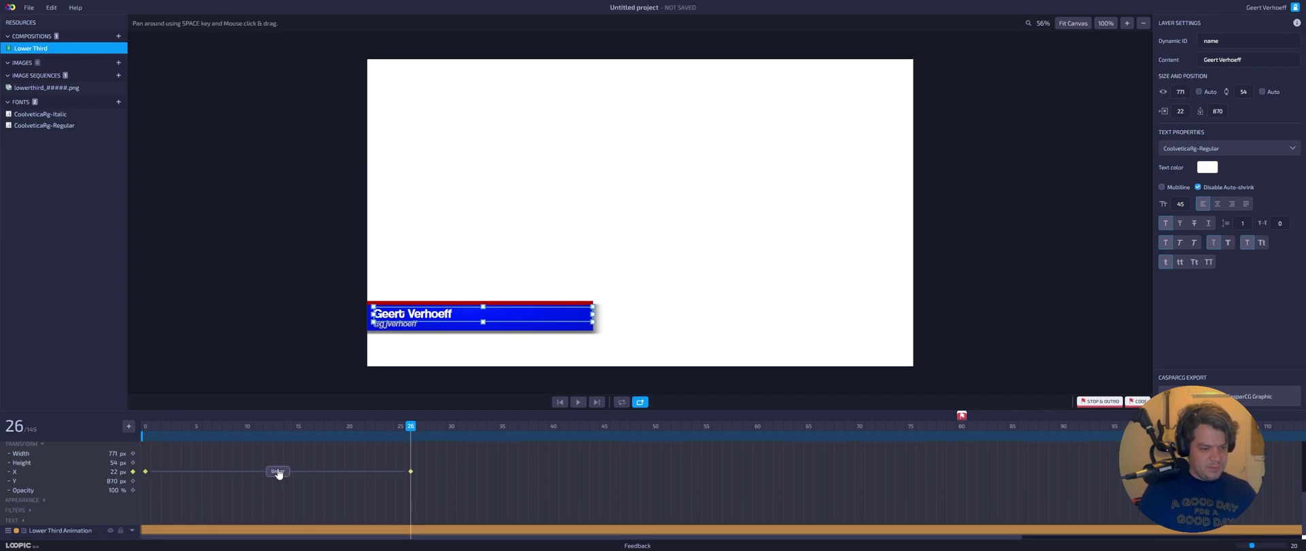
pyautogui.click(277, 471)
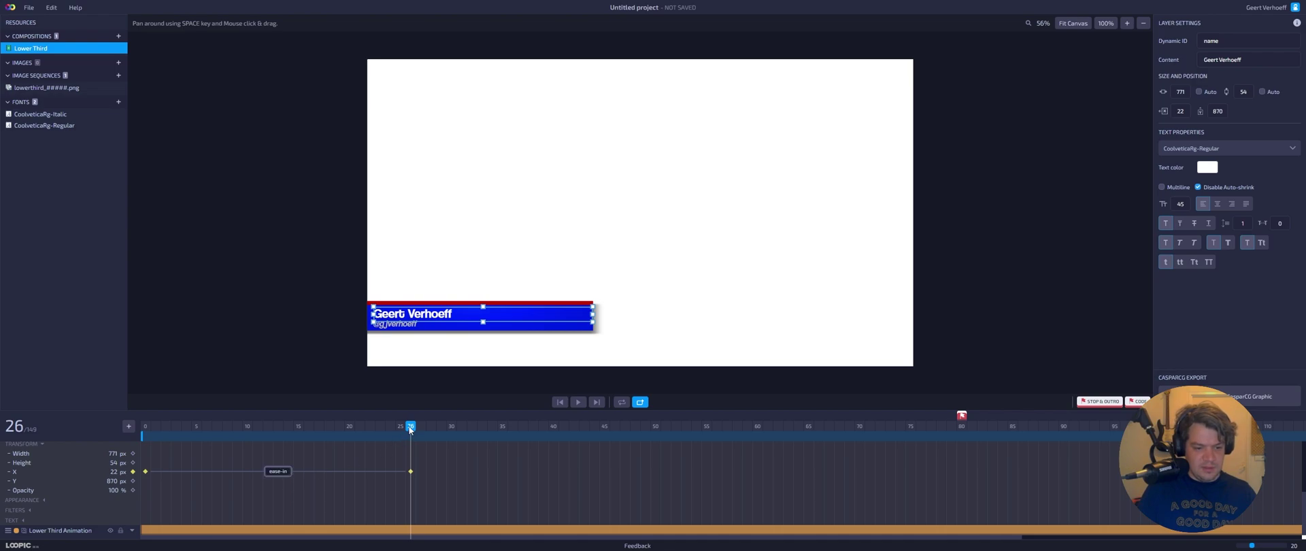
pyautogui.moveTo(410, 430); pyautogui.dragTo(145, 449)
pyautogui.scroll(-3, 198, 476)
pyautogui.scroll(3, 211, 484)
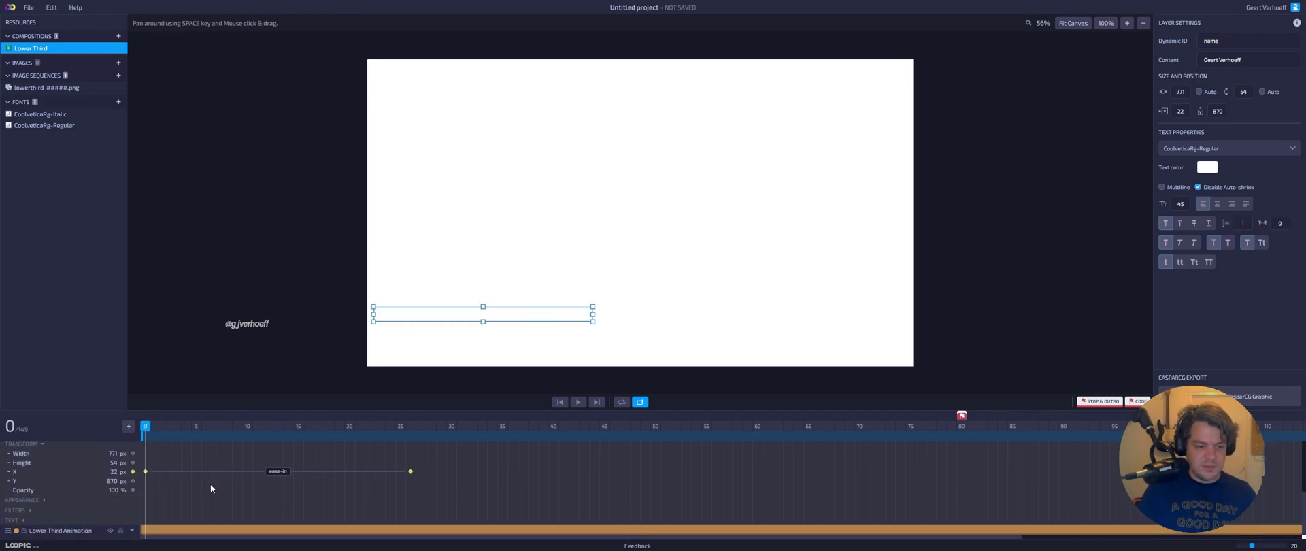
# Set the name's X to -500 at frame 0 and preview both lines sliding in
pyautogui.click(113, 472)
pyautogui.write('-500')
pyautogui.press('Return')
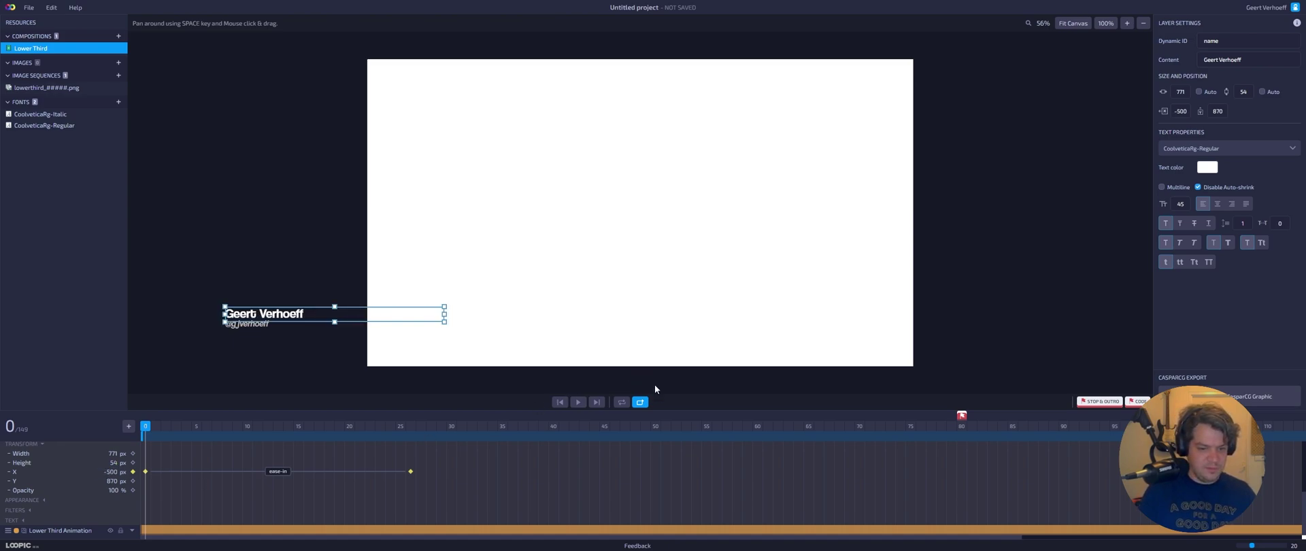
pyautogui.click(578, 402)
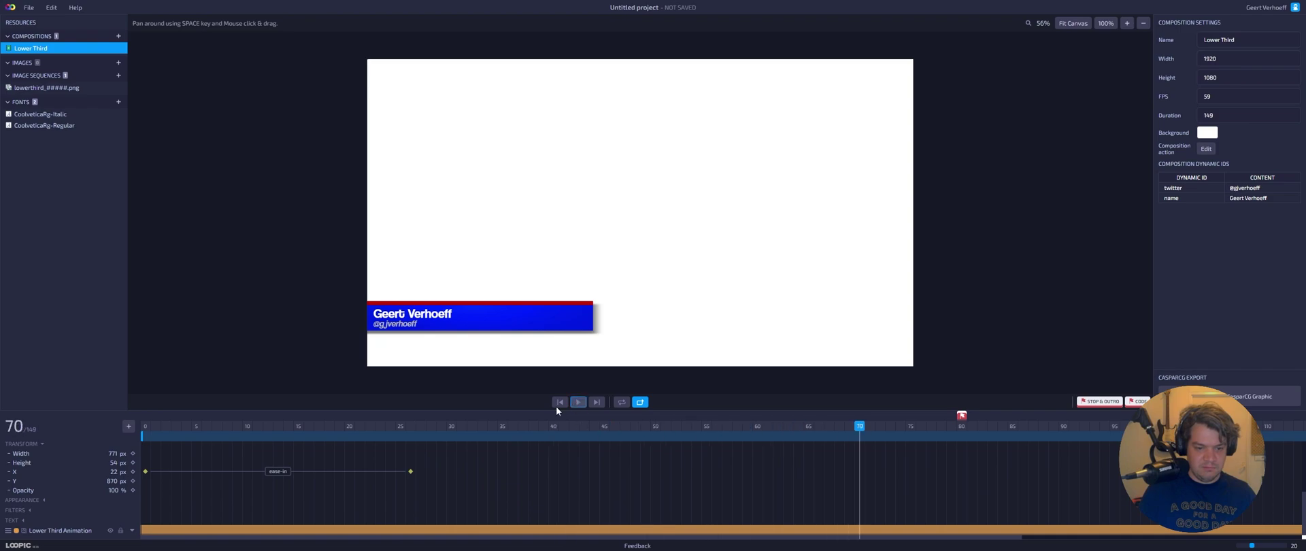
pyautogui.click(578, 402)
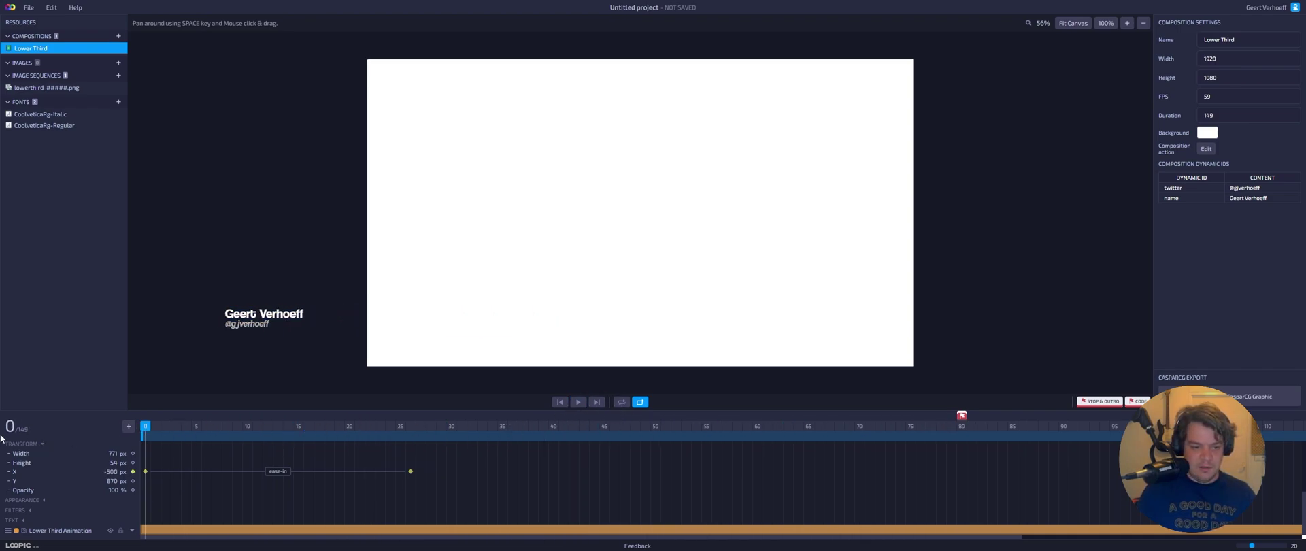
pyautogui.click(578, 402)
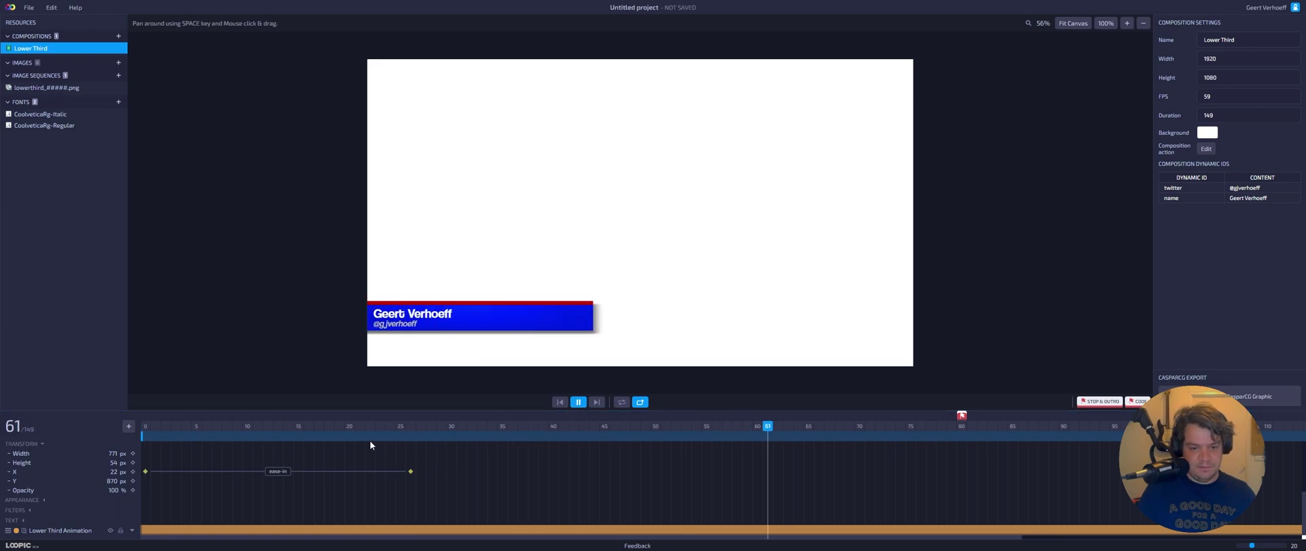
pyautogui.click(577, 403)
pyautogui.moveTo(229, 427); pyautogui.dragTo(1047, 447)
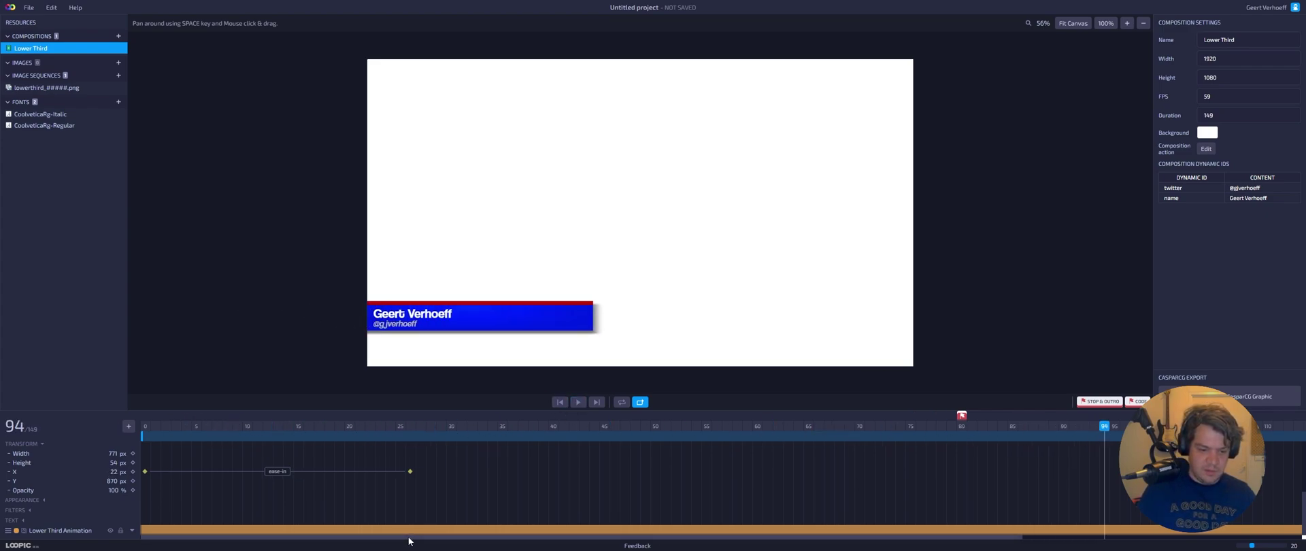
pyautogui.moveTo(407, 537); pyautogui.dragTo(415, 537)
pyautogui.click(400, 426)
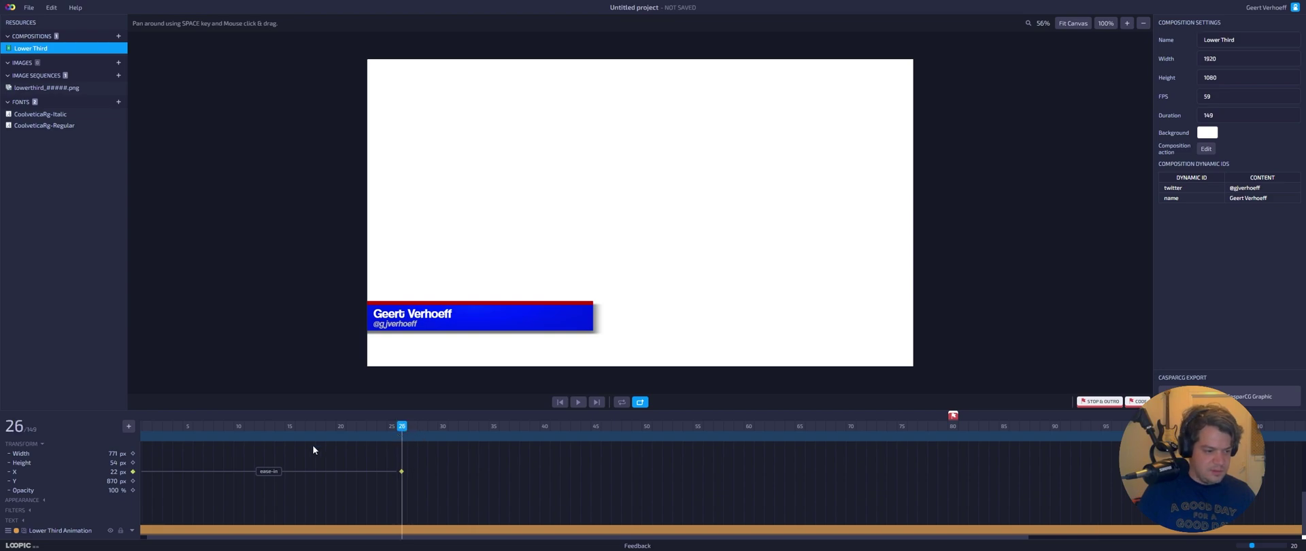
pyautogui.moveTo(416, 429); pyautogui.dragTo(1055, 426)
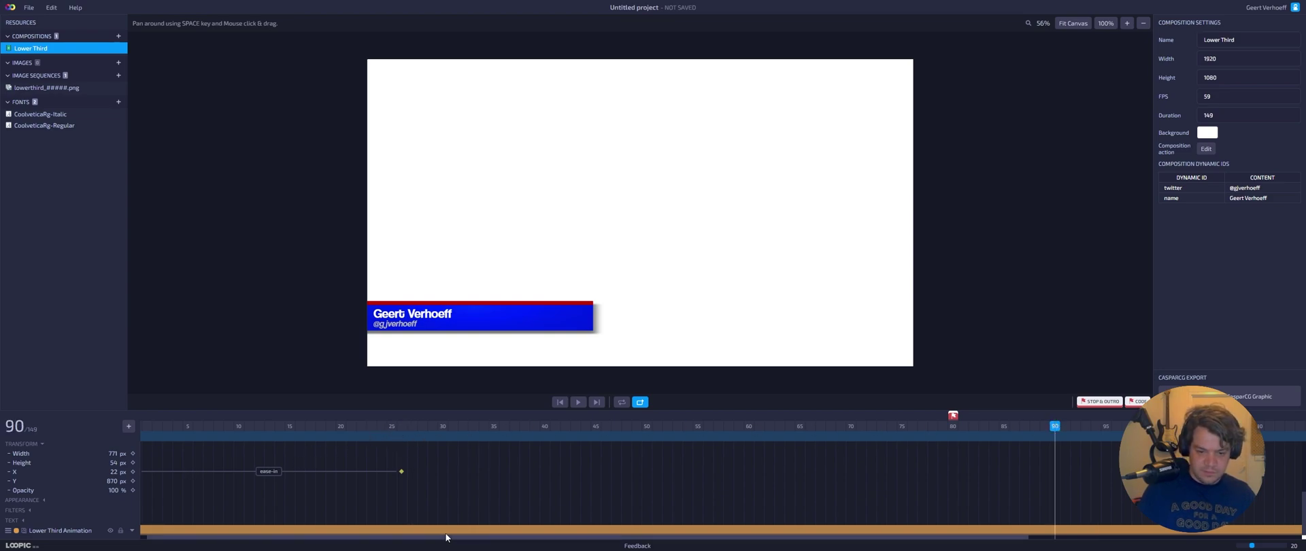
pyautogui.moveTo(446, 537); pyautogui.dragTo(747, 536)
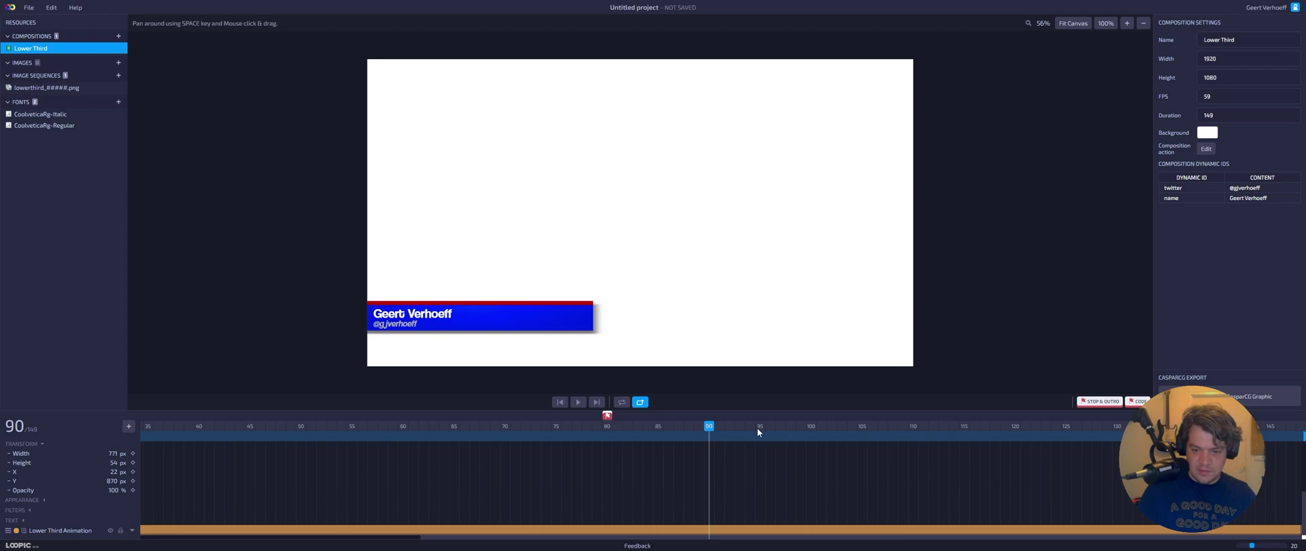
pyautogui.click(730, 427)
pyautogui.moveTo(741, 428); pyautogui.dragTo(1007, 432)
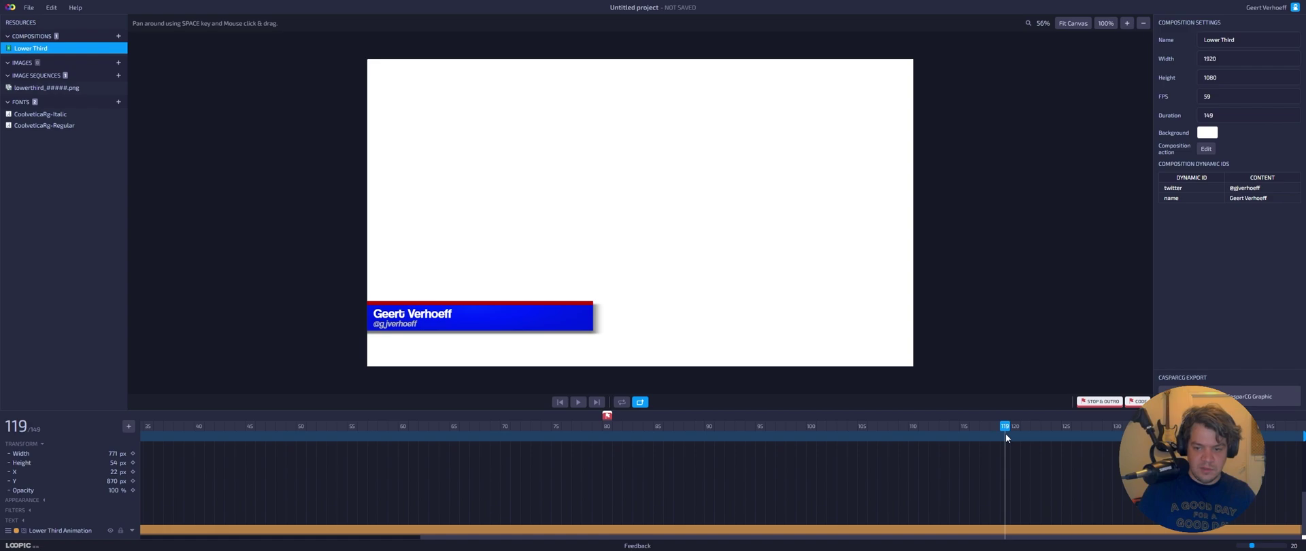
# Keyframe the name's X at frame 119, then set it to -500 at frame 141
pyautogui.click(133, 471)
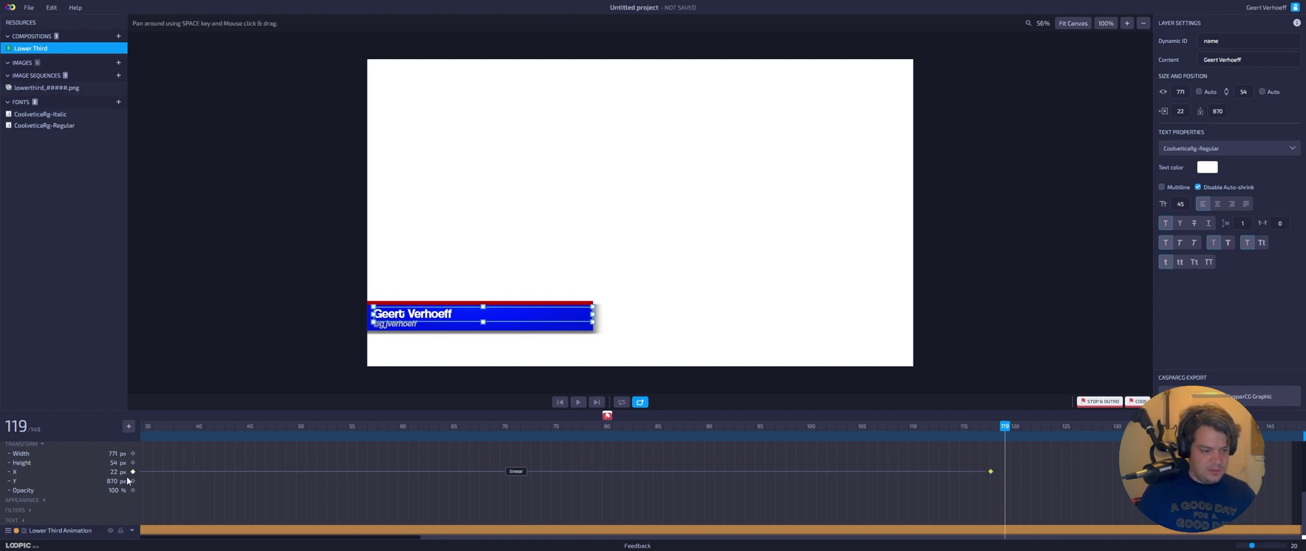
pyautogui.press('space')
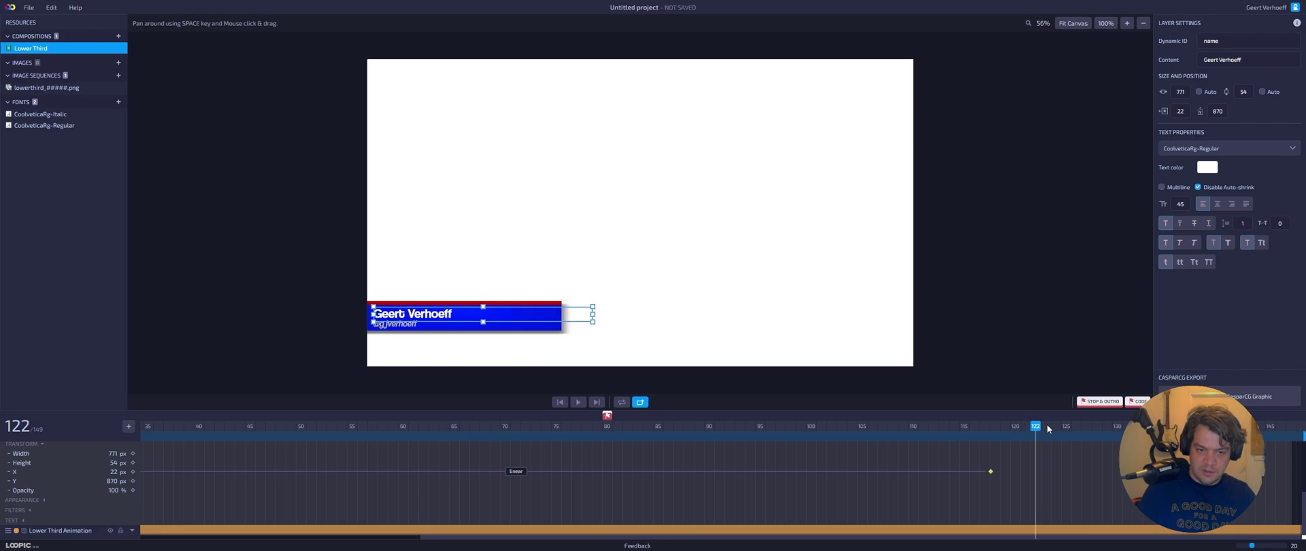
pyautogui.click(116, 473)
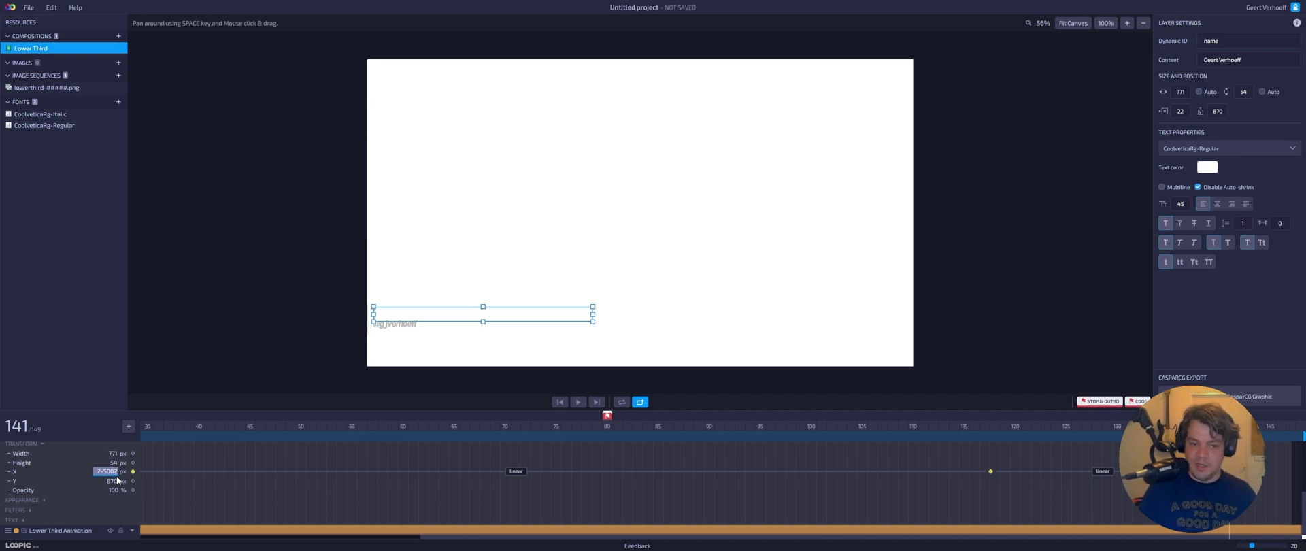
pyautogui.press('Return')
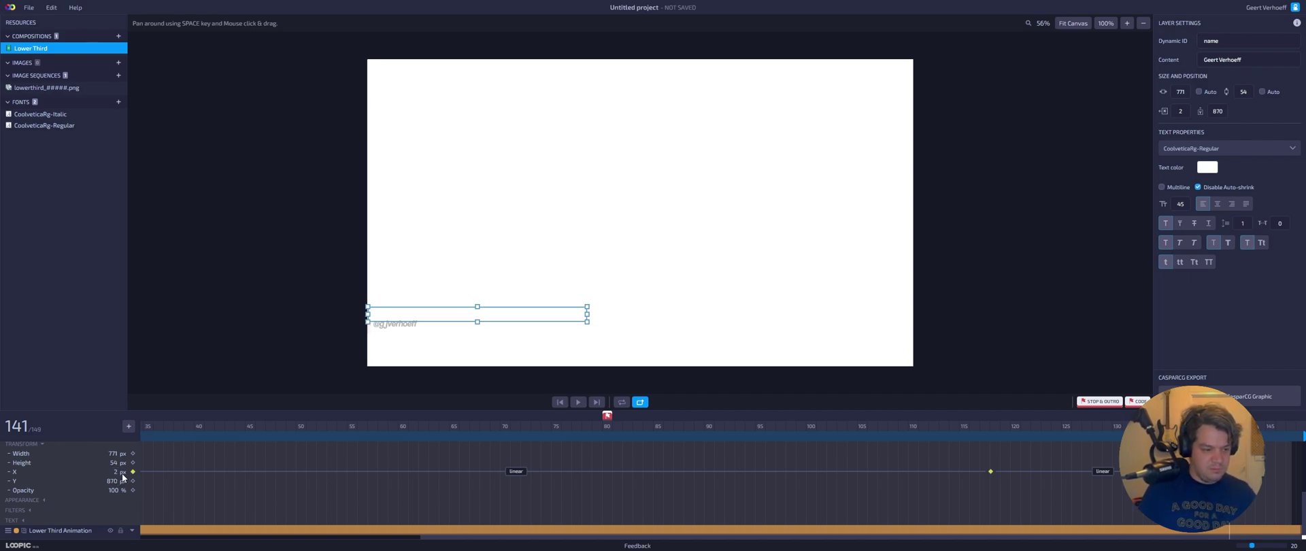
pyautogui.click(115, 472)
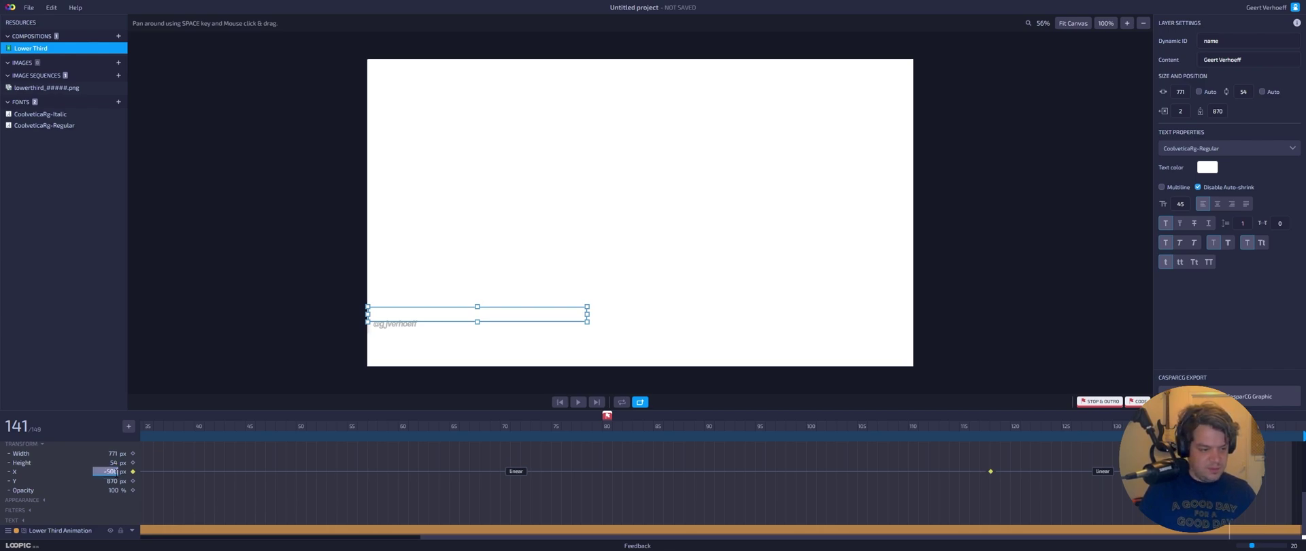
pyautogui.press('Return')
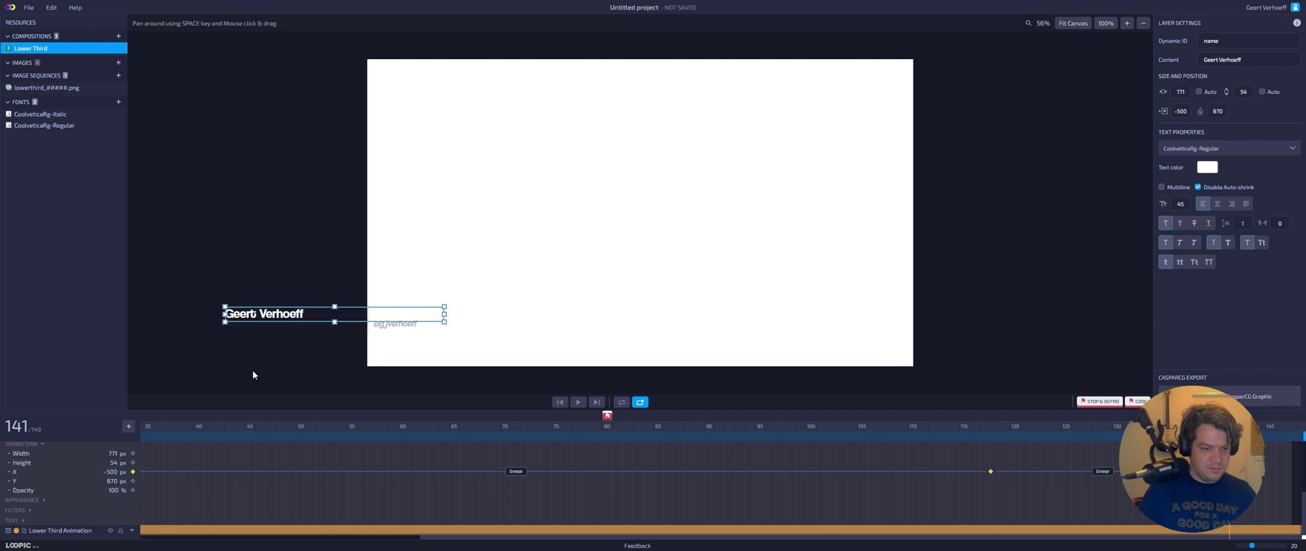
pyautogui.click(408, 326)
pyautogui.moveTo(1229, 435); pyautogui.dragTo(991, 443)
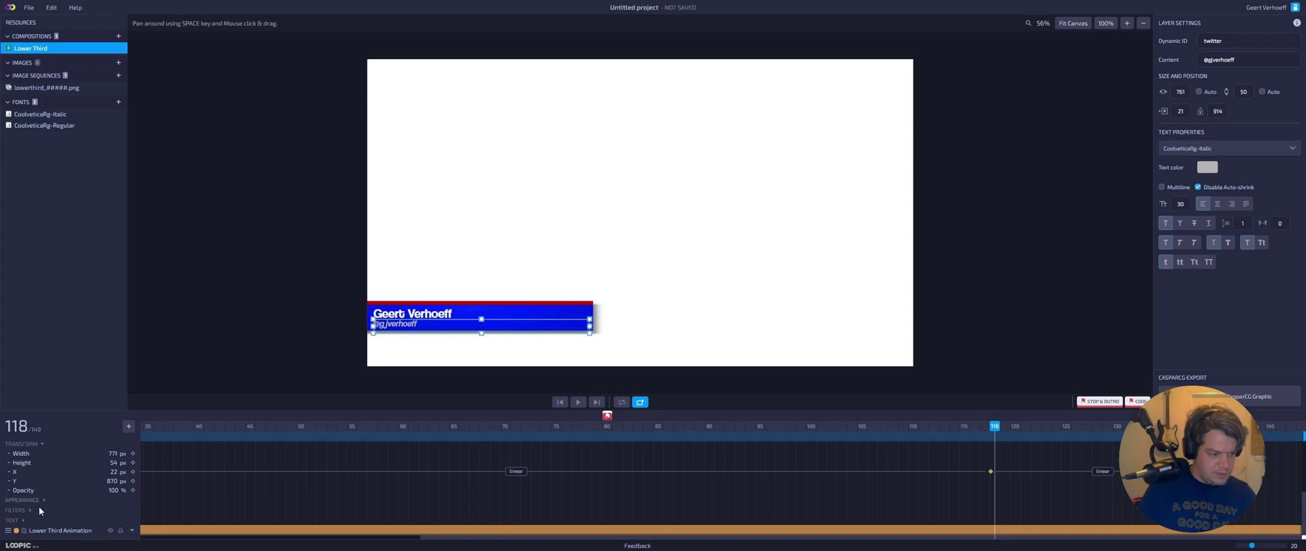
# Add an X keyframe to the Twitter handle at frame 118, holding it at 21
pyautogui.click(43, 446)
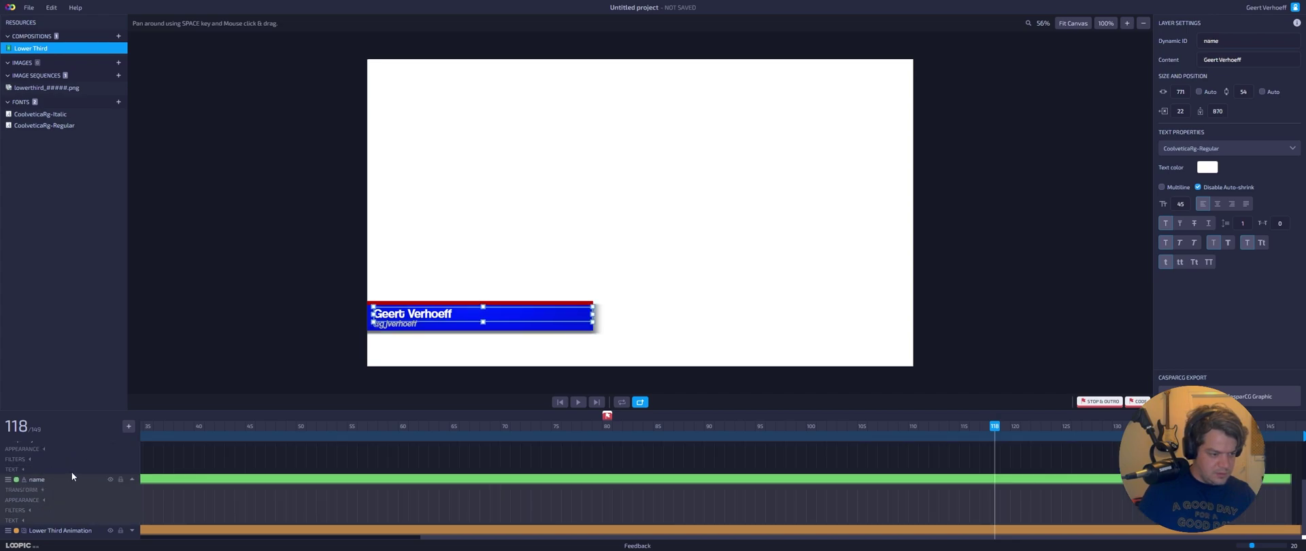
pyautogui.scroll(2, 54, 487)
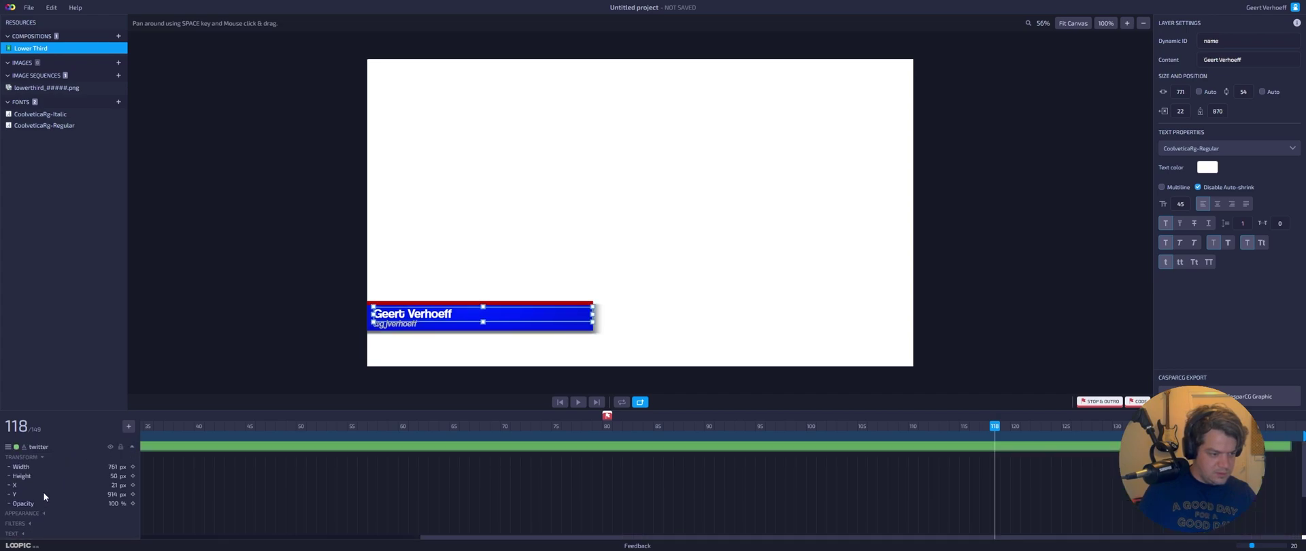
pyautogui.click(133, 485)
pyautogui.scroll(-2, 340, 517)
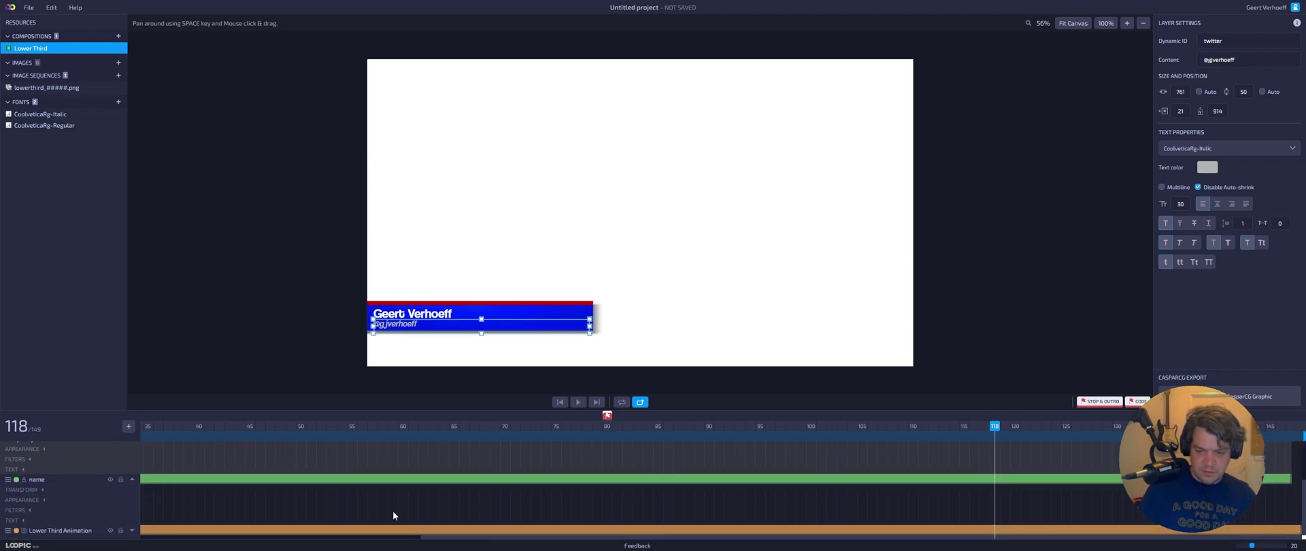
pyautogui.click(46, 490)
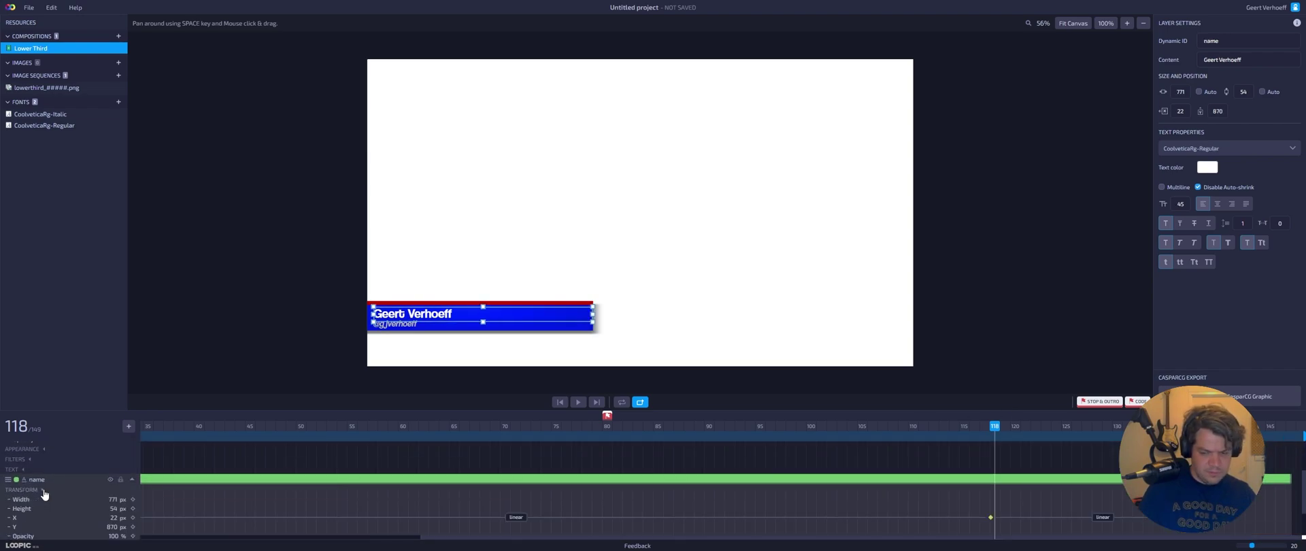
pyautogui.scroll(1, 748, 496)
pyautogui.scroll(2, 939, 462)
pyautogui.click(982, 485)
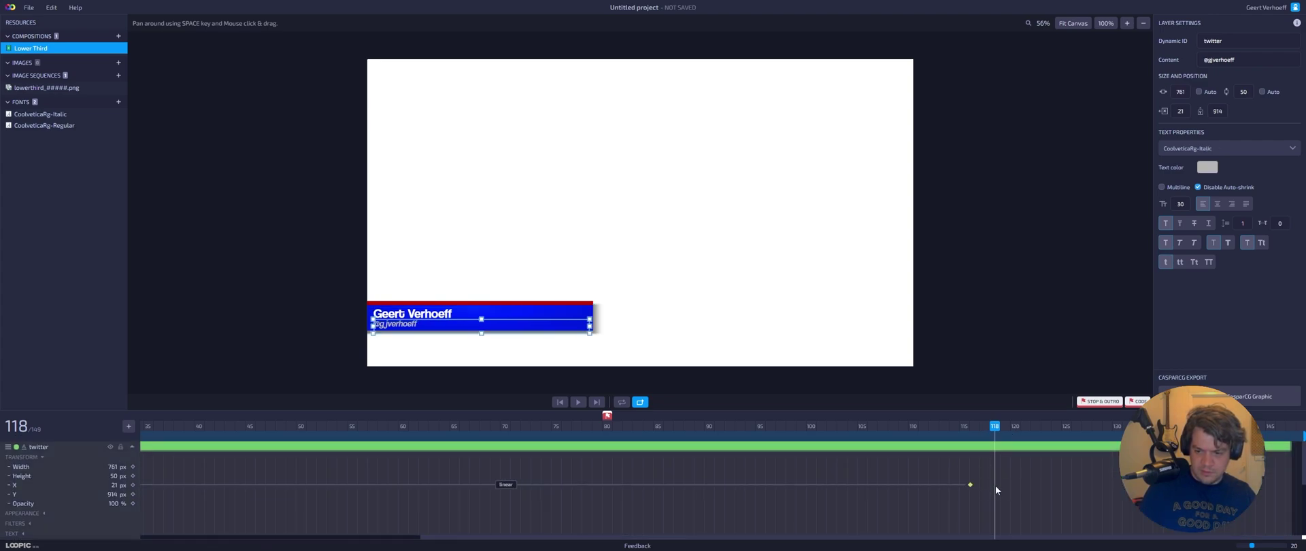
pyautogui.scroll(1, 1006, 487)
pyautogui.scroll(-1, 1007, 488)
pyautogui.moveTo(995, 426); pyautogui.dragTo(1219, 429)
pyautogui.scroll(-2, 1260, 435)
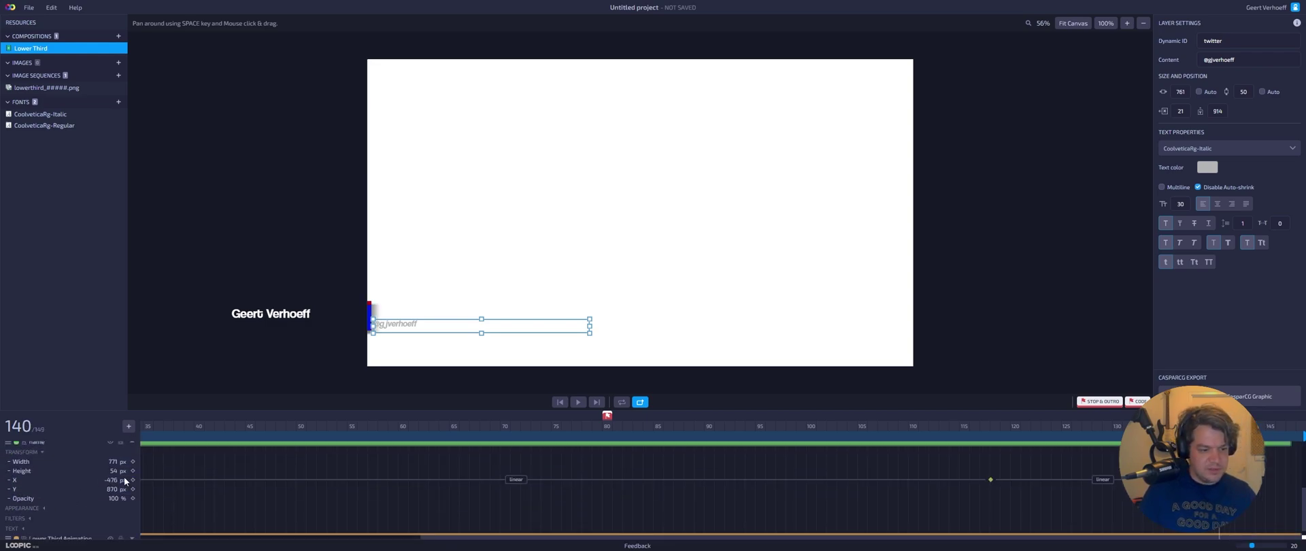
pyautogui.scroll(2, 272, 494)
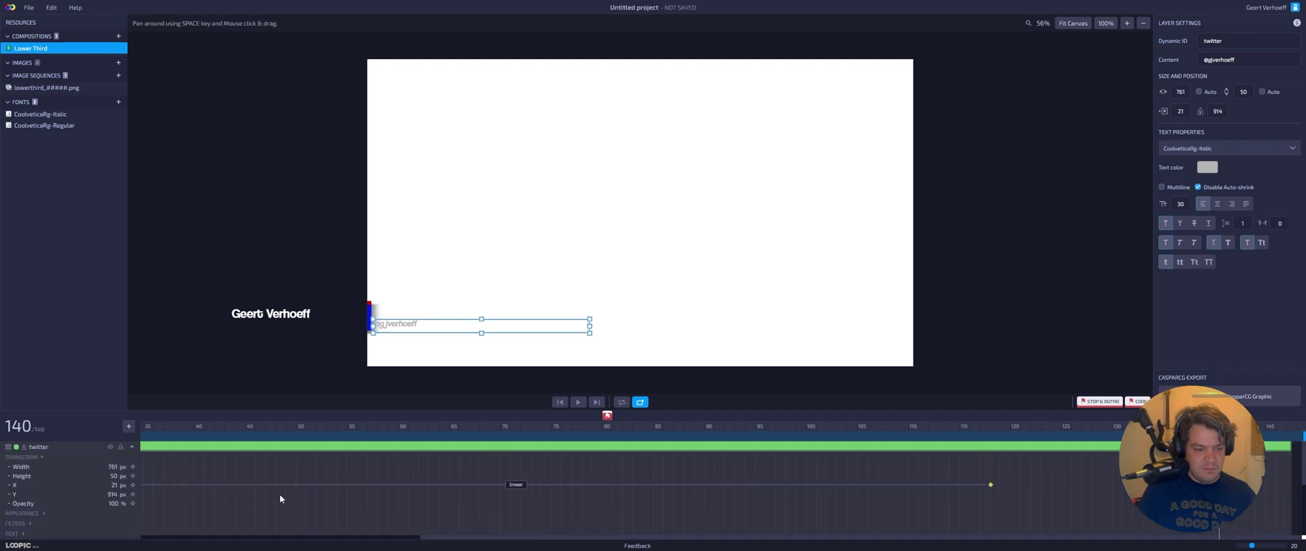
# Keyframe the handle's X at frame 140 to -500, then adjust it to -476
pyautogui.click(133, 485)
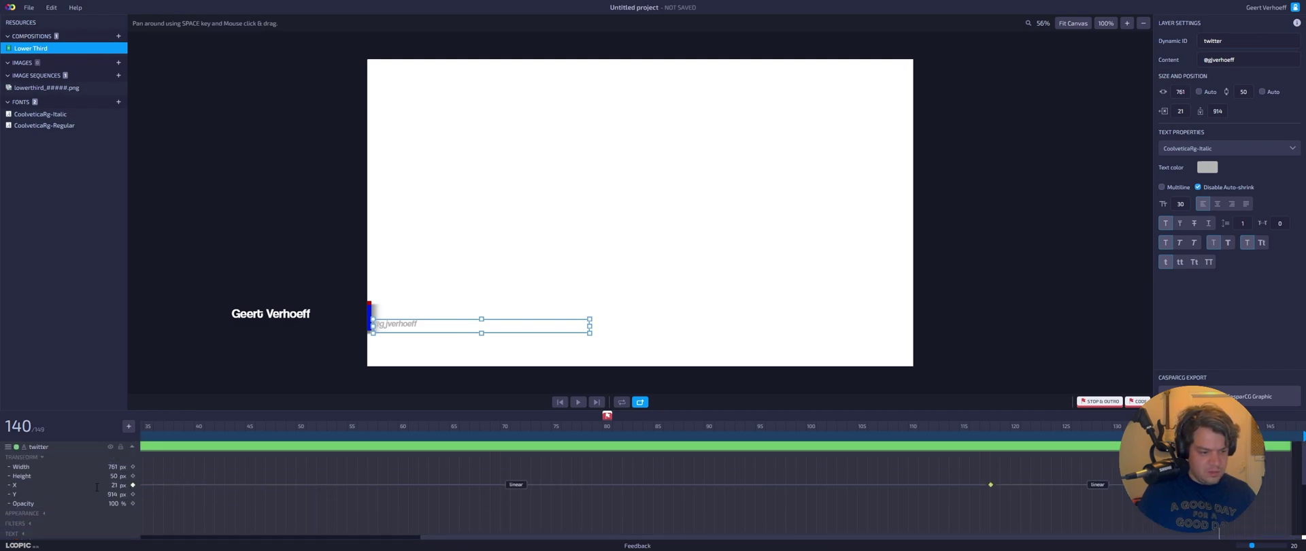
pyautogui.click(113, 485)
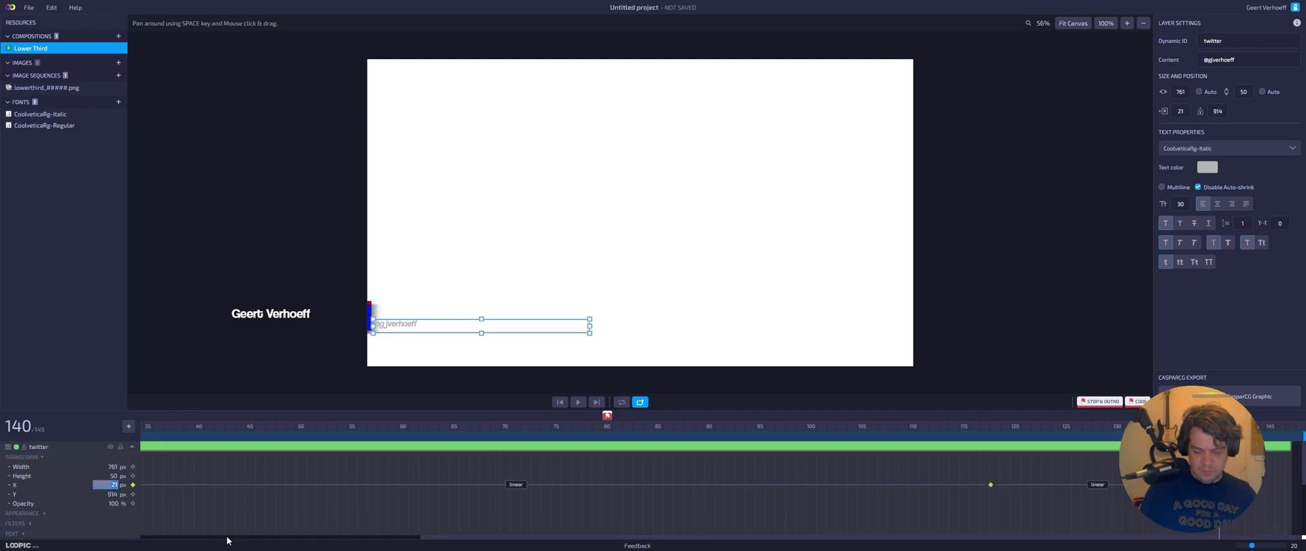
pyautogui.write('-500')
pyautogui.press('Return')
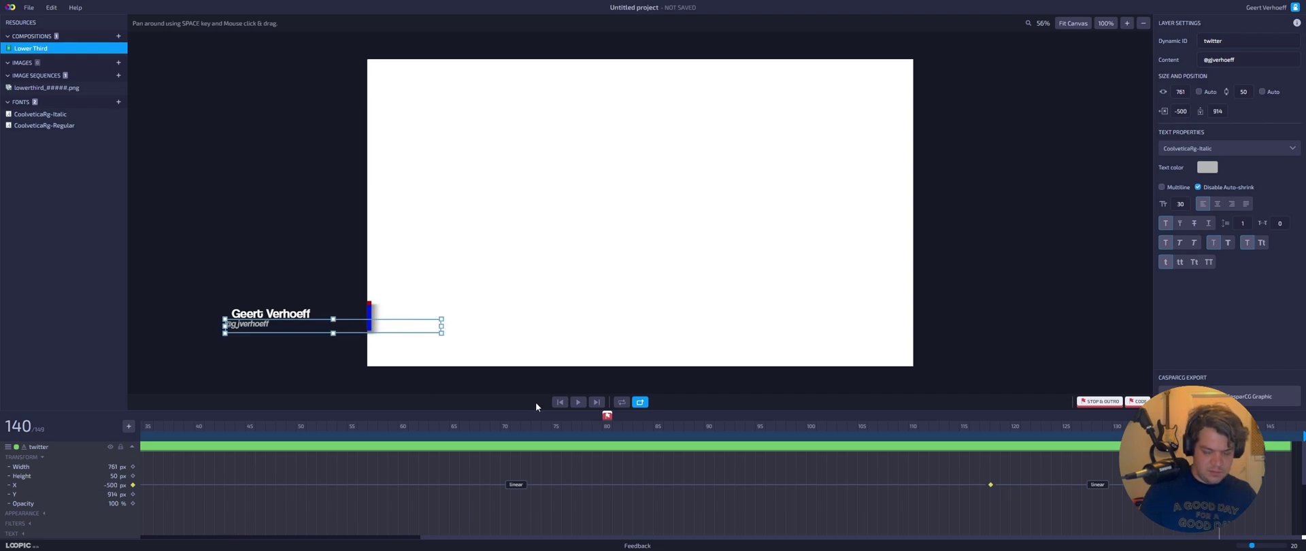
pyautogui.scroll(-2, 1015, 486)
pyautogui.scroll(2, 647, 490)
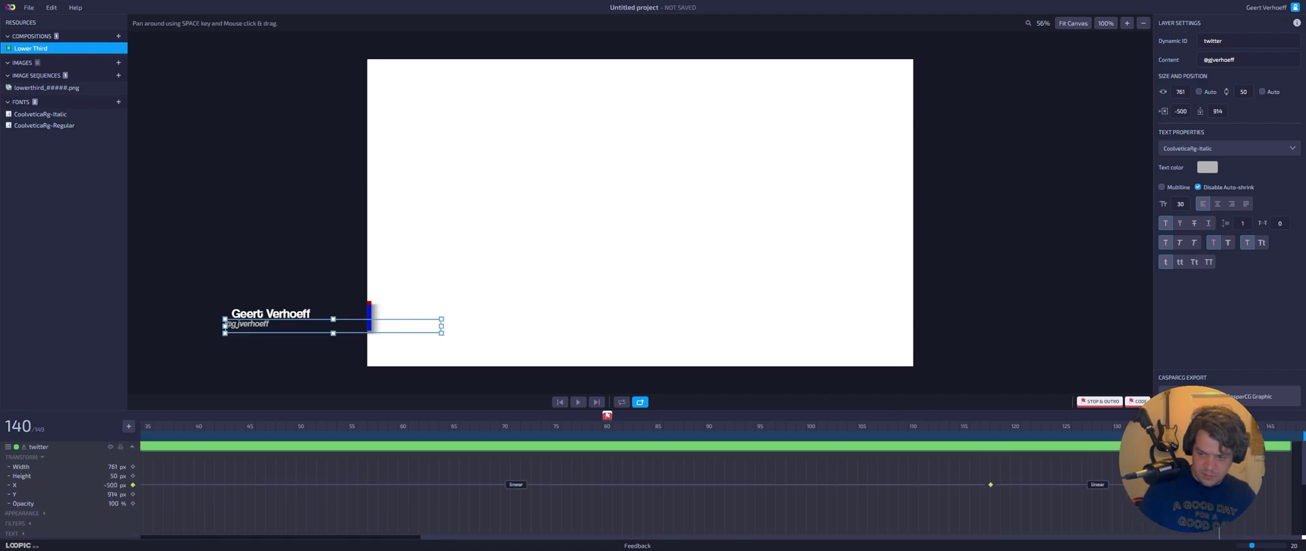
pyautogui.press('Right')
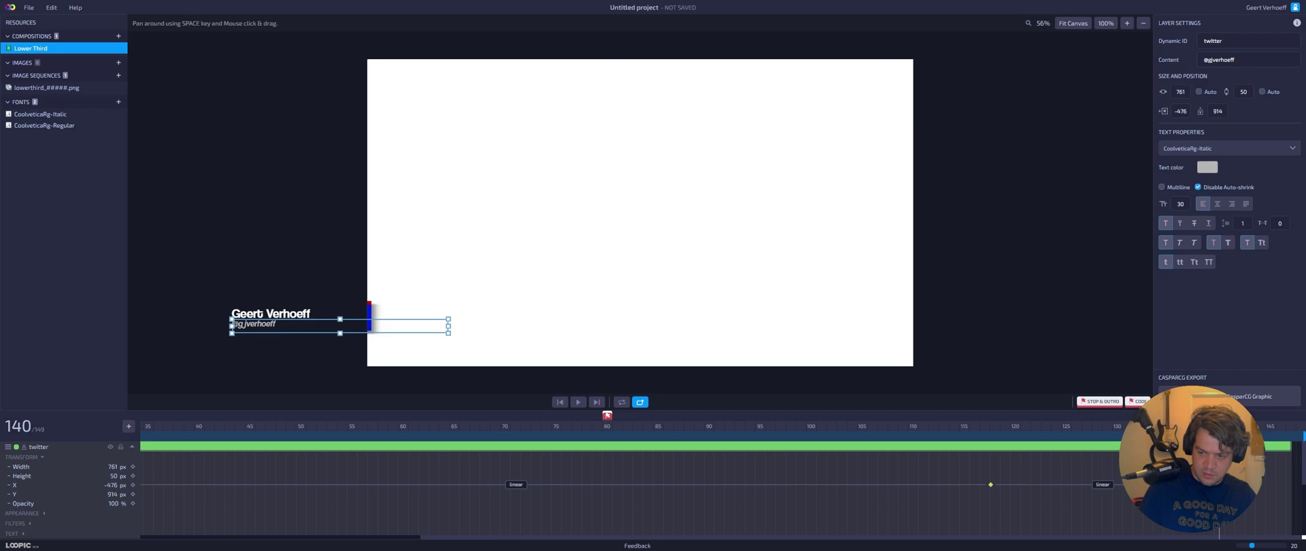
# Apply ease-out to the Twitter handle's and name's exit keyframes
pyautogui.click(1103, 485)
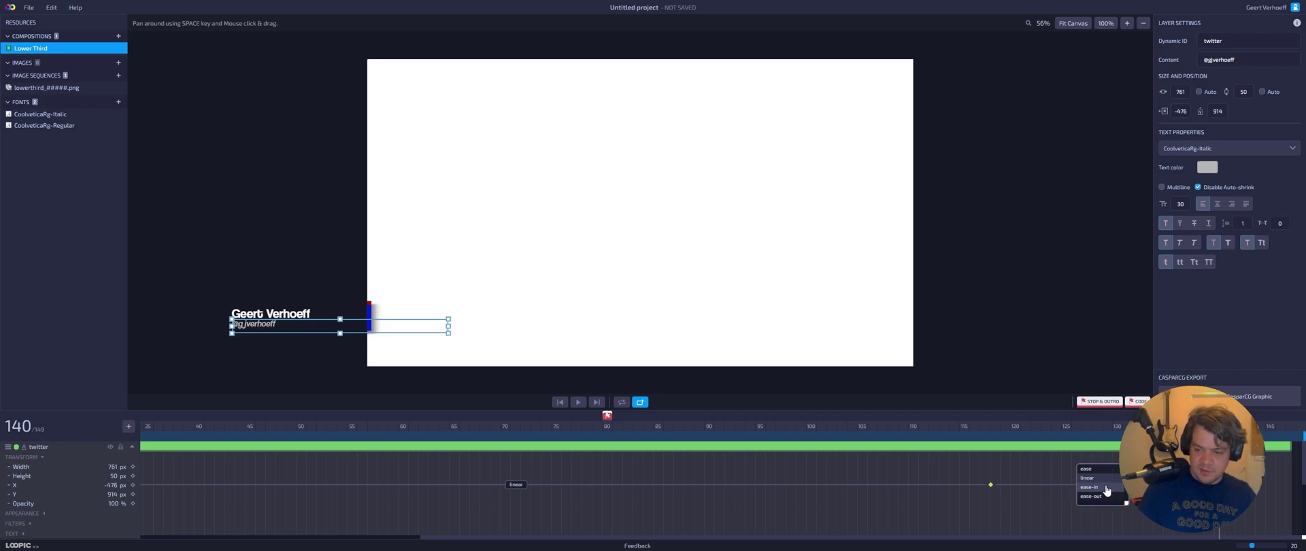
pyautogui.click(1122, 505)
pyautogui.click(1122, 505)
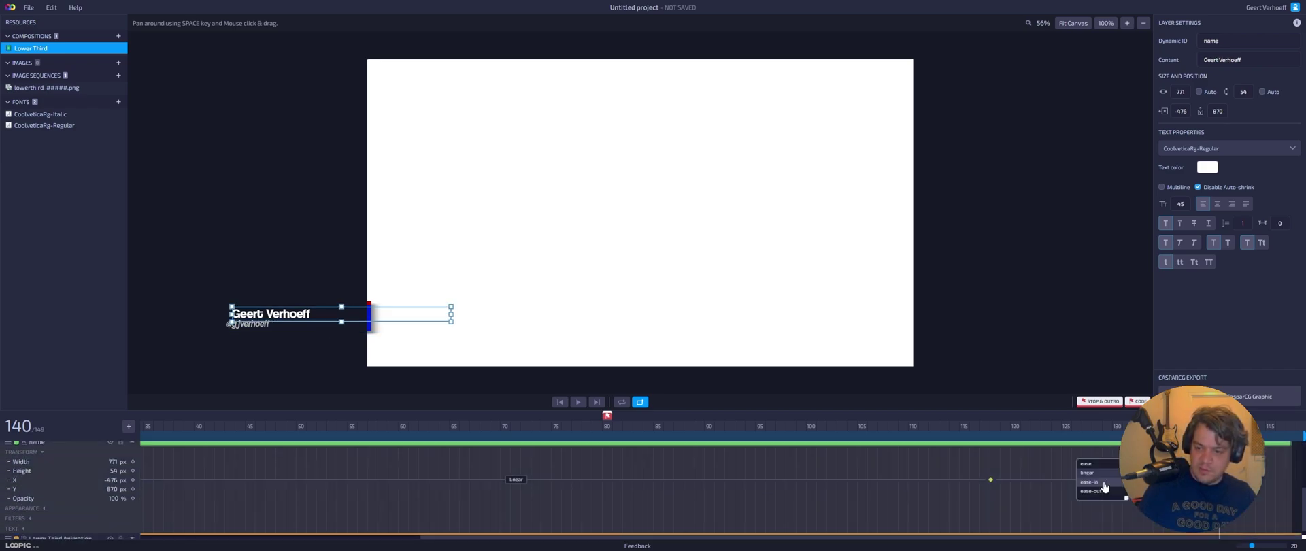
# Zoom the timeline out, rewind to frame 0 and play the full lower-third animation
pyautogui.press('space')
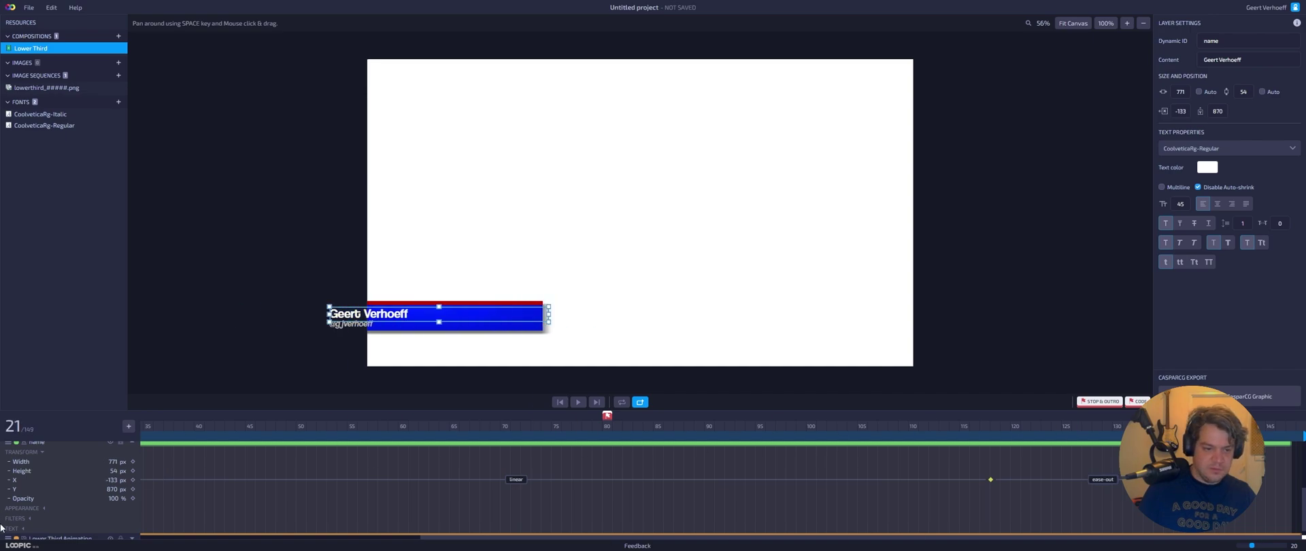
pyautogui.click(245, 277)
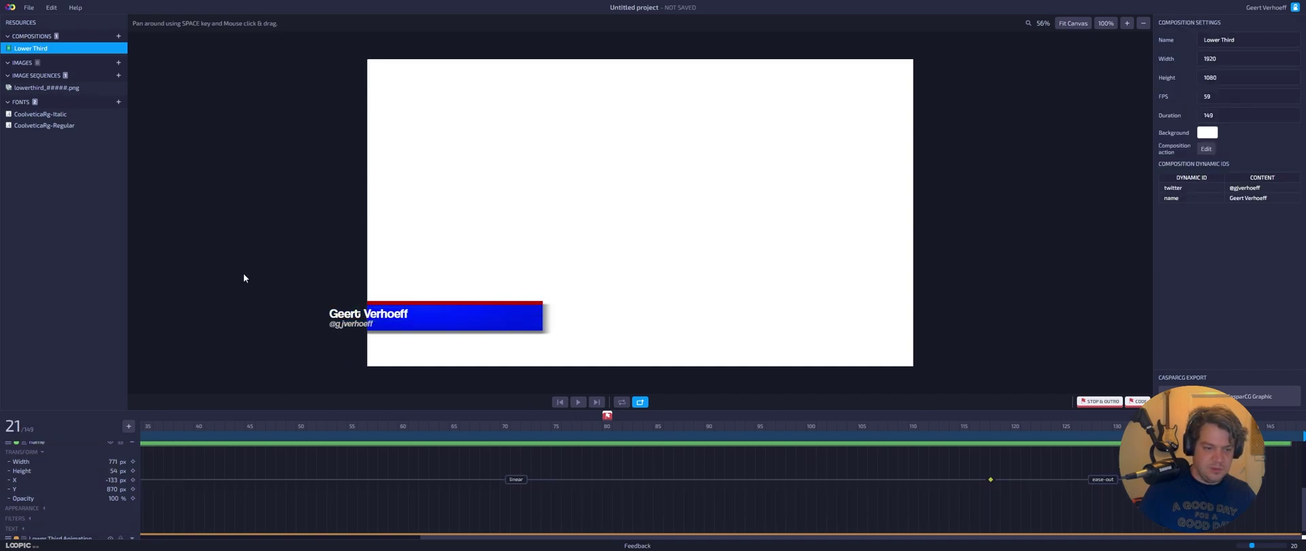
pyautogui.click(560, 402)
pyautogui.click(560, 403)
pyautogui.click(560, 403)
pyautogui.moveTo(198, 427); pyautogui.dragTo(118, 439)
pyautogui.click(188, 425)
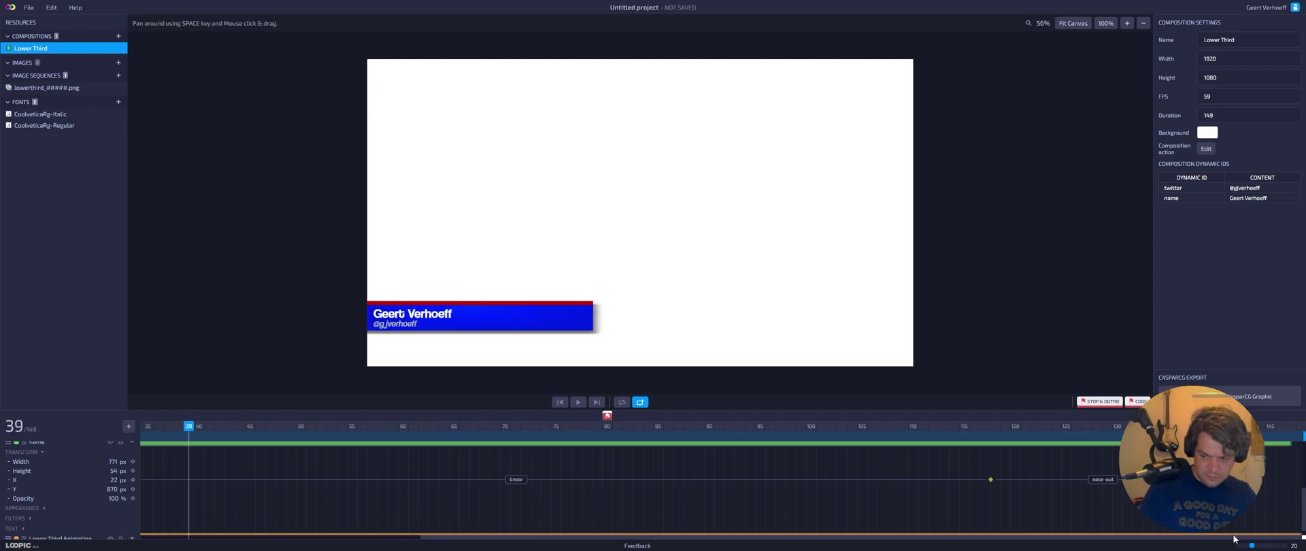
pyautogui.moveTo(1255, 546); pyautogui.dragTo(1215, 550)
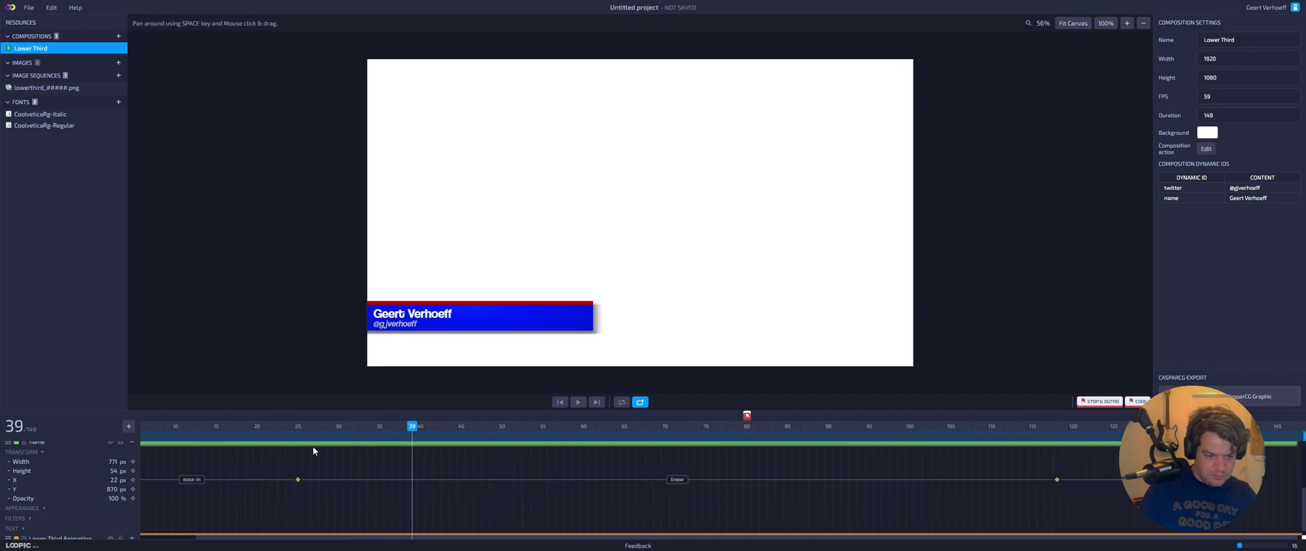
pyautogui.moveTo(408, 426); pyautogui.dragTo(13, 438)
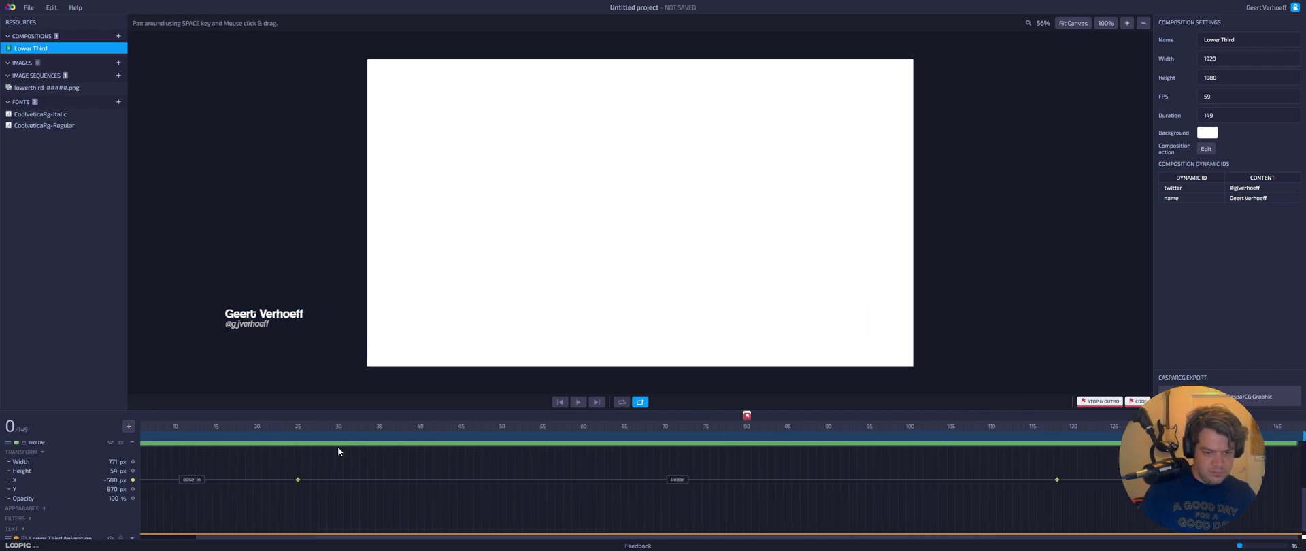
pyautogui.click(578, 403)
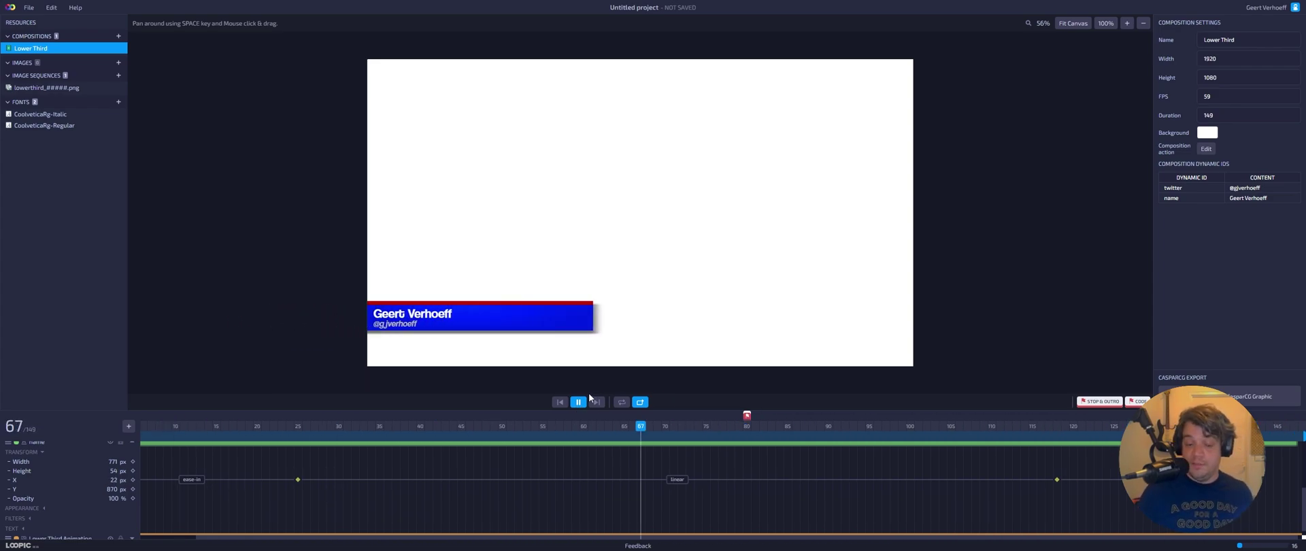
pyautogui.click(583, 406)
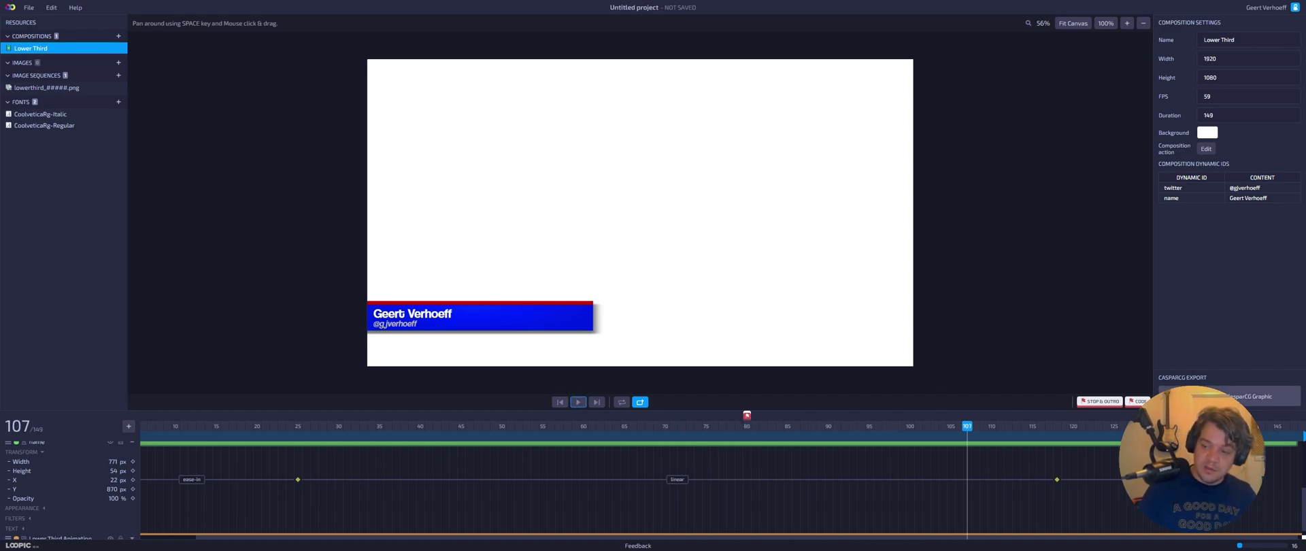
# Export the Lower Third into the CasparCG Templates folder, granting the browser folder access
pyautogui.click(1224, 396)
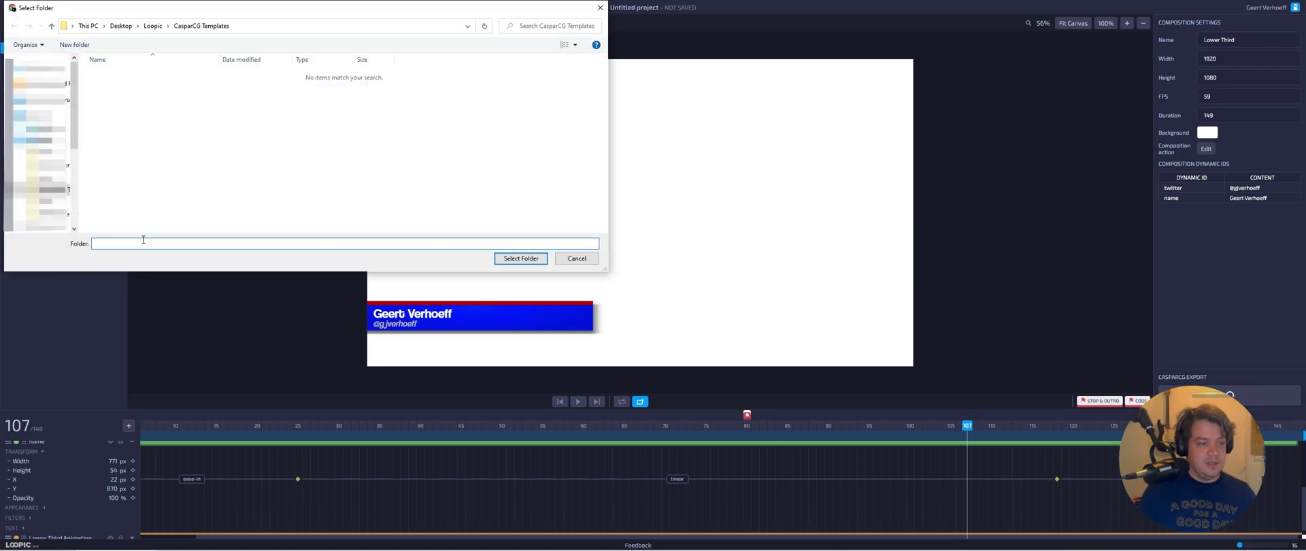
pyautogui.click(532, 265)
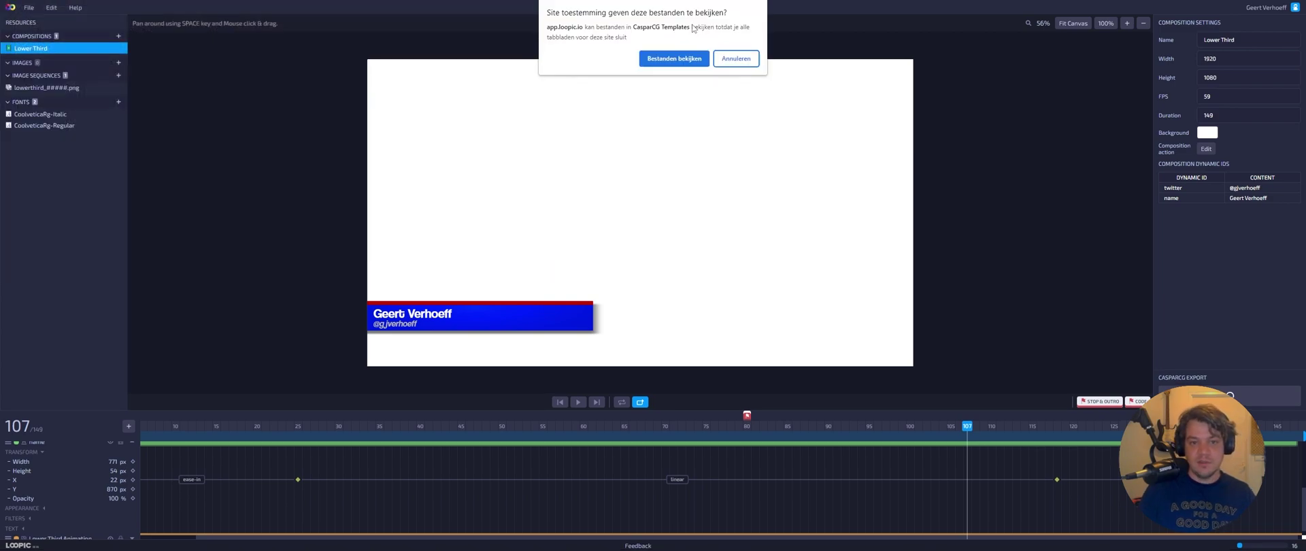
pyautogui.click(692, 62)
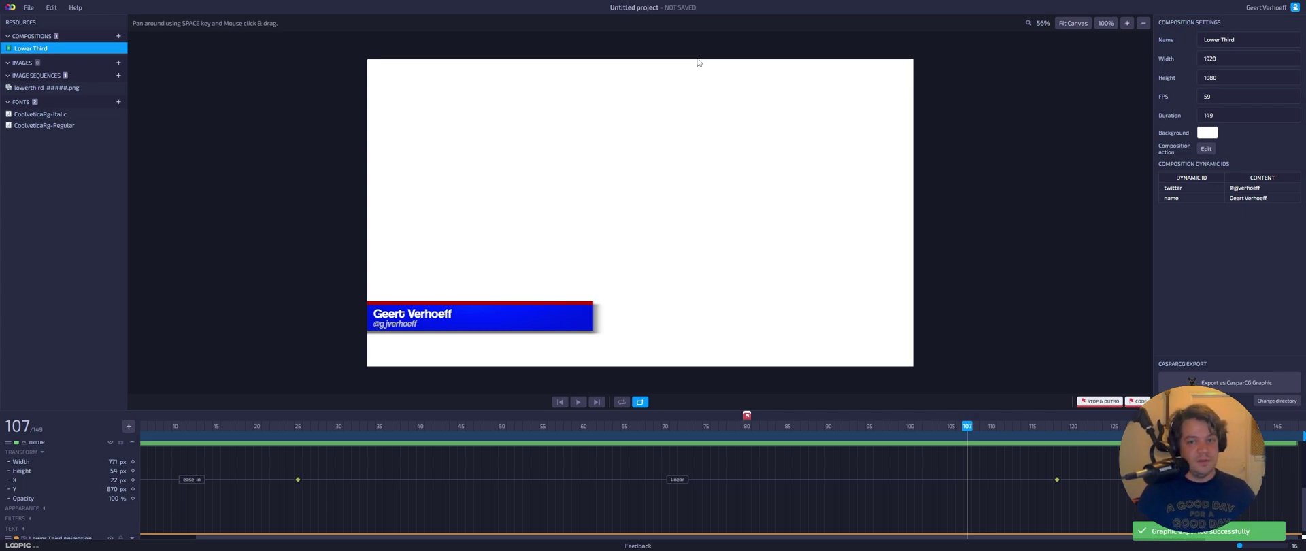
pyautogui.press('super+d')
# Open the exported Lower Third file in Notepad, scroll through its code, and close it
pyautogui.doubleClick(19, 17)
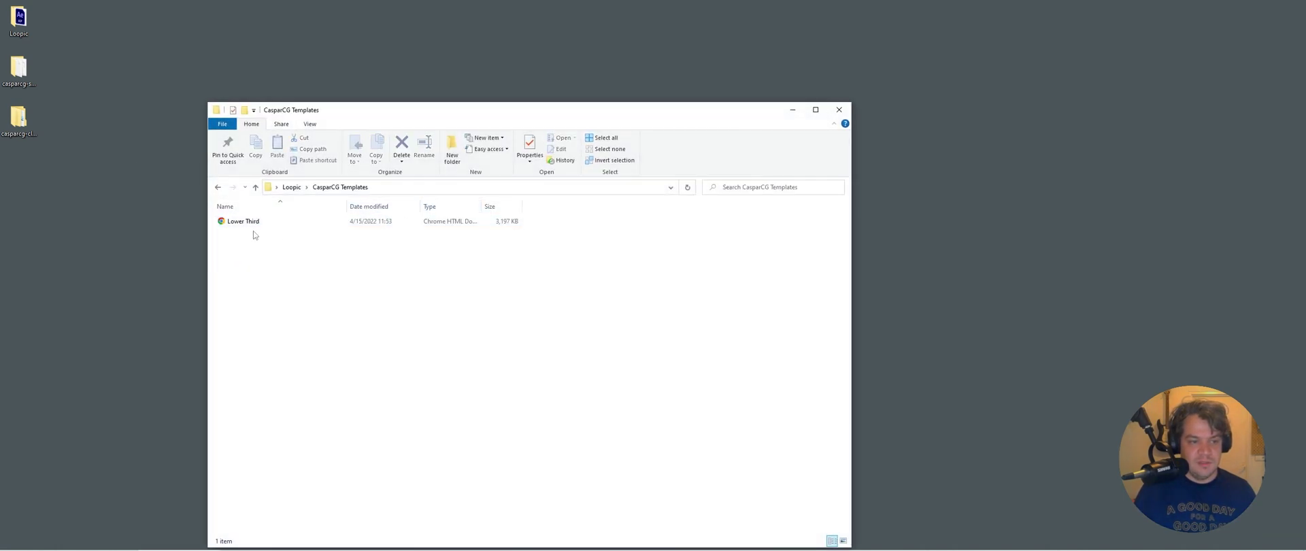
pyautogui.rightClick(243, 224)
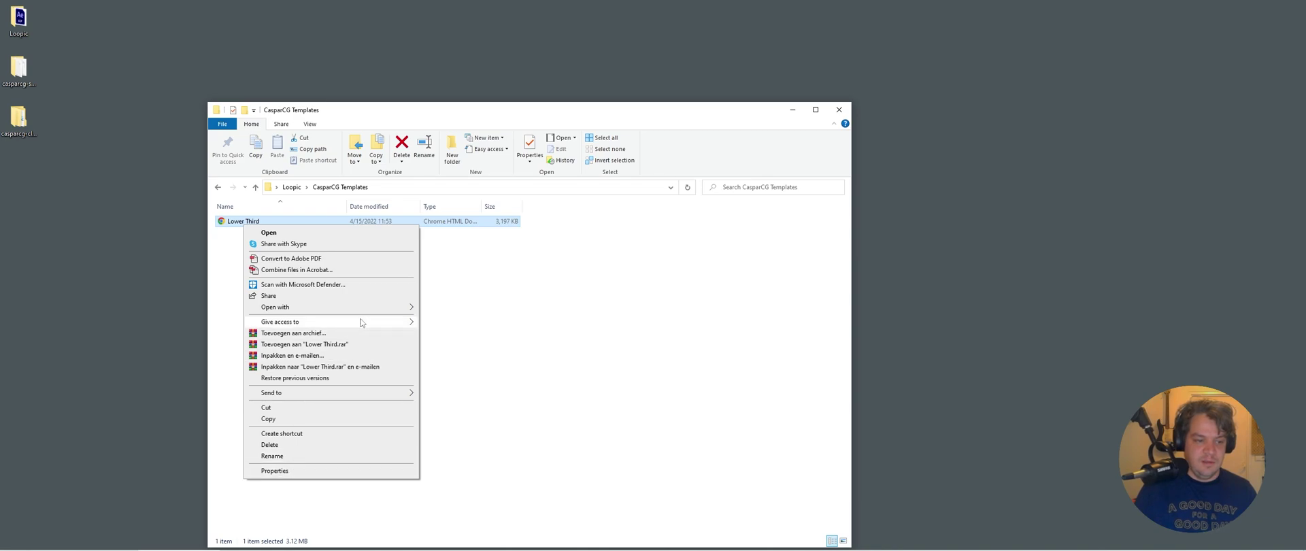
pyautogui.moveTo(299, 306)
pyautogui.click(476, 355)
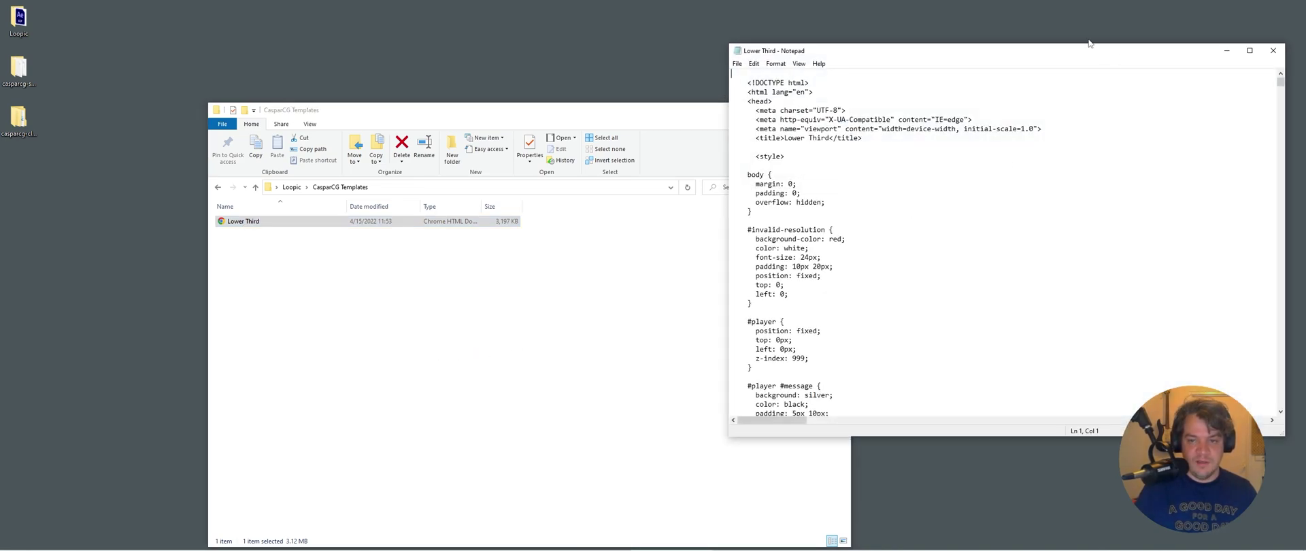
pyautogui.moveTo(1040, 52); pyautogui.dragTo(727, 61)
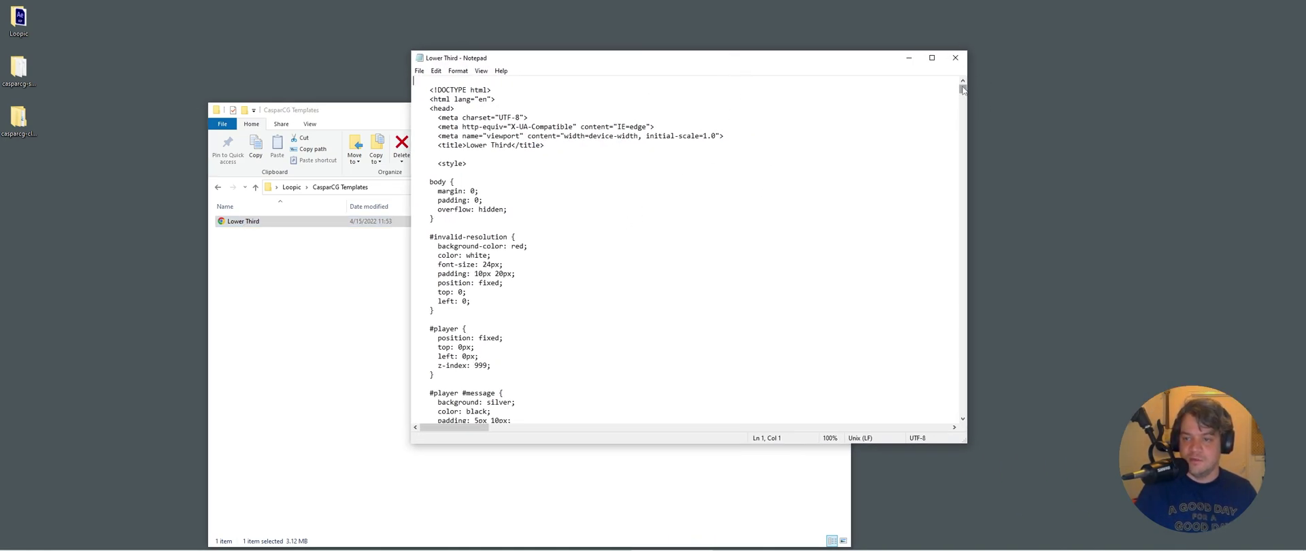
pyautogui.moveTo(963, 90); pyautogui.dragTo(963, 407)
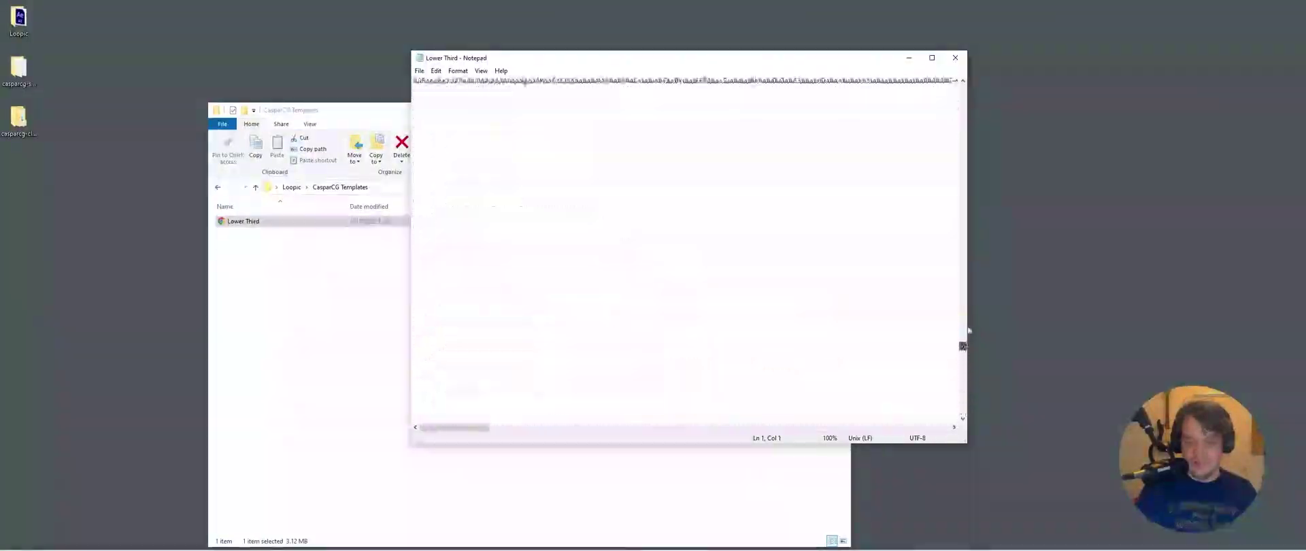
pyautogui.moveTo(969, 325); pyautogui.dragTo(964, 87)
pyautogui.click(955, 58)
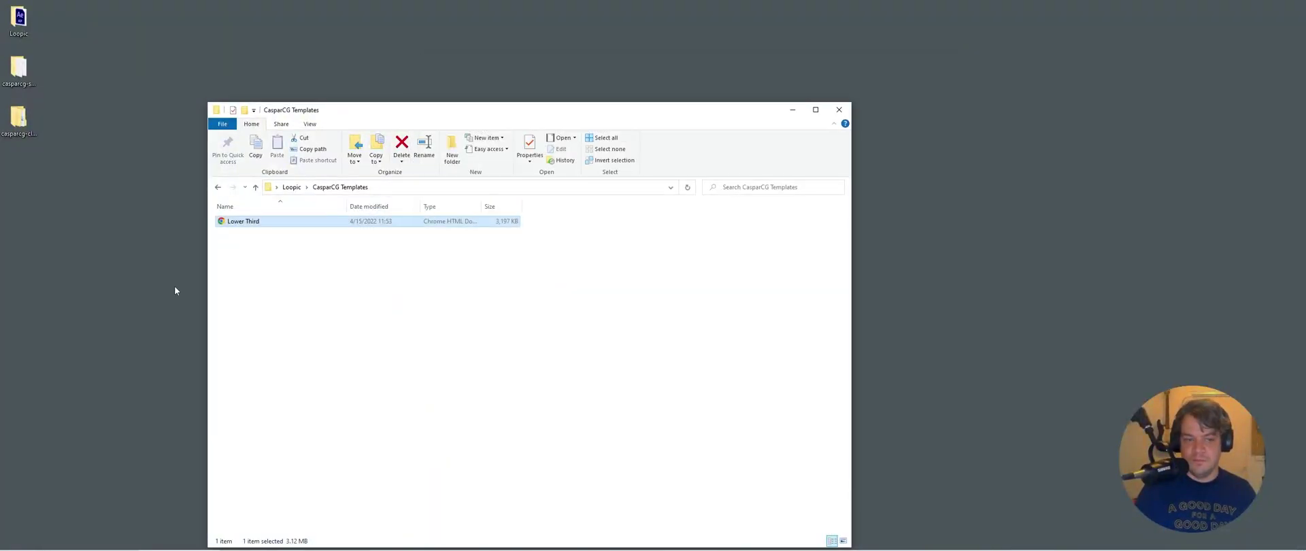
# Confirm Lower Third sits in casparcg-server's template subfolder, then return to the server folder
pyautogui.click(839, 109)
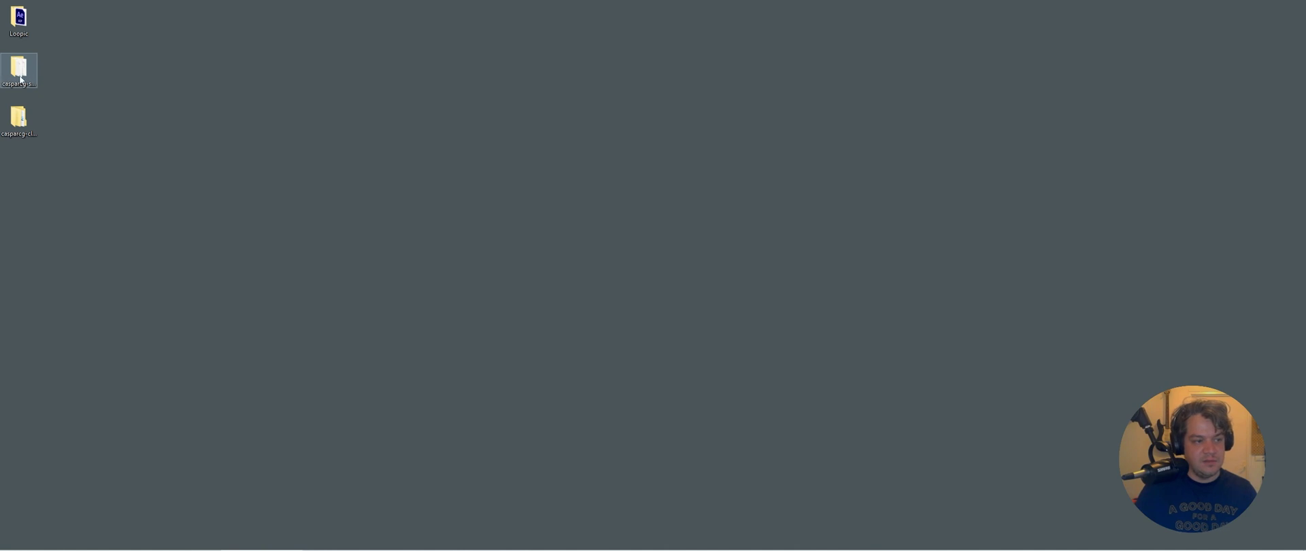
pyautogui.doubleClick(21, 80)
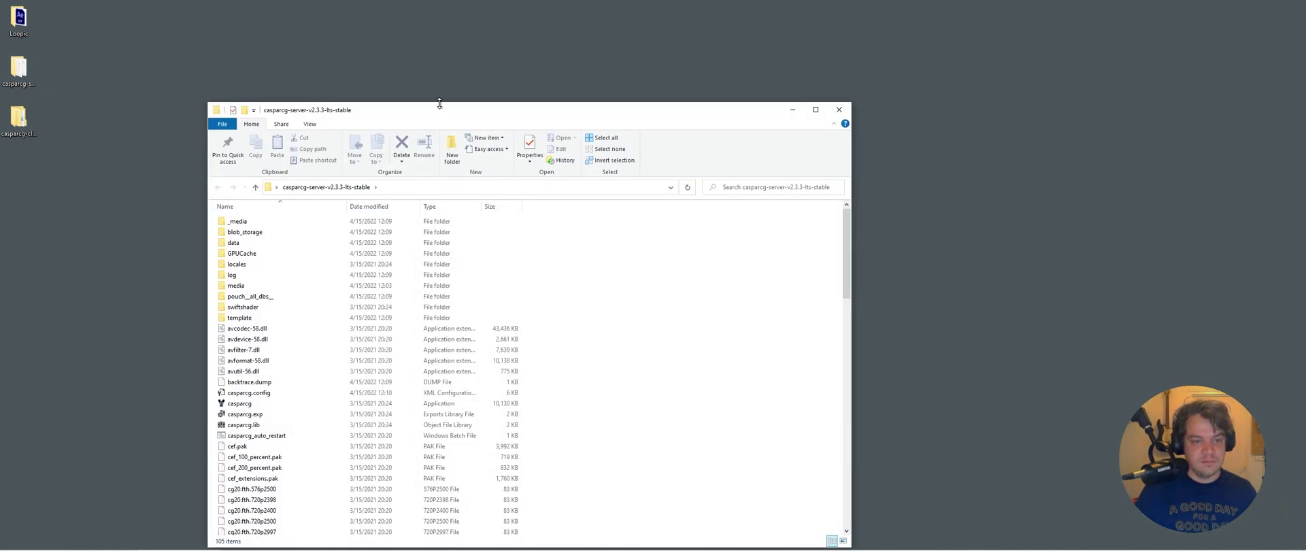
pyautogui.moveTo(439, 103); pyautogui.dragTo(595, 38)
pyautogui.doubleClick(365, 245)
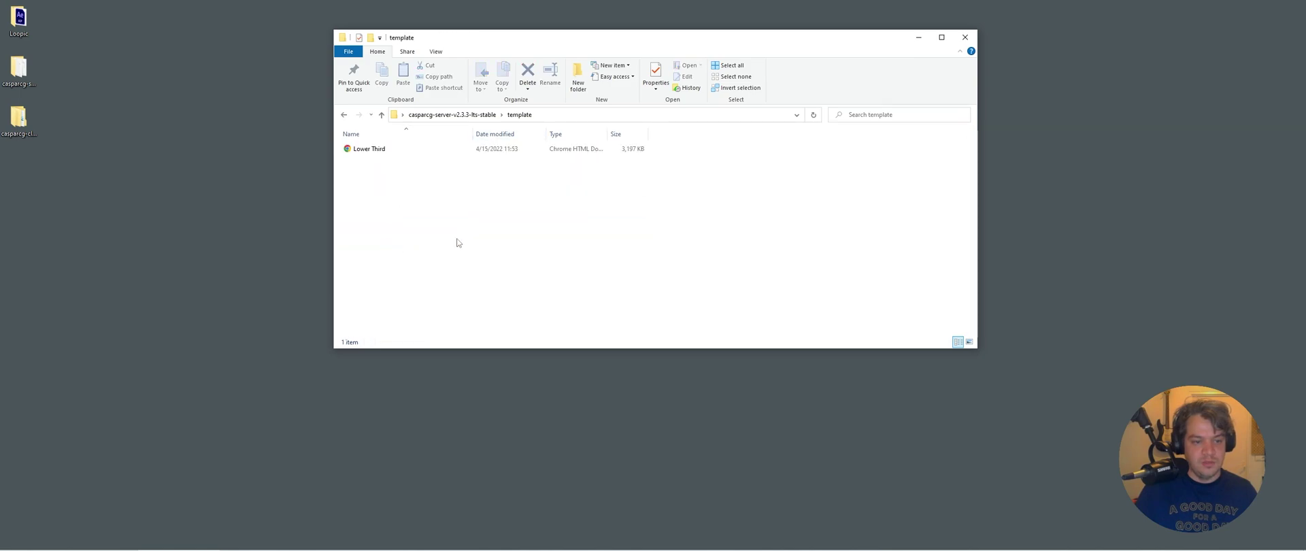
pyautogui.click(361, 151)
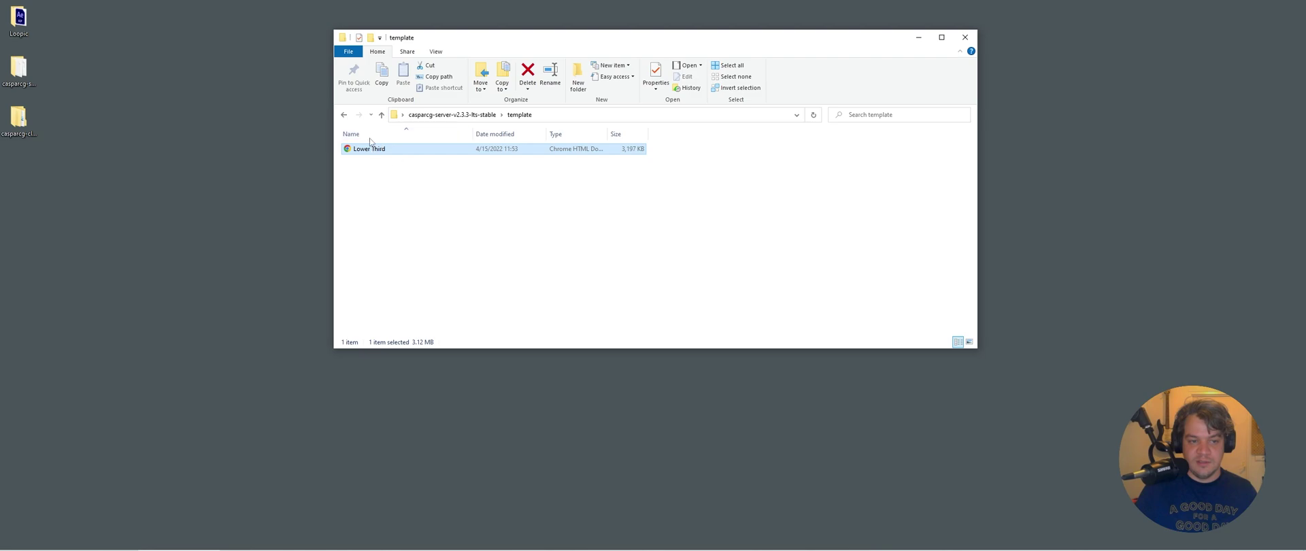
pyautogui.hotkey('alt', 'Up')
pyautogui.scroll(-3, 385, 238)
# Open casparcg.config in Notepad and change the video mode from 720p5000 to 1080p5994
pyautogui.rightClick(386, 236)
pyautogui.moveTo(495, 289)
pyautogui.click(599, 304)
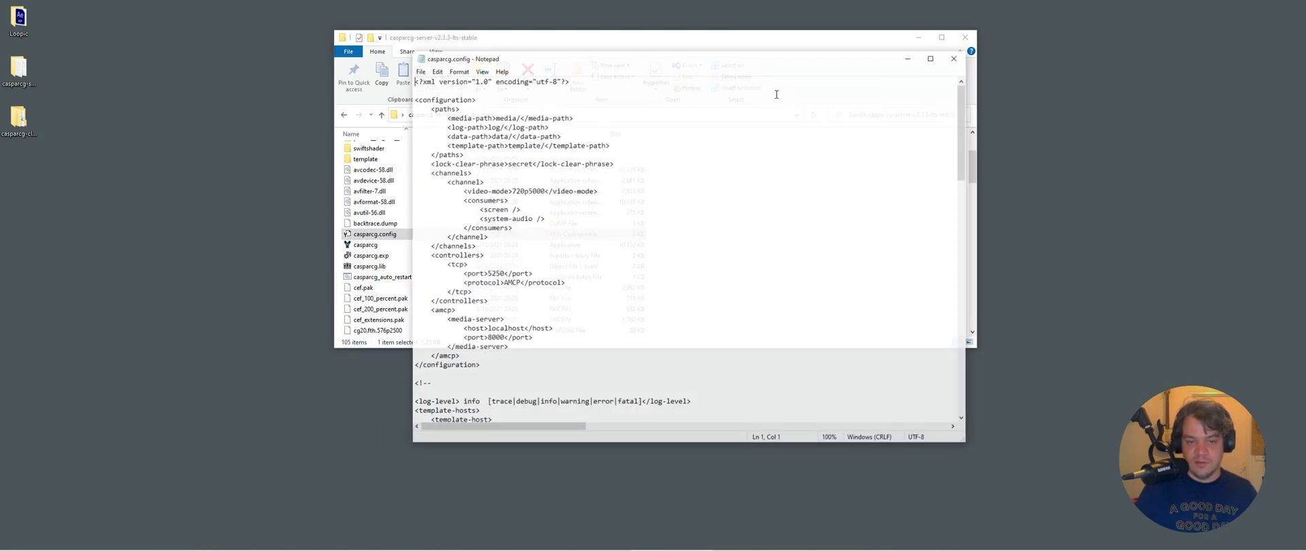
pyautogui.moveTo(447, 145); pyautogui.dragTo(610, 145)
pyautogui.moveTo(511, 192); pyautogui.dragTo(545, 191)
pyautogui.write('1080')
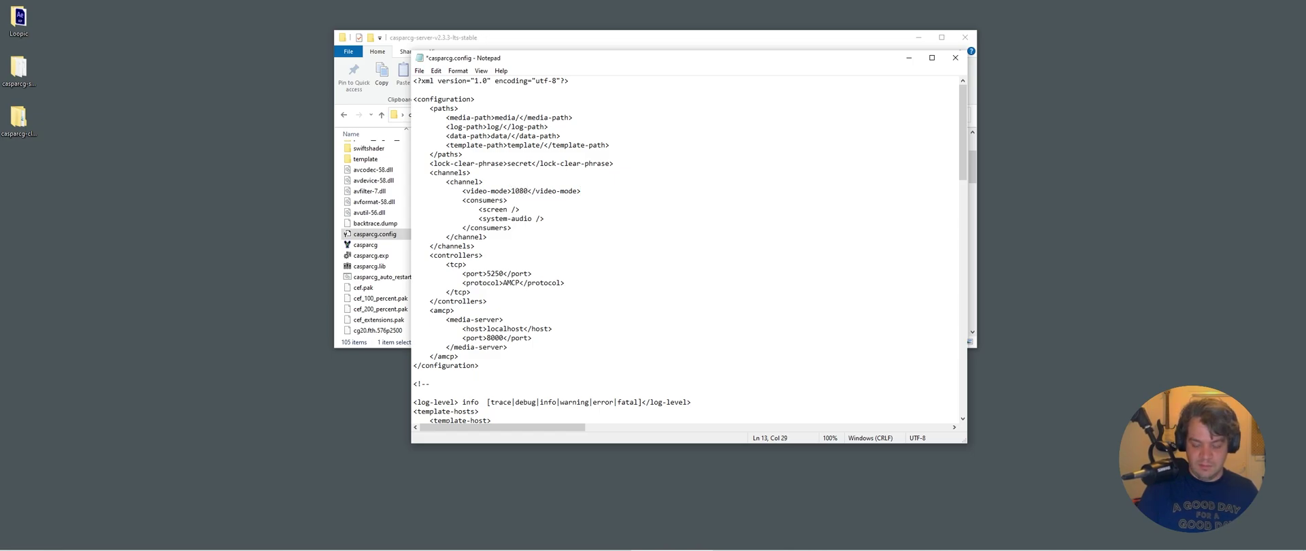
pyautogui.write('p599')
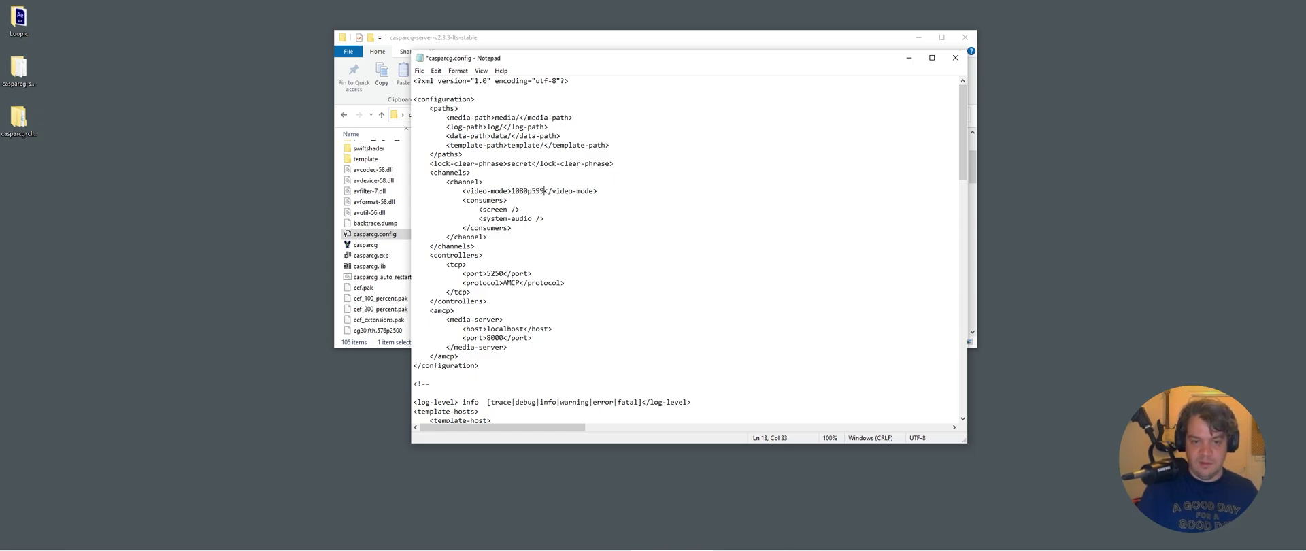
pyautogui.write('4')
# Review the TCP controller and consumer settings, then save and close the config
pyautogui.click(607, 265)
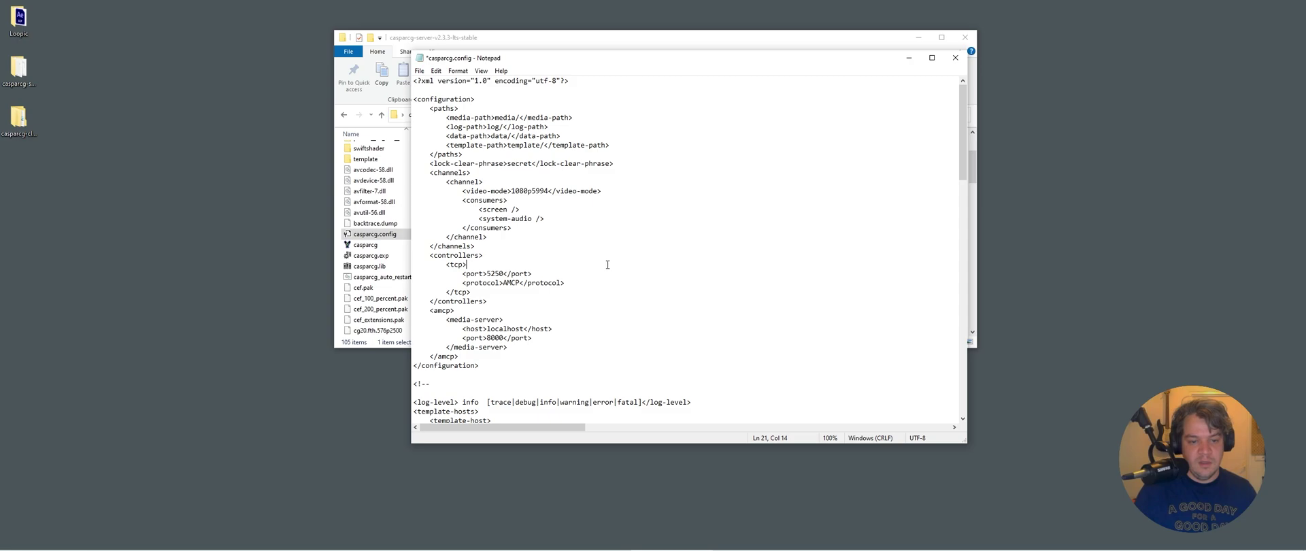
pyautogui.moveTo(489, 213); pyautogui.dragTo(542, 242)
pyautogui.click(542, 242)
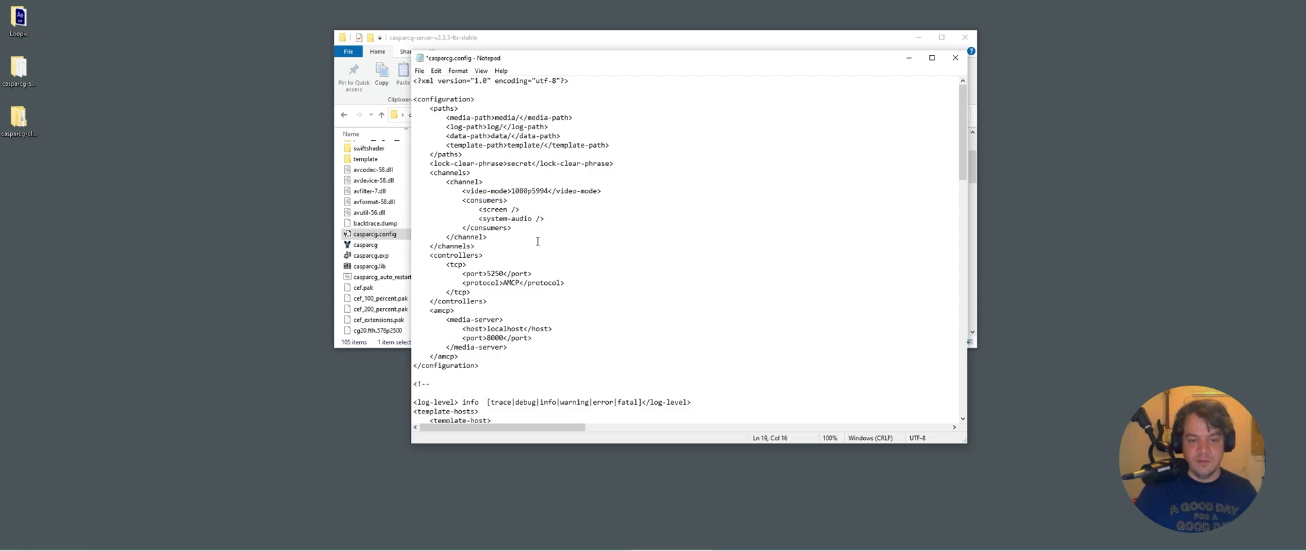
pyautogui.hotkey('ctrl', 's')
pyautogui.hotkey('ctrl', 'a')
pyautogui.click(885, 401)
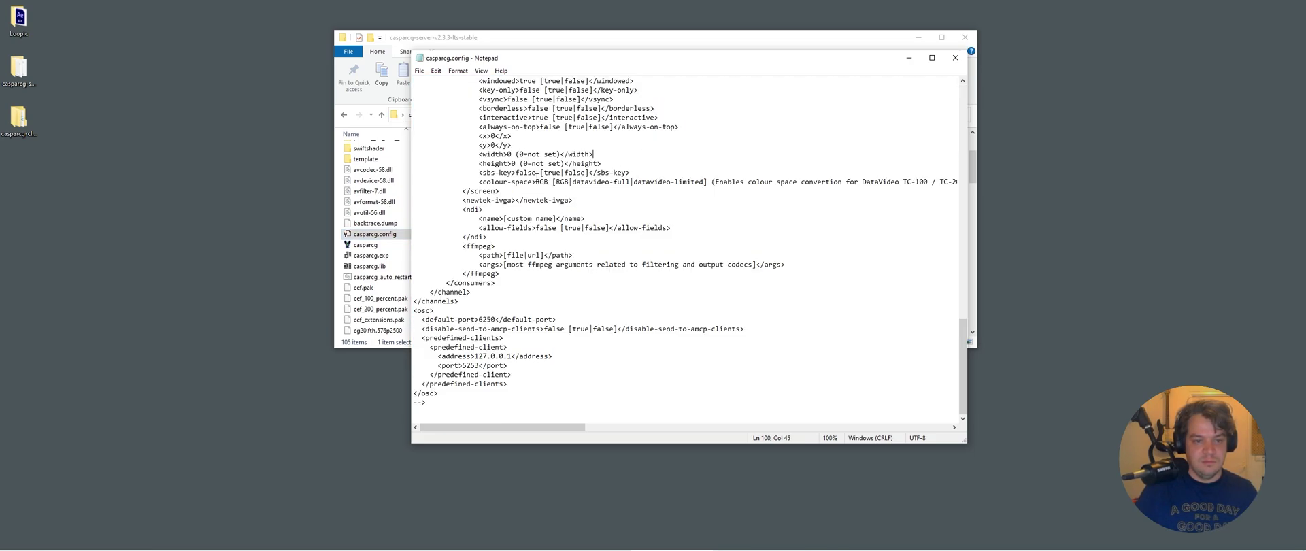
pyautogui.click(955, 58)
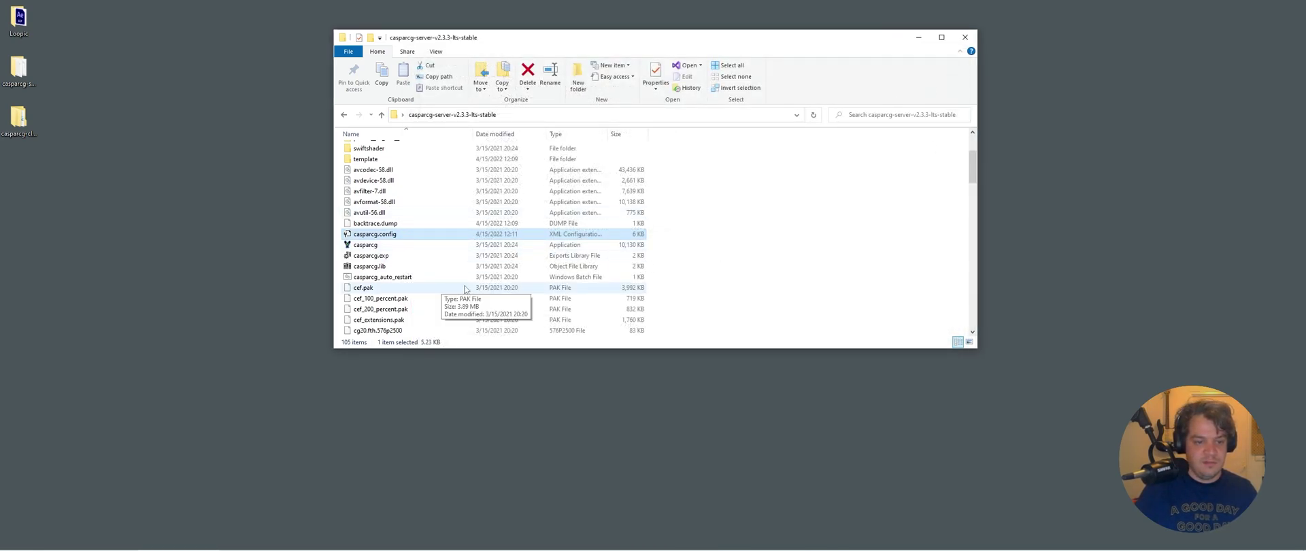
pyautogui.scroll(-11, 381, 233)
pyautogui.scroll(-4, 374, 232)
# Launch scanner.exe and then casparcg.exe to start the CasparCG server
pyautogui.doubleClick(417, 330)
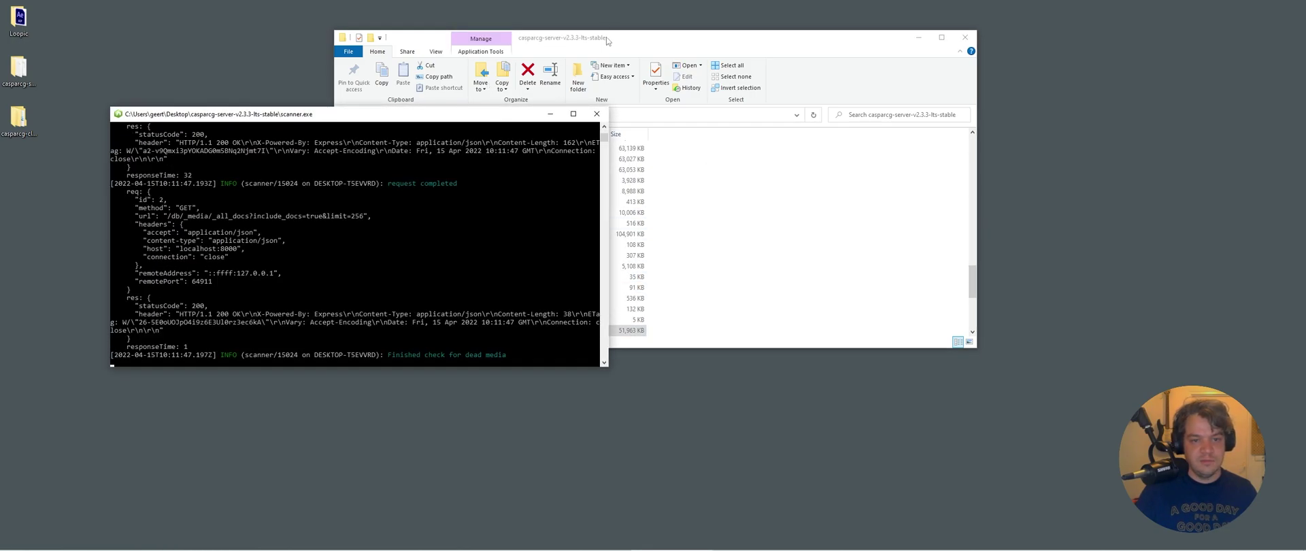
pyautogui.click(463, 95)
pyautogui.scroll(15, 435, 258)
pyautogui.scroll(4, 435, 259)
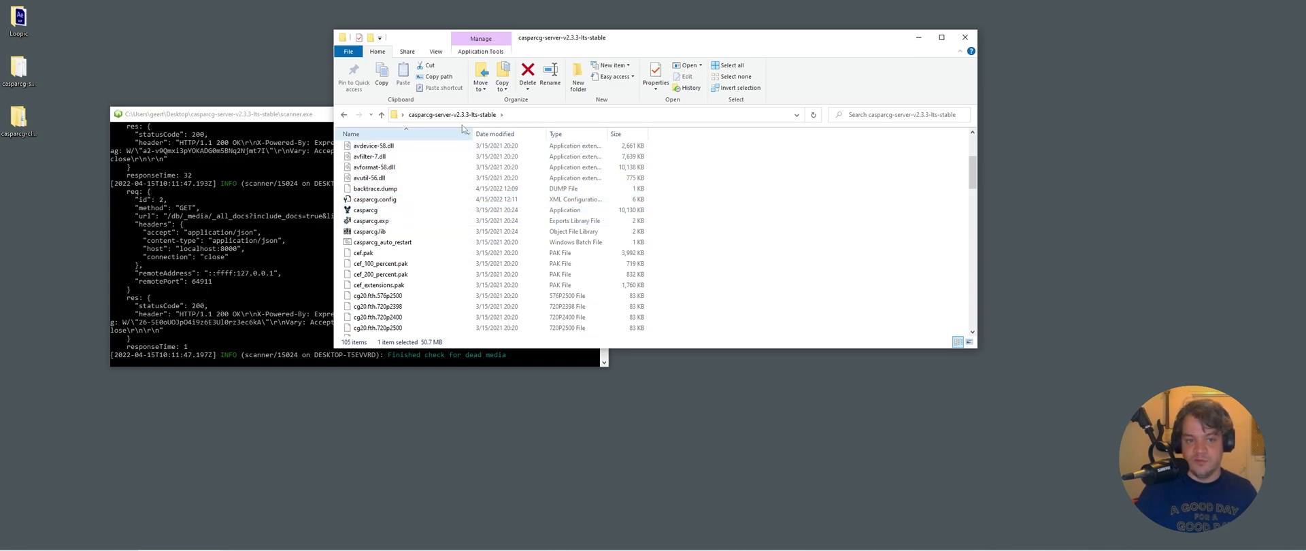
pyautogui.click(373, 212)
pyautogui.doubleClick(373, 212)
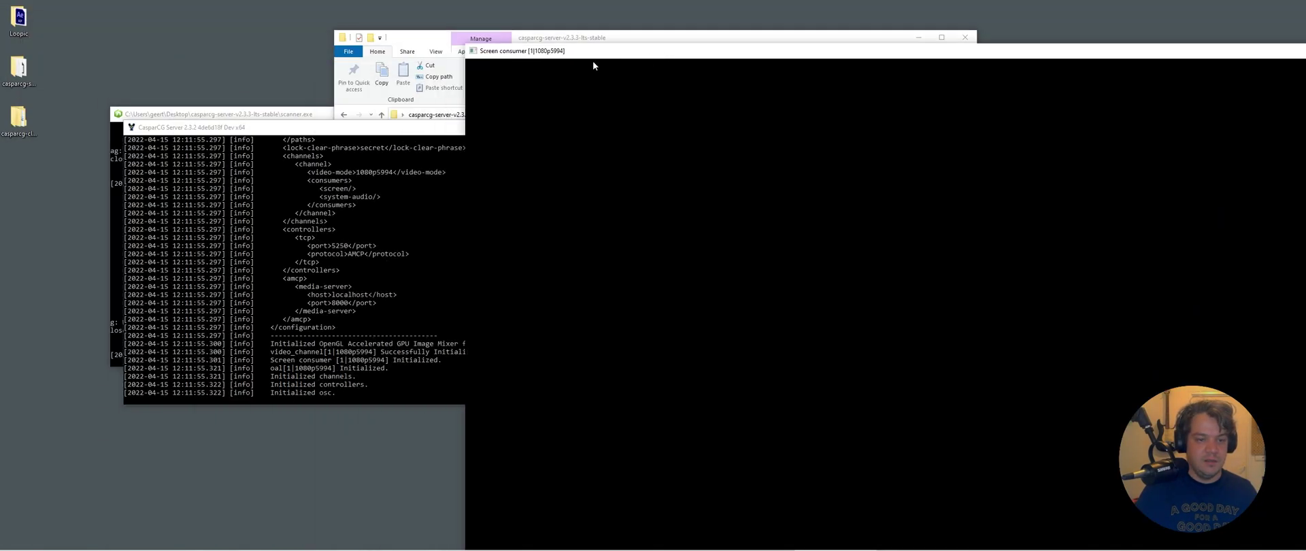
# Move and narrow the 1080p5994 screen output window into the top right corner
pyautogui.moveTo(593, 59); pyautogui.dragTo(894, 20)
pyautogui.moveTo(734, 96); pyautogui.dragTo(867, 97)
pyautogui.moveTo(1076, 19); pyautogui.dragTo(1085, 18)
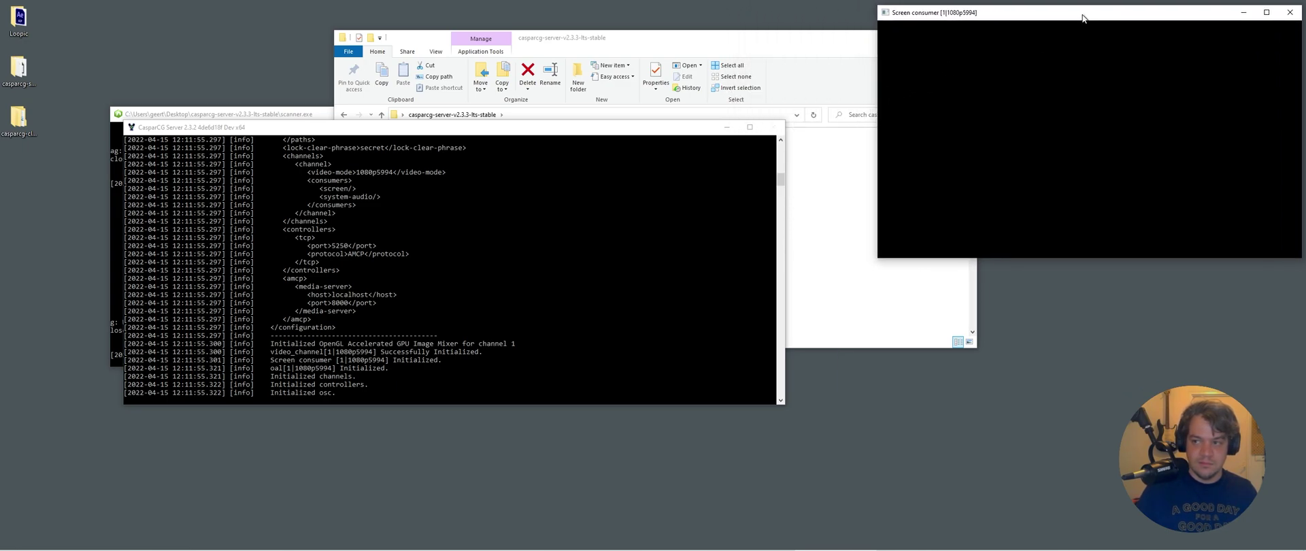
# Launch CasparCG Client from the casparcg-client folder and arrange the server and client windows
pyautogui.doubleClick(19, 119)
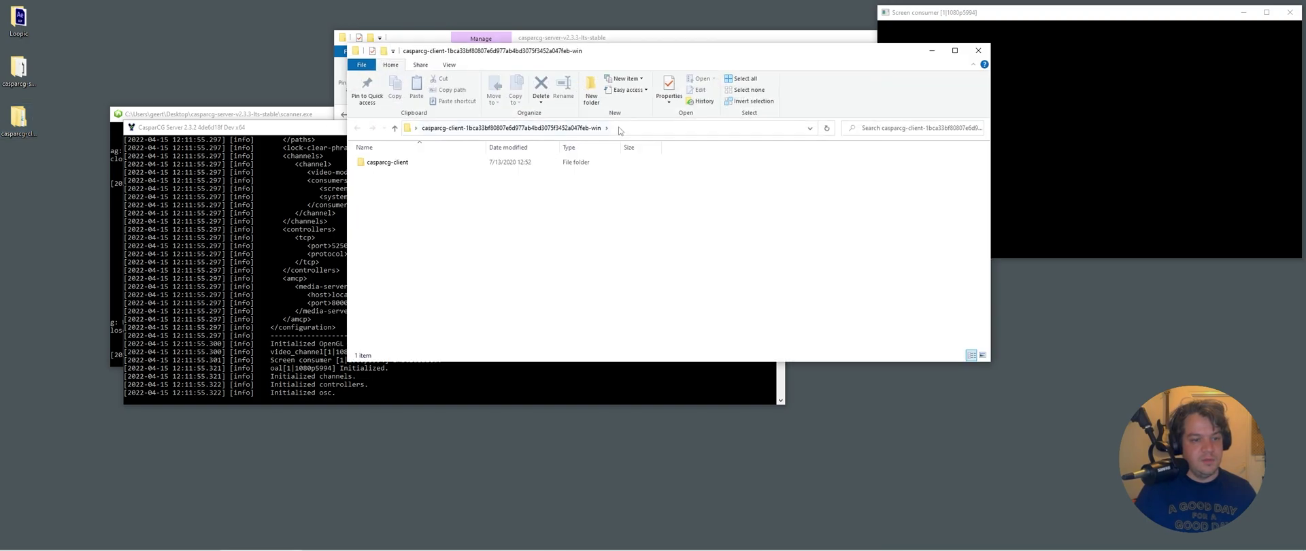
pyautogui.doubleClick(394, 167)
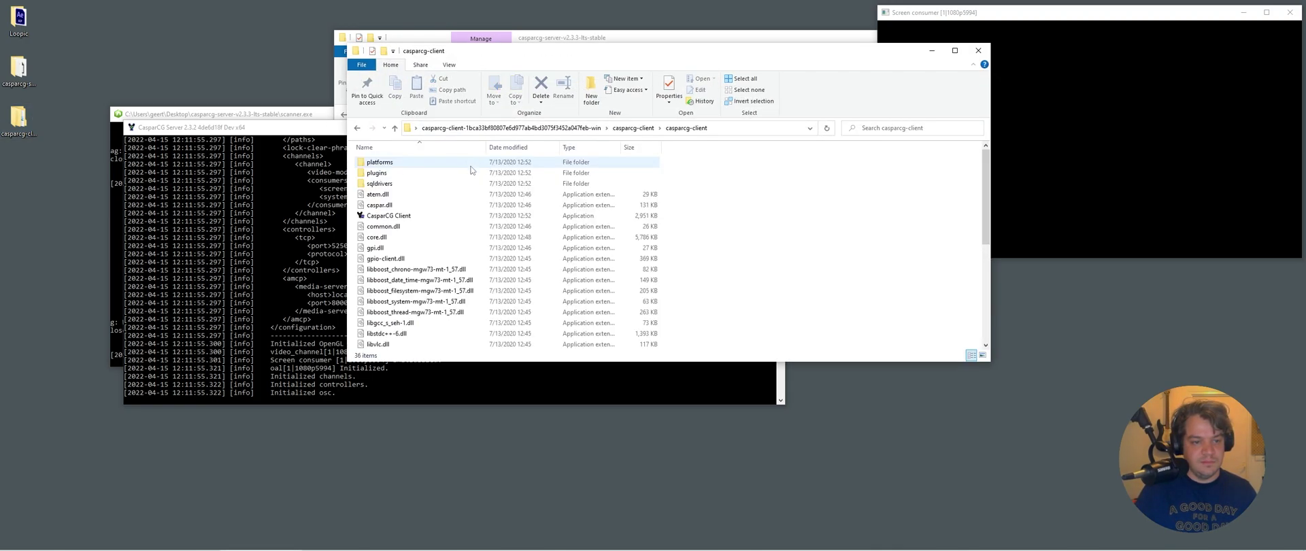
pyautogui.doubleClick(442, 214)
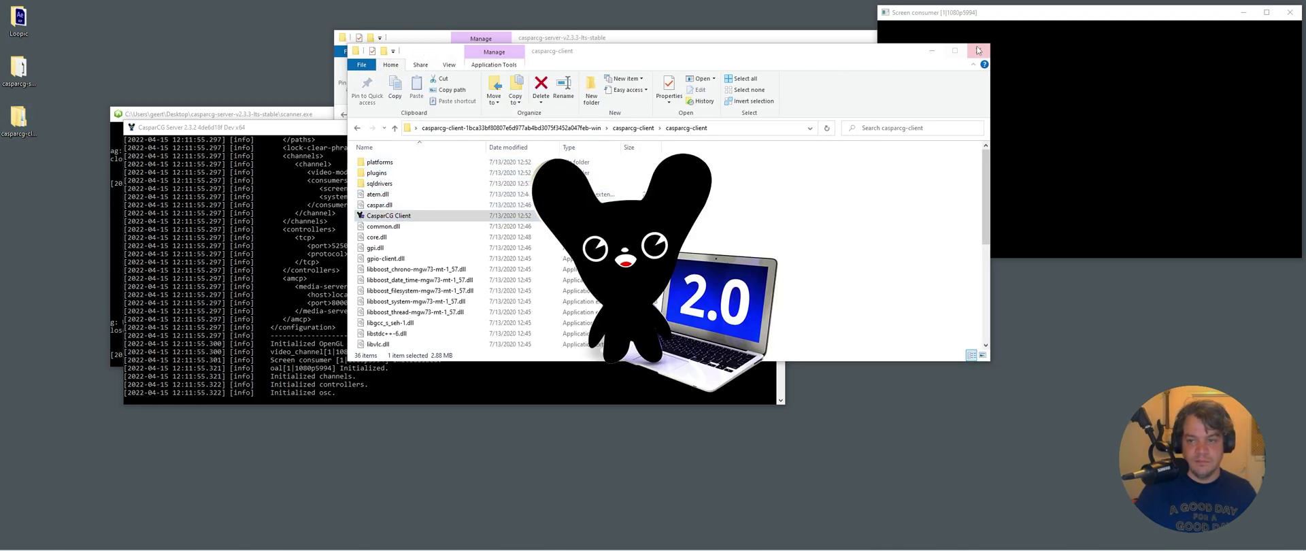
pyautogui.hotkey('alt', 'F4')
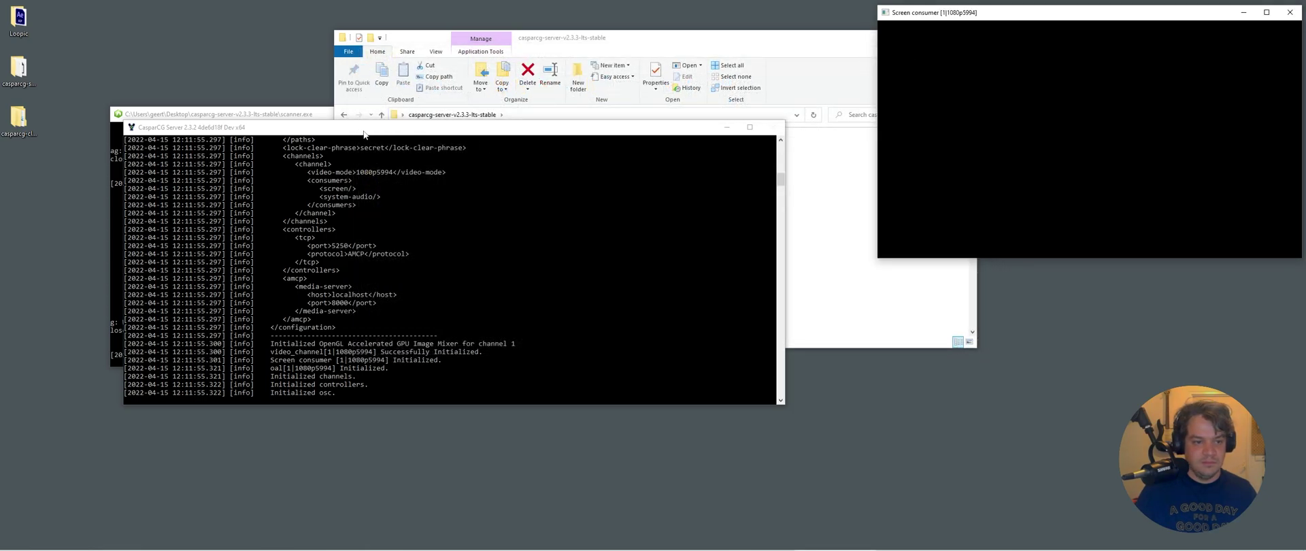
pyautogui.moveTo(364, 132); pyautogui.dragTo(275, 73)
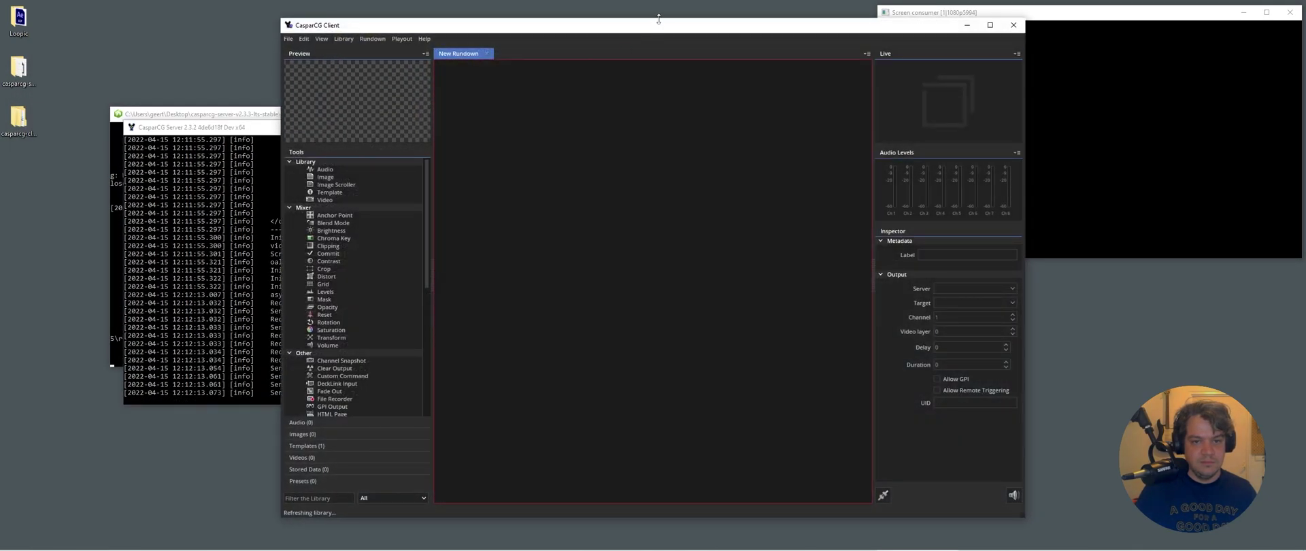
pyautogui.moveTo(677, 26); pyautogui.dragTo(481, 18)
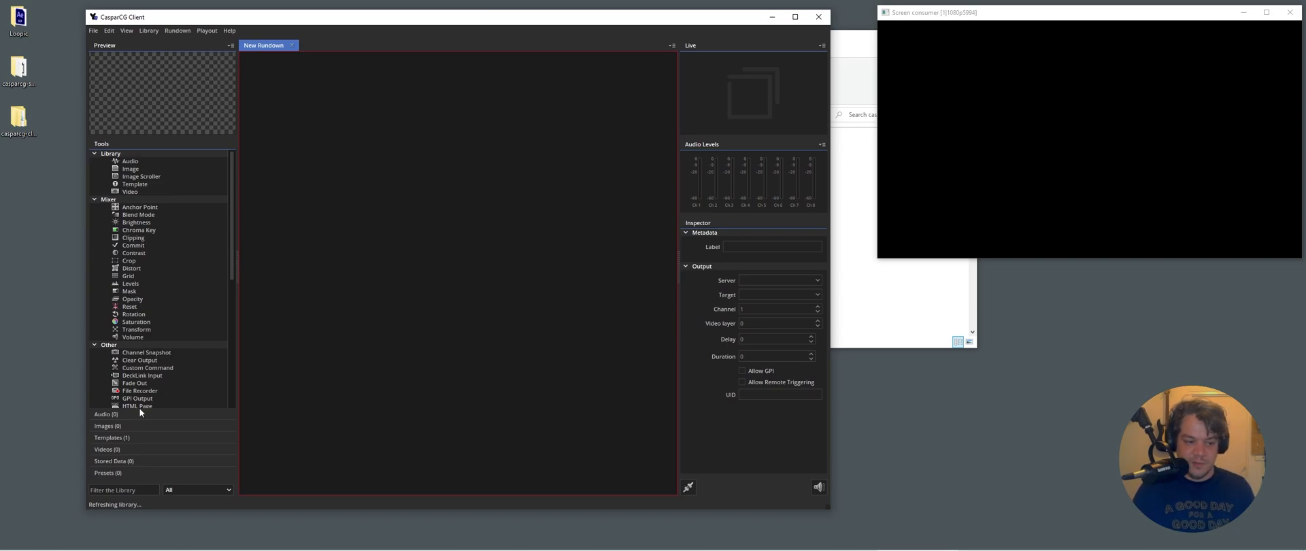
# Drag the LOWER THIRD template from the library into the New Rundown
pyautogui.click(113, 434)
pyautogui.moveTo(104, 187); pyautogui.dragTo(472, 184)
pyautogui.moveTo(463, 132); pyautogui.dragTo(411, 122)
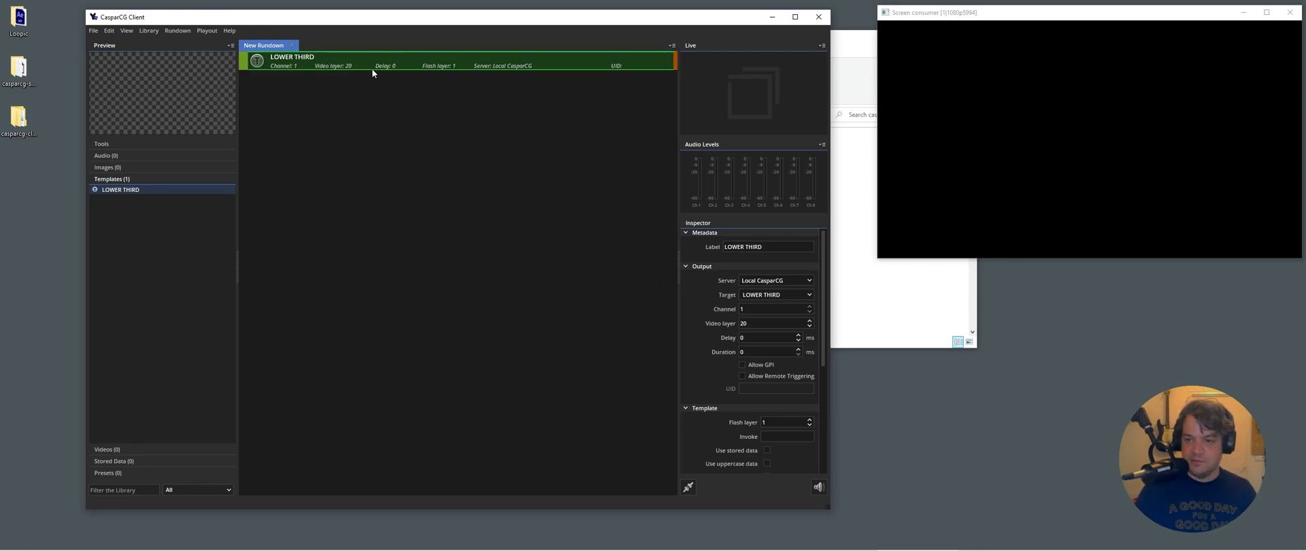
# Play the LOWER THIRD item three times to watch the default name graphic animate on the output
pyautogui.press('F2')
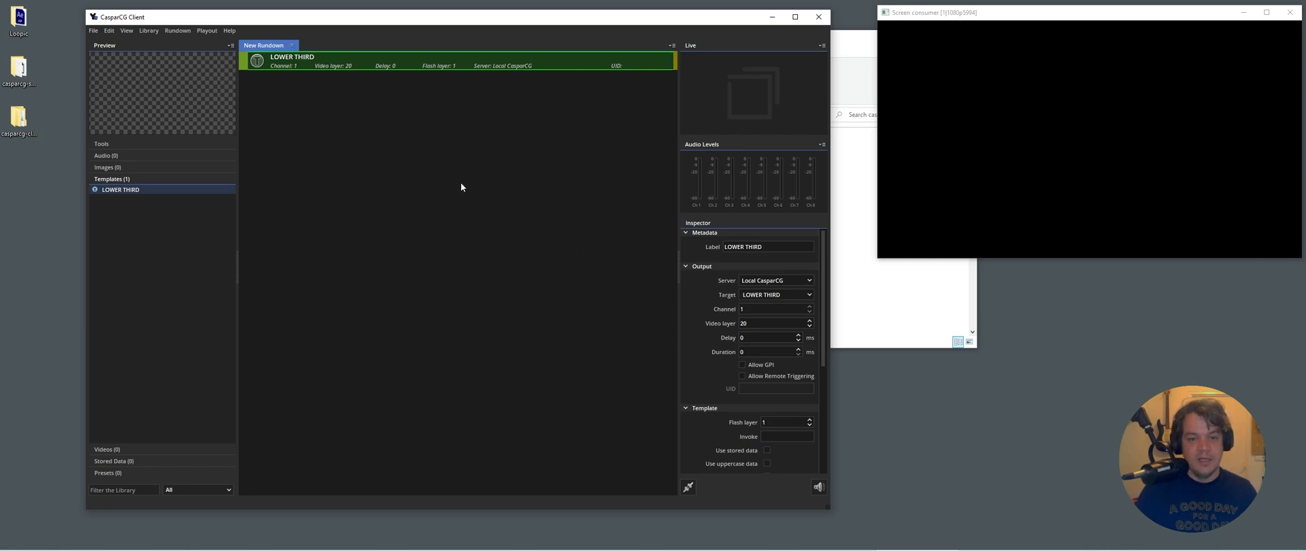
pyautogui.press('F2')
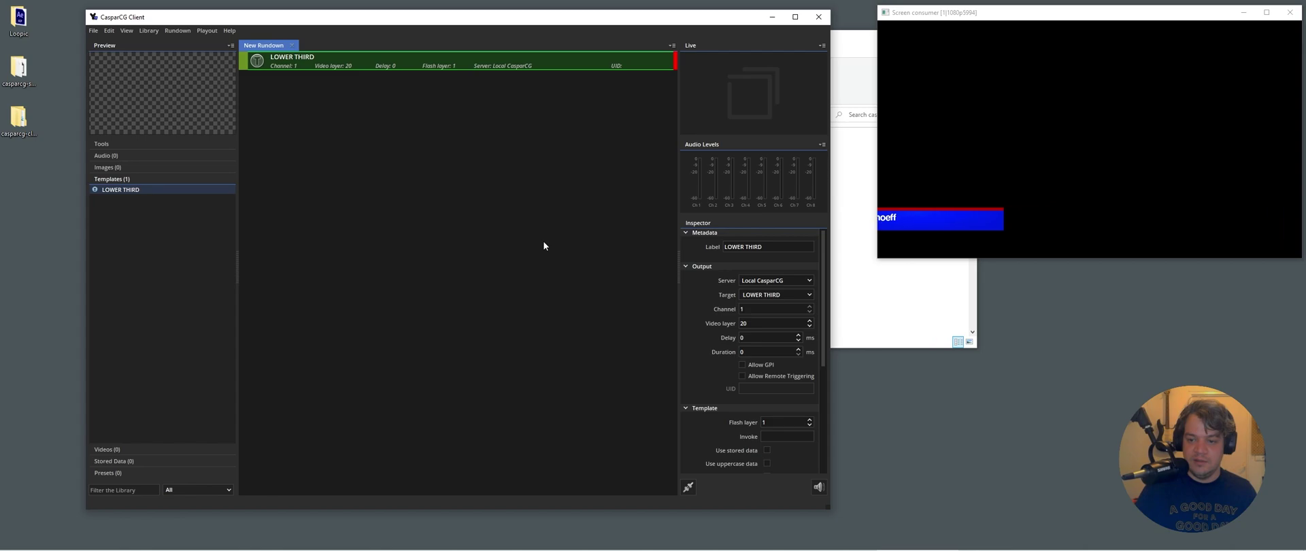
pyautogui.press('F2')
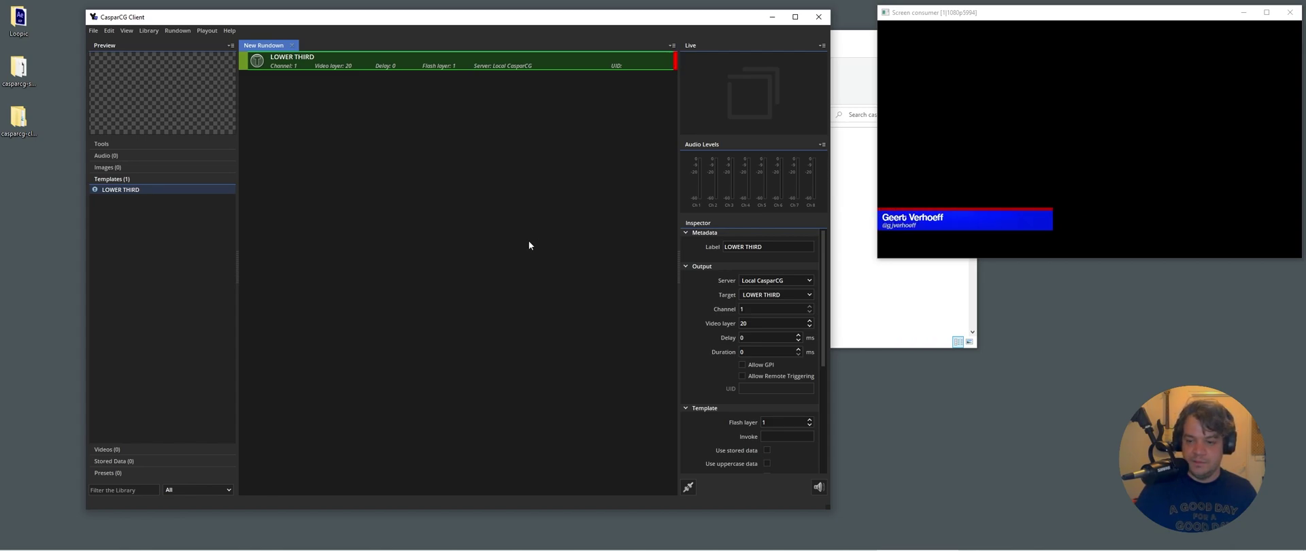
pyautogui.scroll(-5, 717, 303)
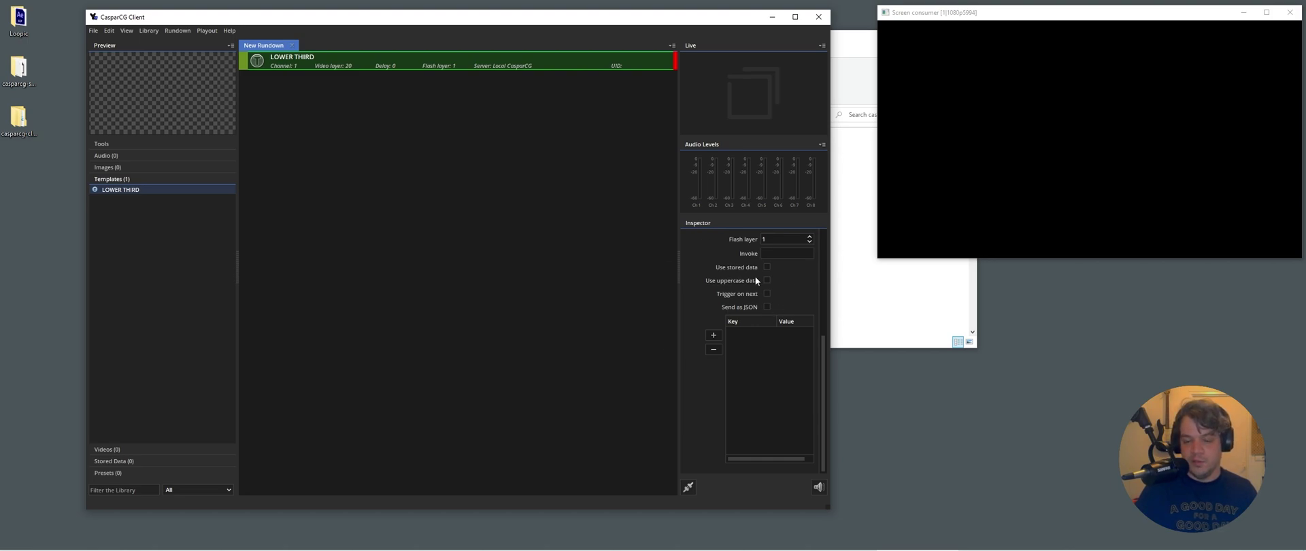
# Add 'name' and 'twitter' template data fields with the presenter's name and handle
pyautogui.click(713, 335)
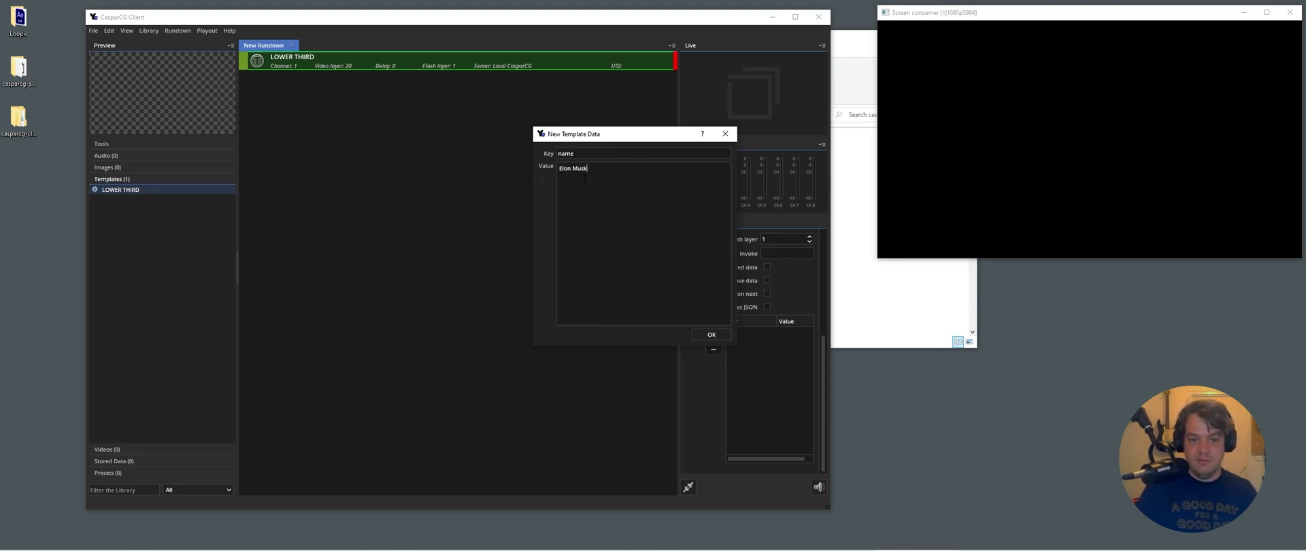
pyautogui.click(711, 334)
pyautogui.click(717, 333)
pyautogui.write('twitter')
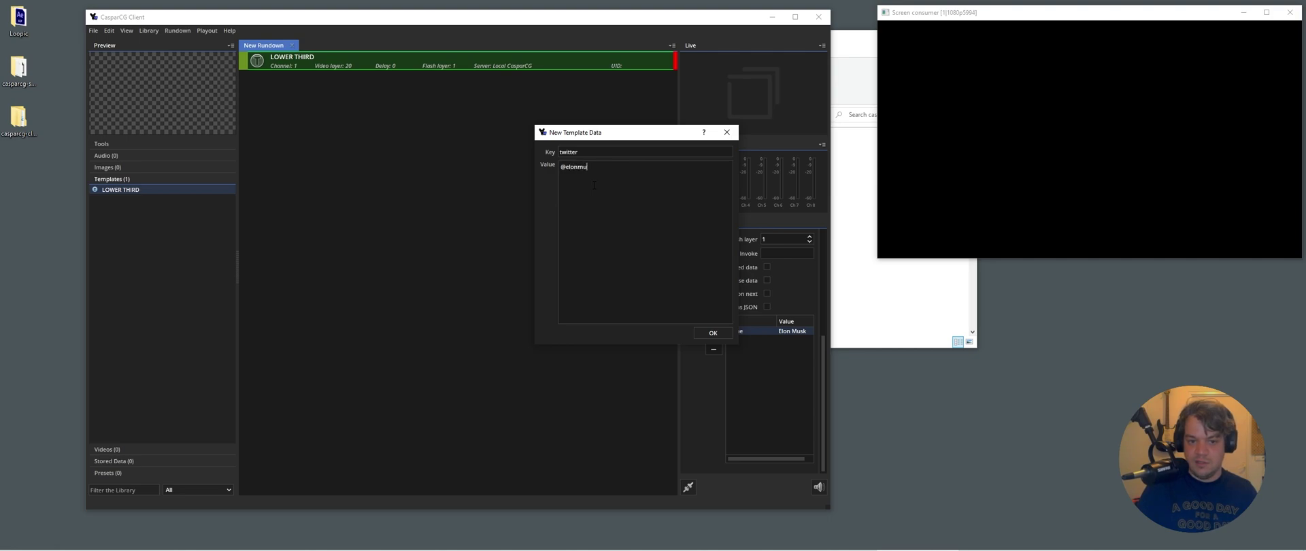
pyautogui.click(713, 333)
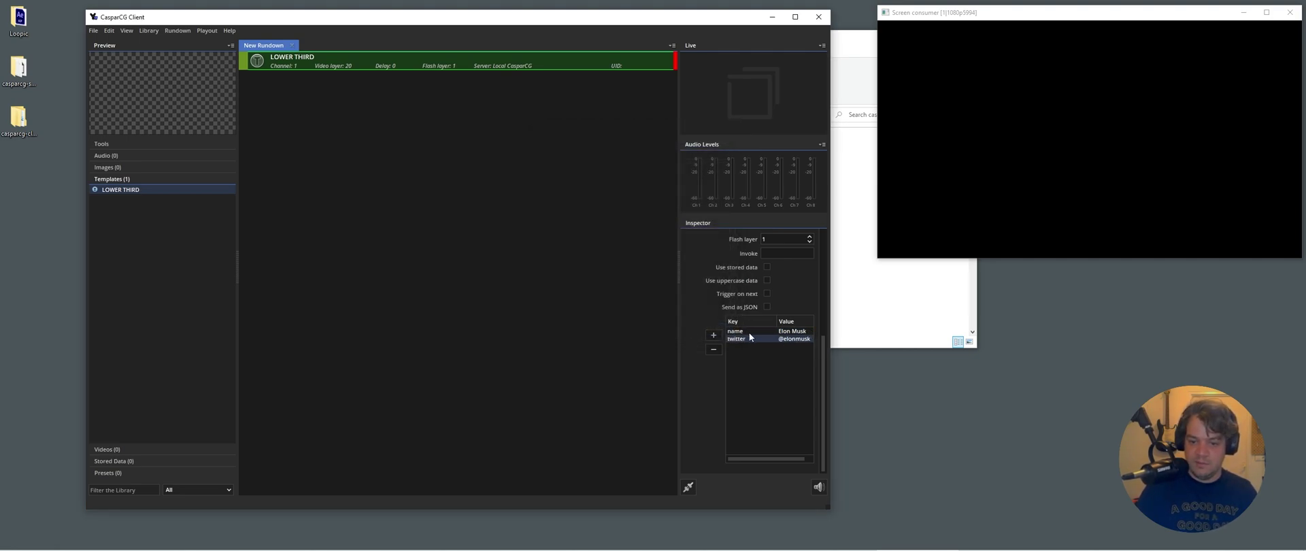
# Play the LOWER THIRD with the new data, take it off the output, then play it again
pyautogui.click(413, 62)
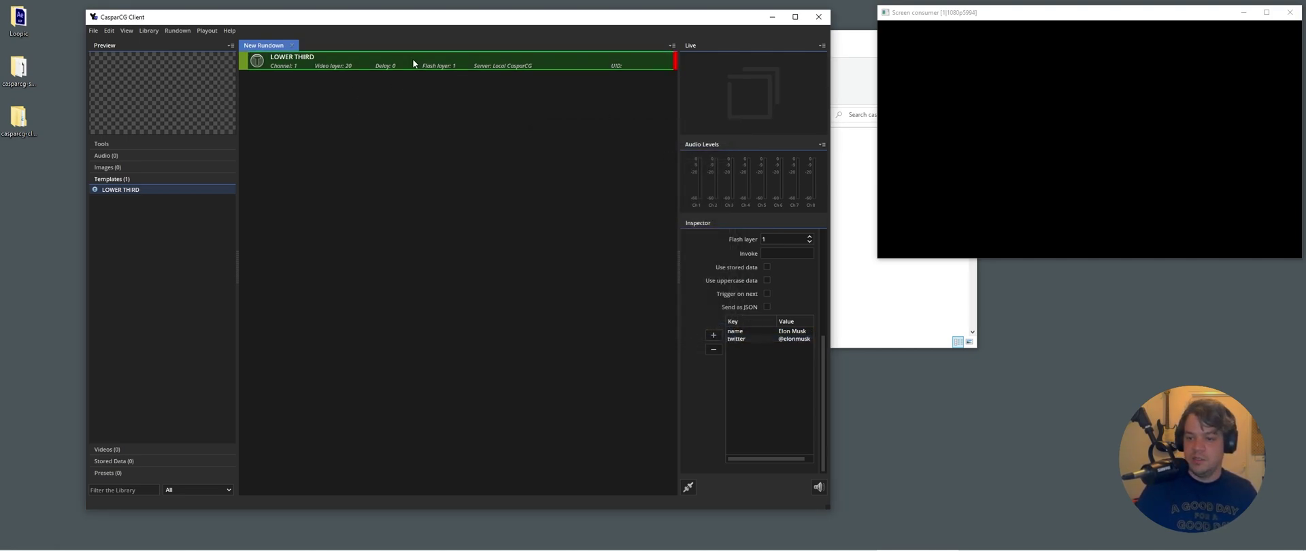
pyautogui.press('F2')
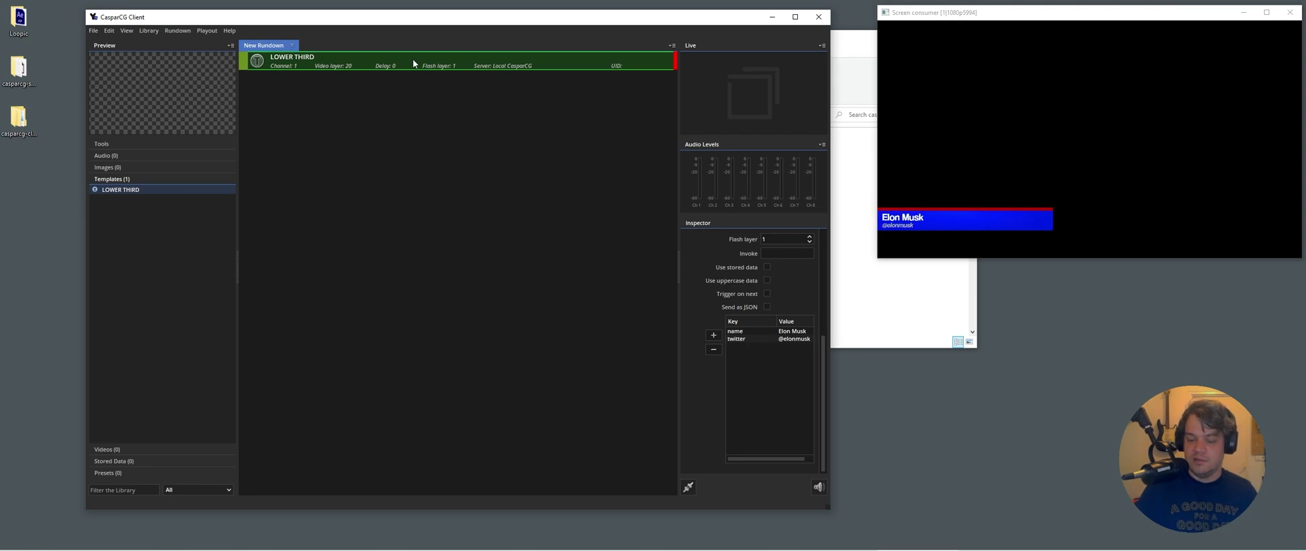
pyautogui.press('F1')
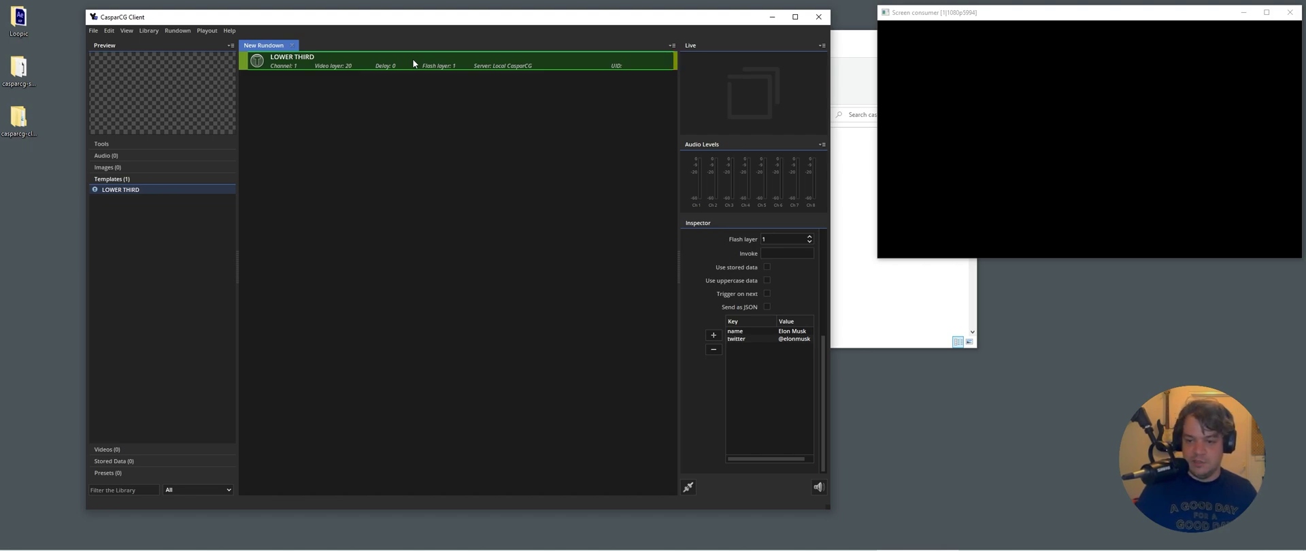
pyautogui.press('F2')
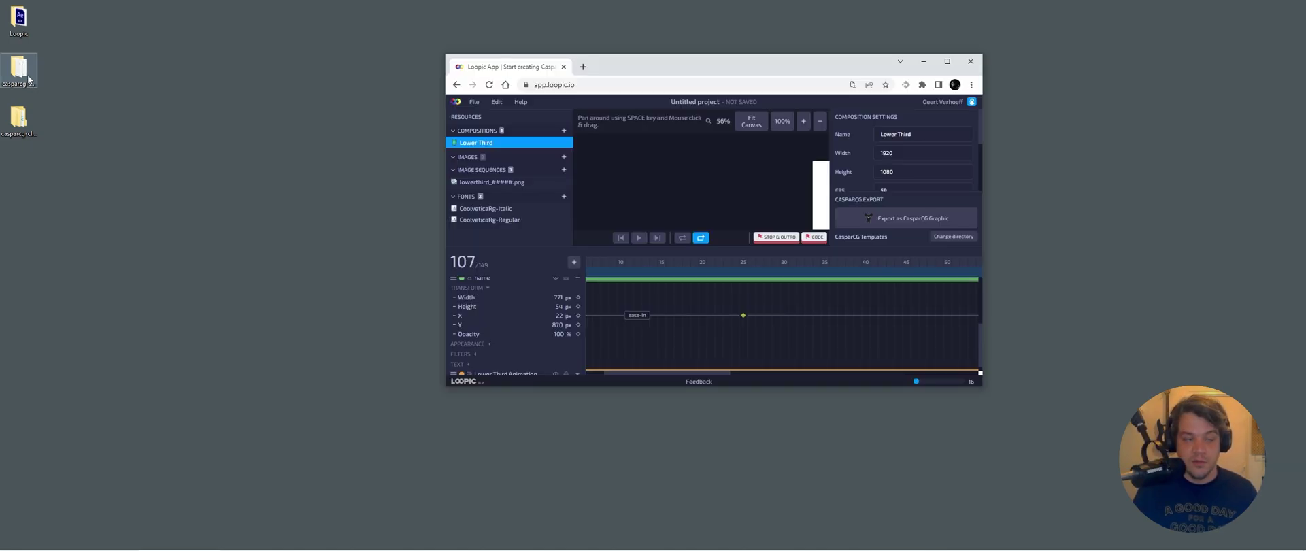
# Open casparcg-server > template > Lower Third.html in Chrome and maximize the preview
pyautogui.doubleClick(28, 76)
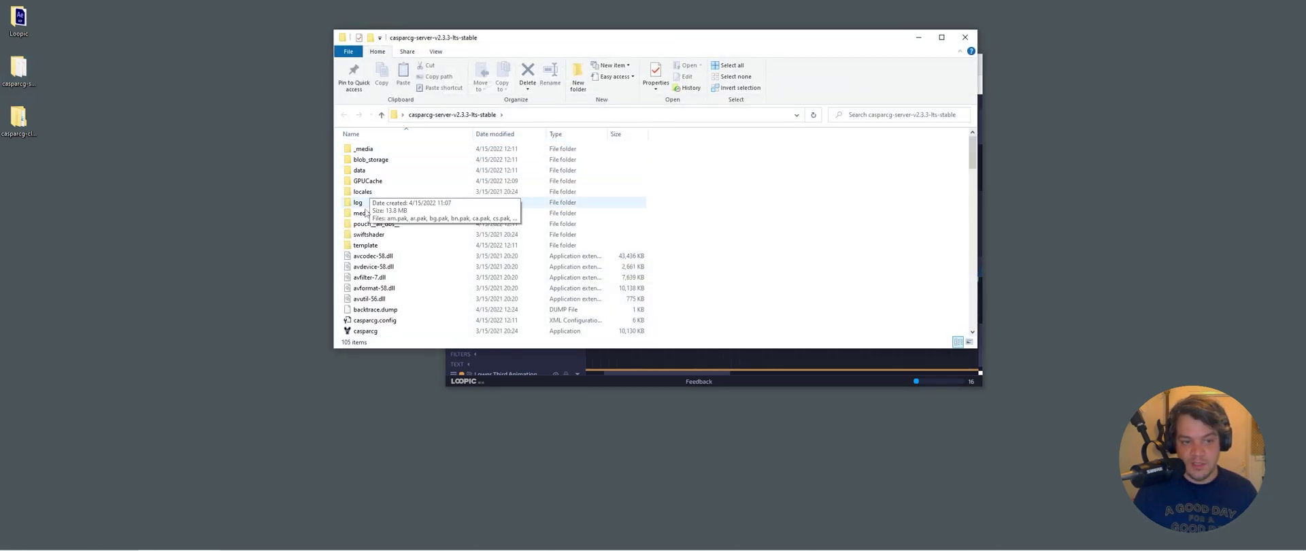
pyautogui.doubleClick(368, 244)
pyautogui.doubleClick(371, 149)
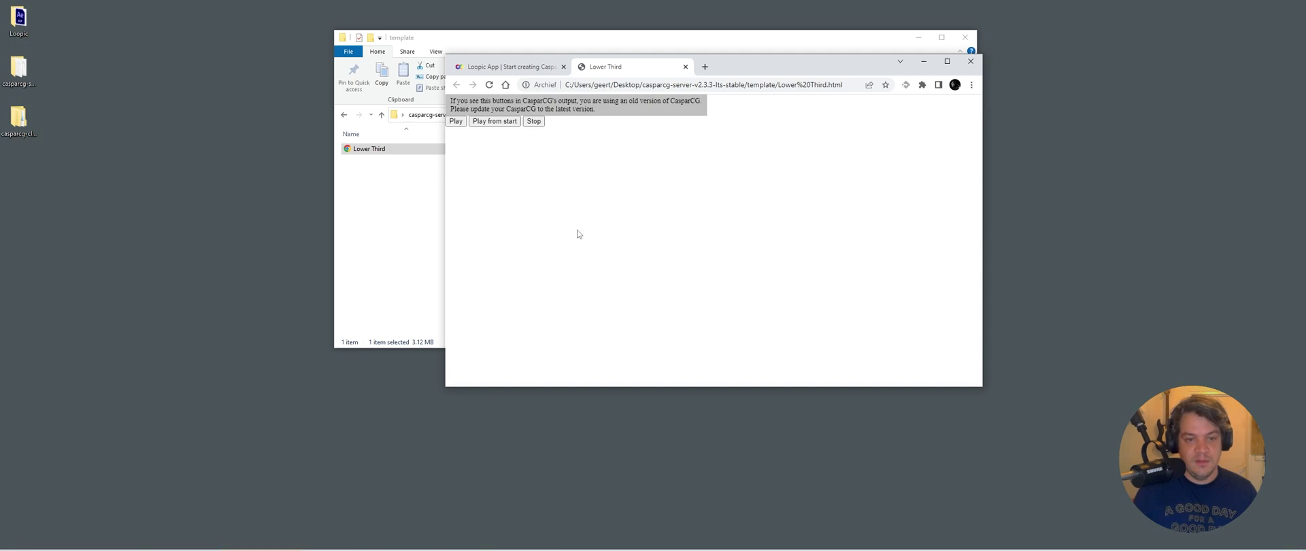
pyautogui.moveTo(812, 66); pyautogui.dragTo(721, 33)
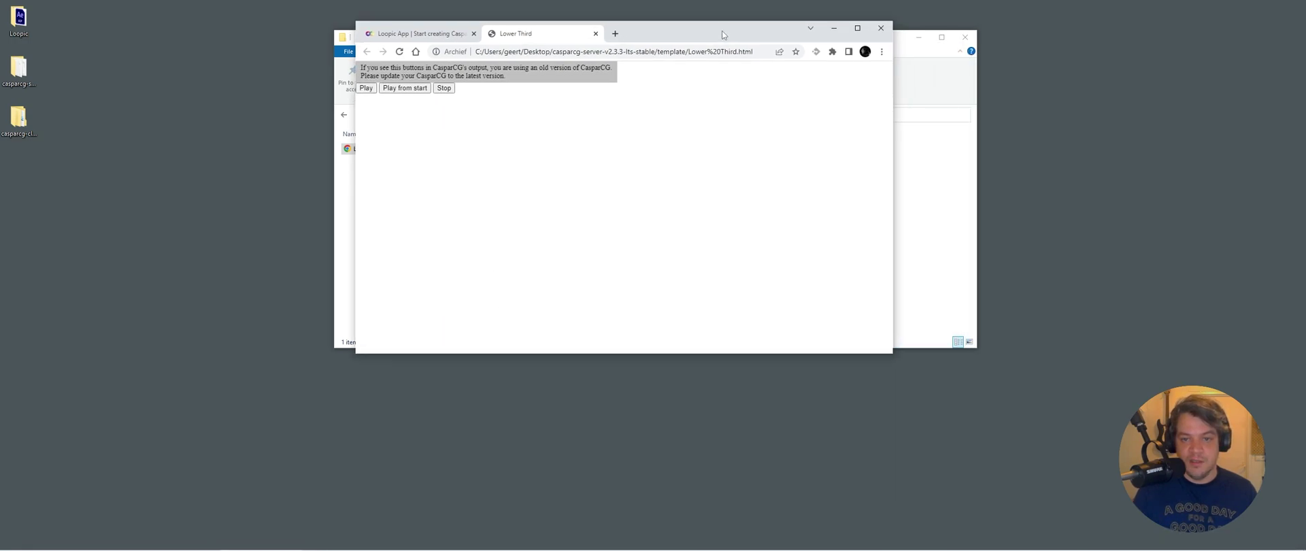
pyautogui.click(365, 89)
# Play, stop and replay the lower third from the start several times, then close the preview
pyautogui.click(857, 28)
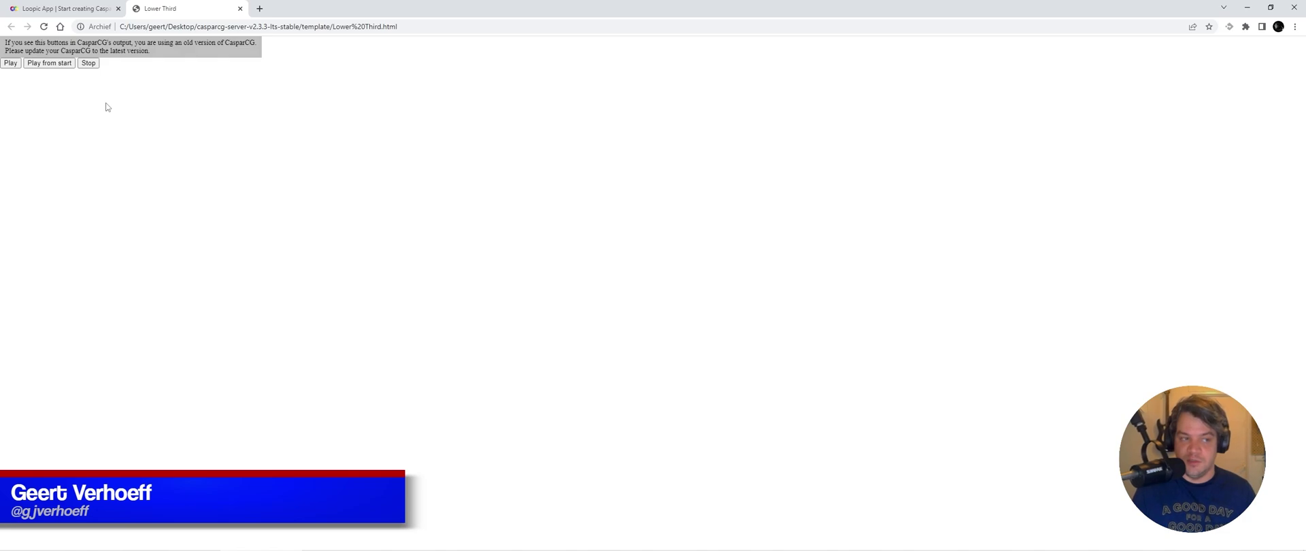
pyautogui.click(87, 63)
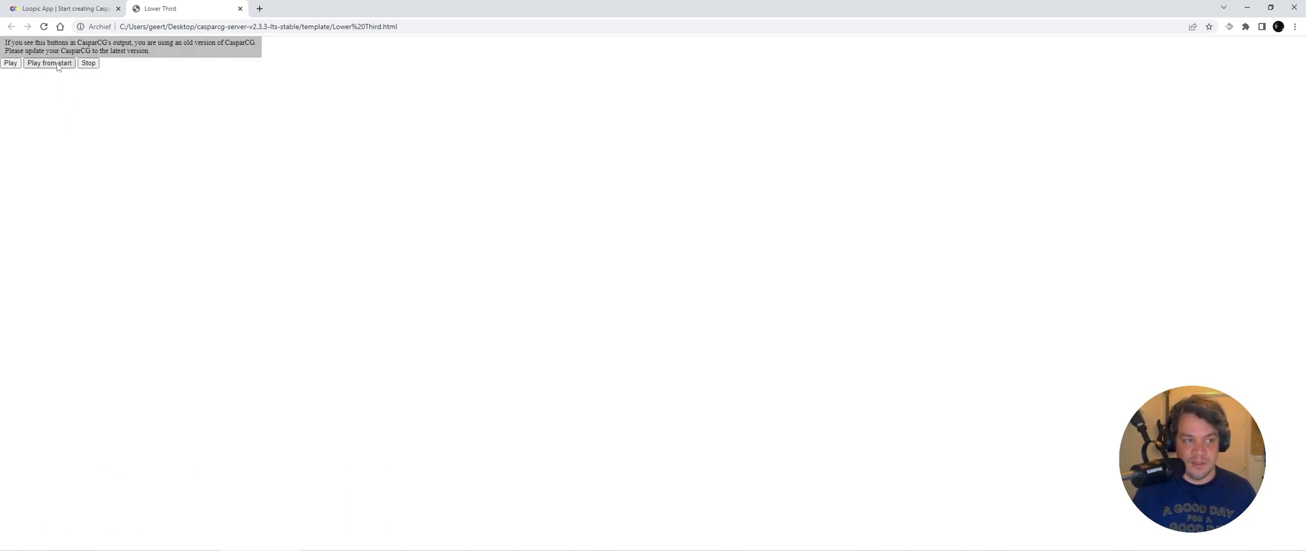
pyautogui.click(35, 63)
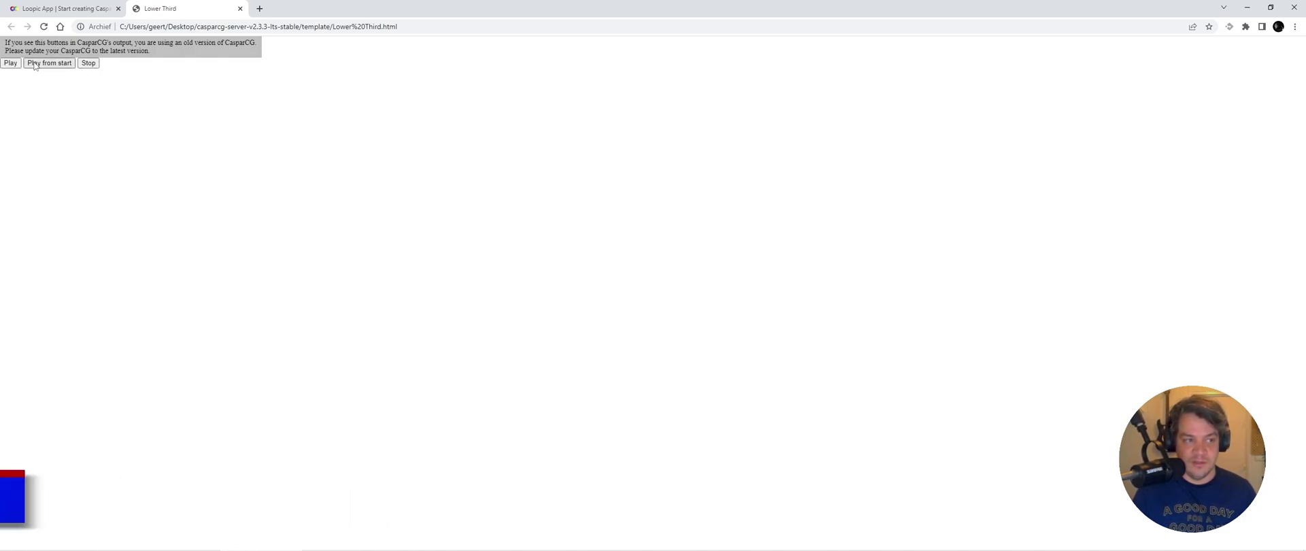
pyautogui.click(97, 67)
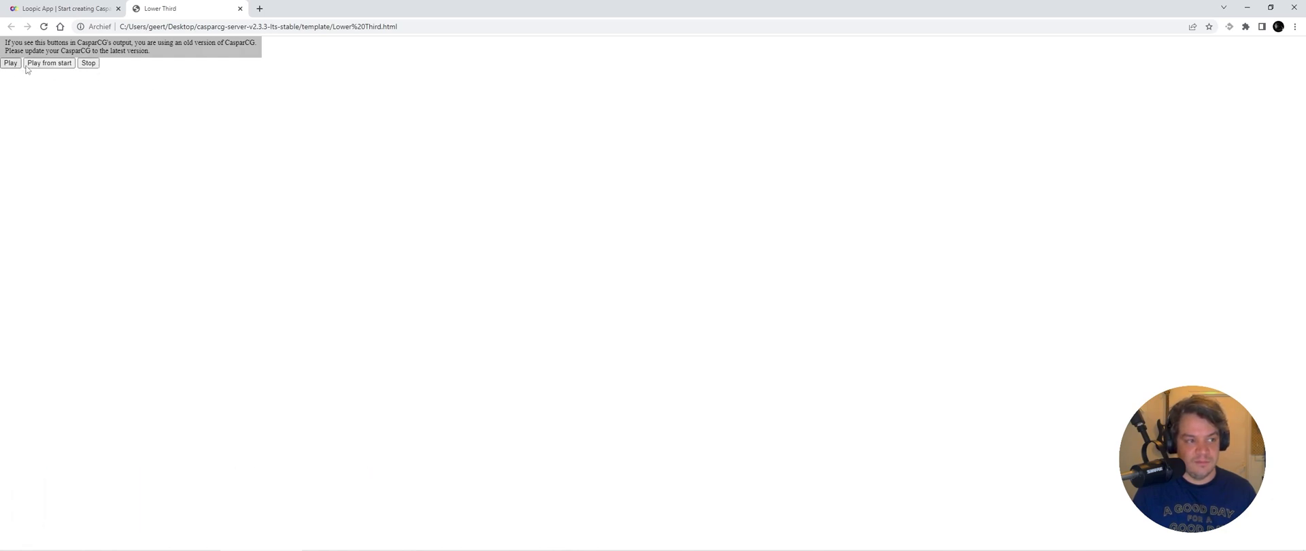
pyautogui.click(72, 65)
pyautogui.click(88, 62)
pyautogui.click(241, 9)
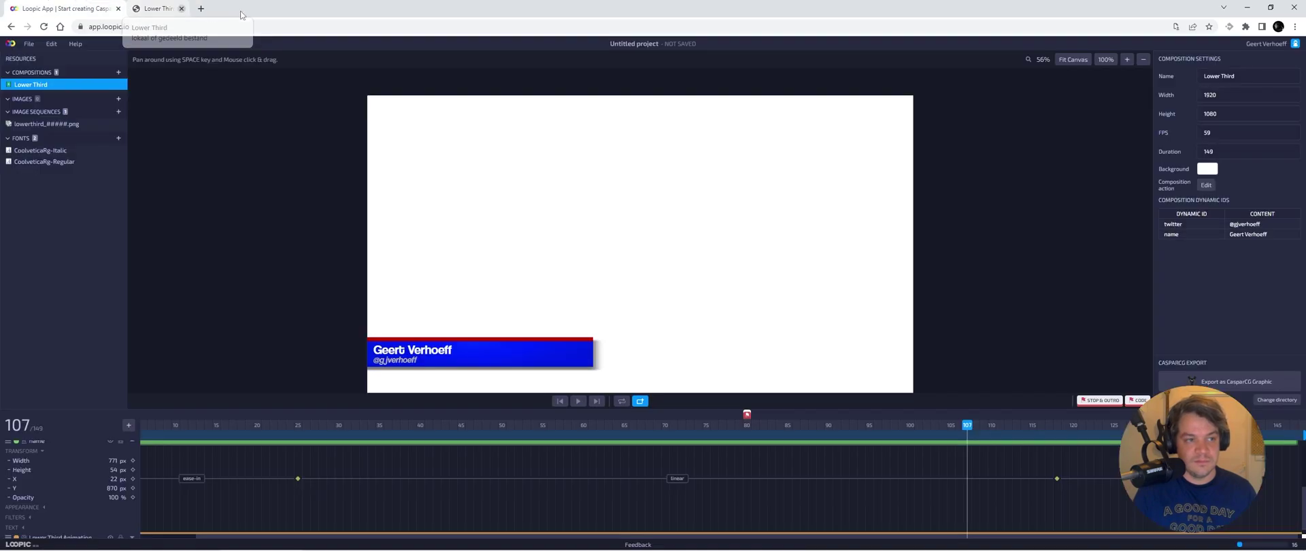
# Go full screen, start Save As, and create a Project folder inside the Loopic folder
pyautogui.press('F11')
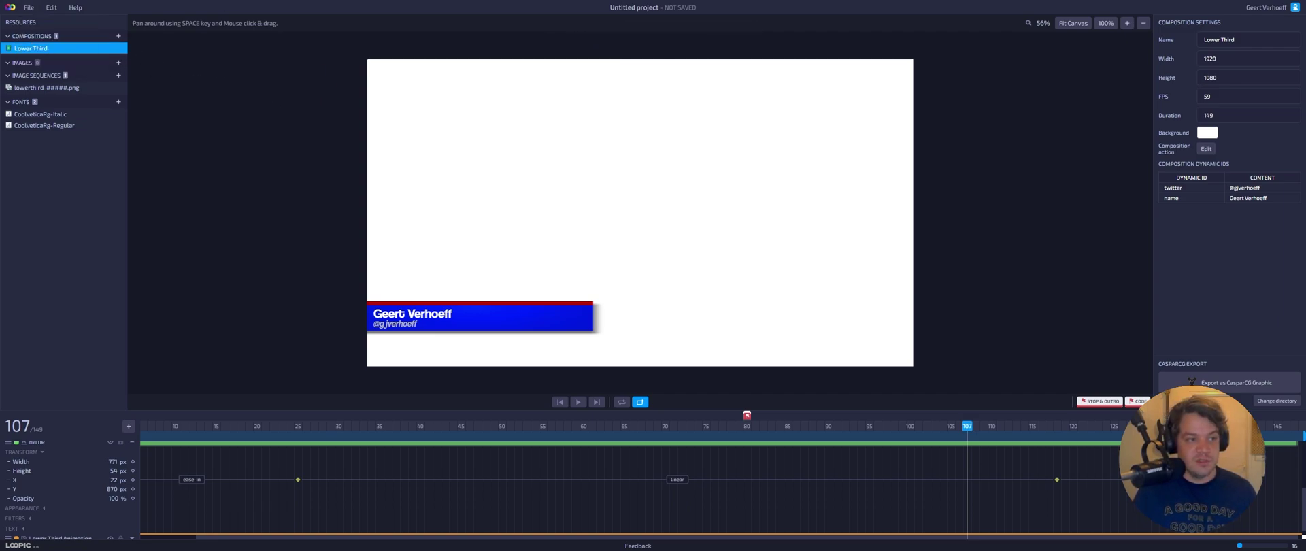
pyautogui.click(29, 8)
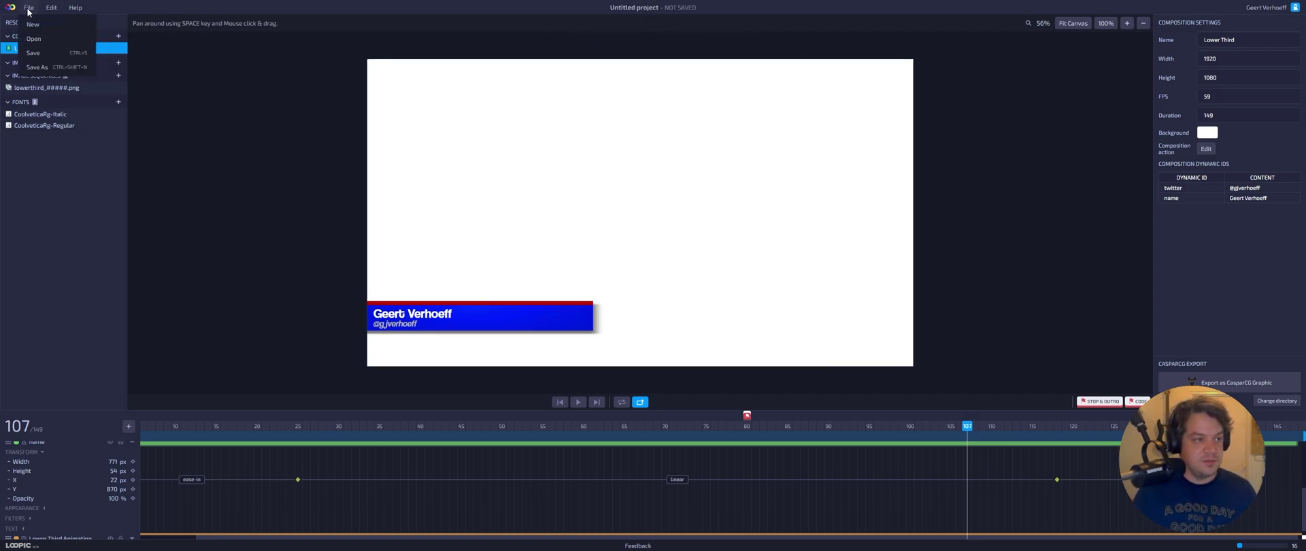
pyautogui.click(50, 66)
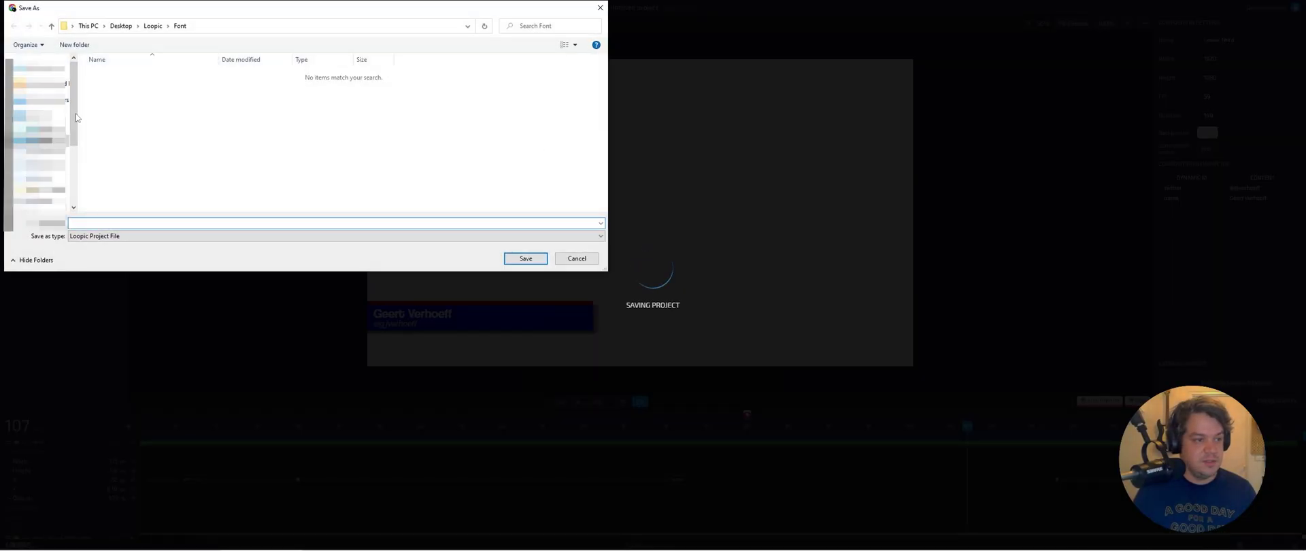
pyautogui.click(51, 26)
pyautogui.click(79, 45)
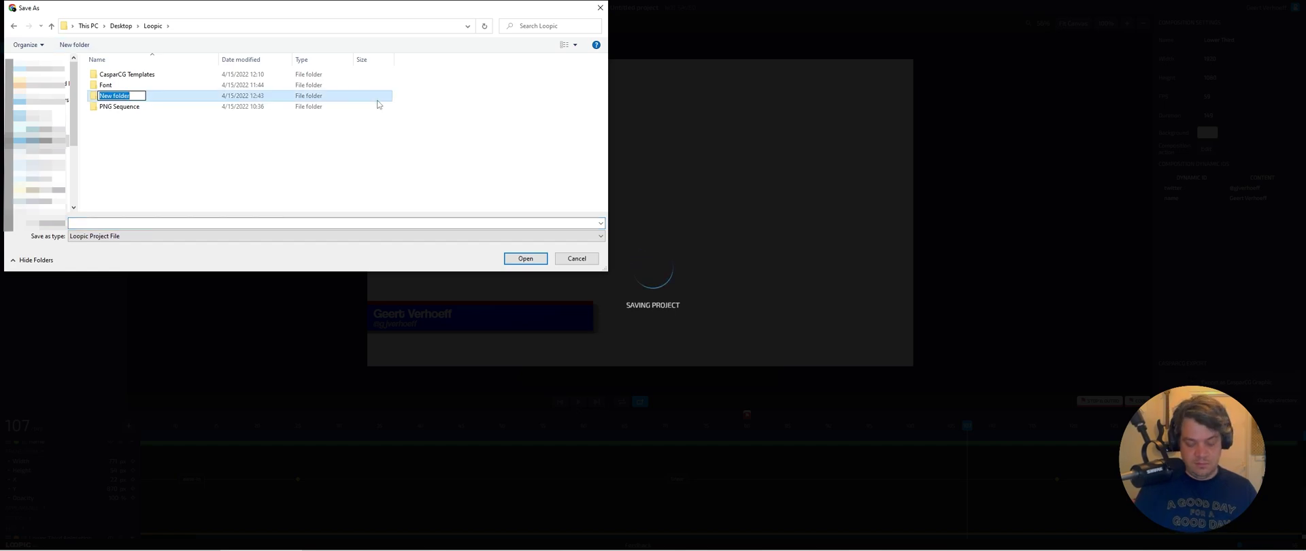
pyautogui.write('Project')
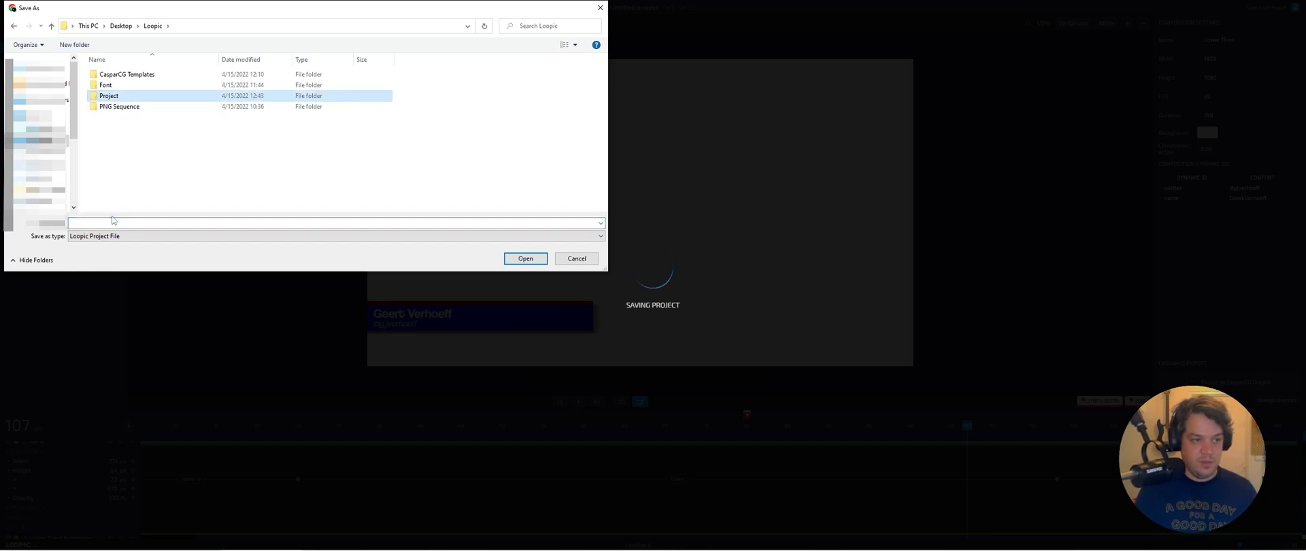
pyautogui.click(100, 221)
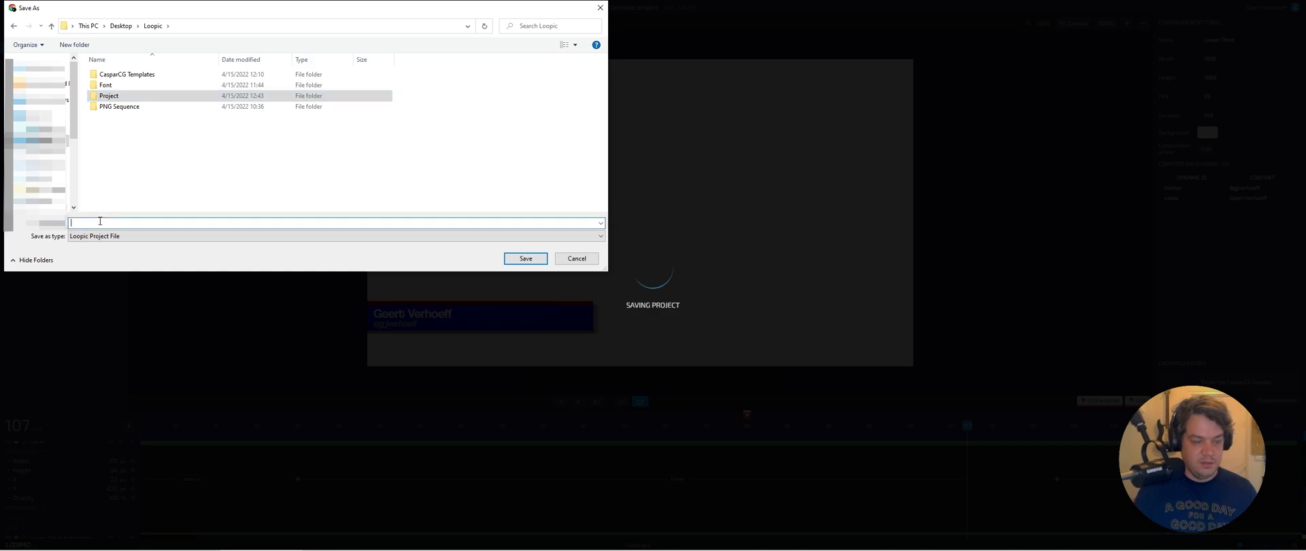
# Save the project as 'simple lower third project' inside the Project folder
pyautogui.doubleClick(146, 98)
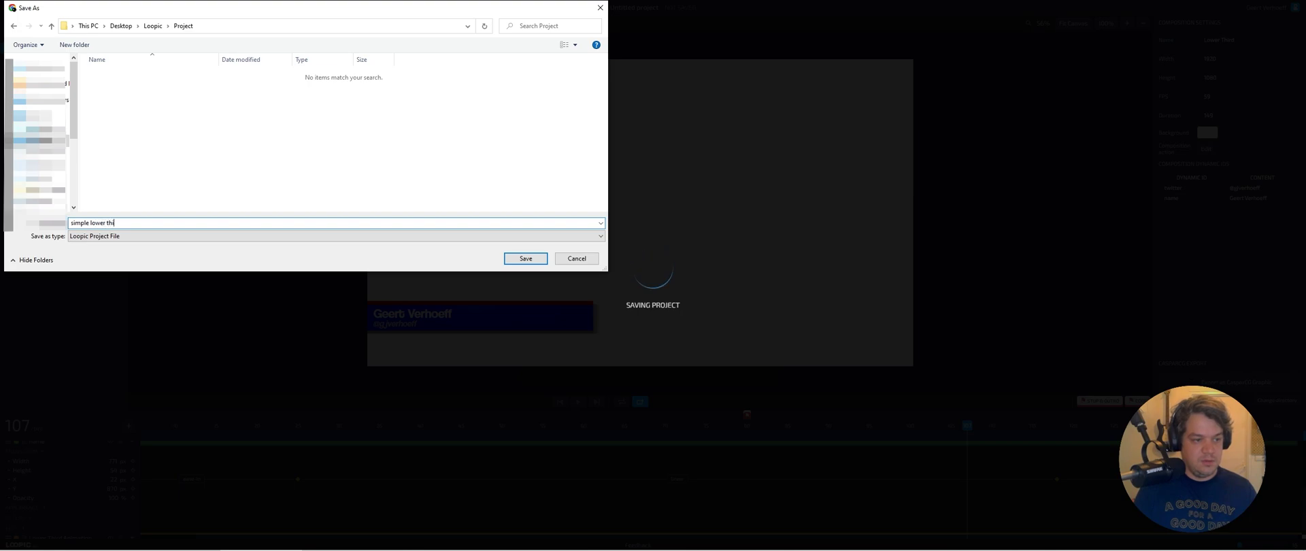
pyautogui.write('simple lower third project')
pyautogui.press('Return')
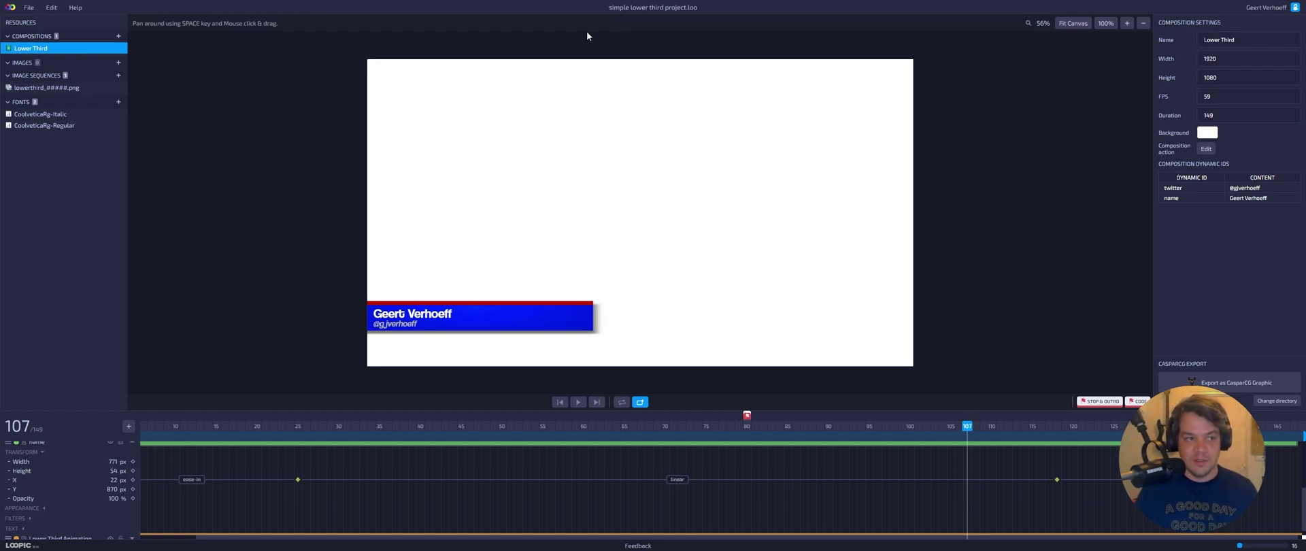
# Start a new blank project, then reopen simple lower third project.loo from the Project folder
pyautogui.click(28, 10)
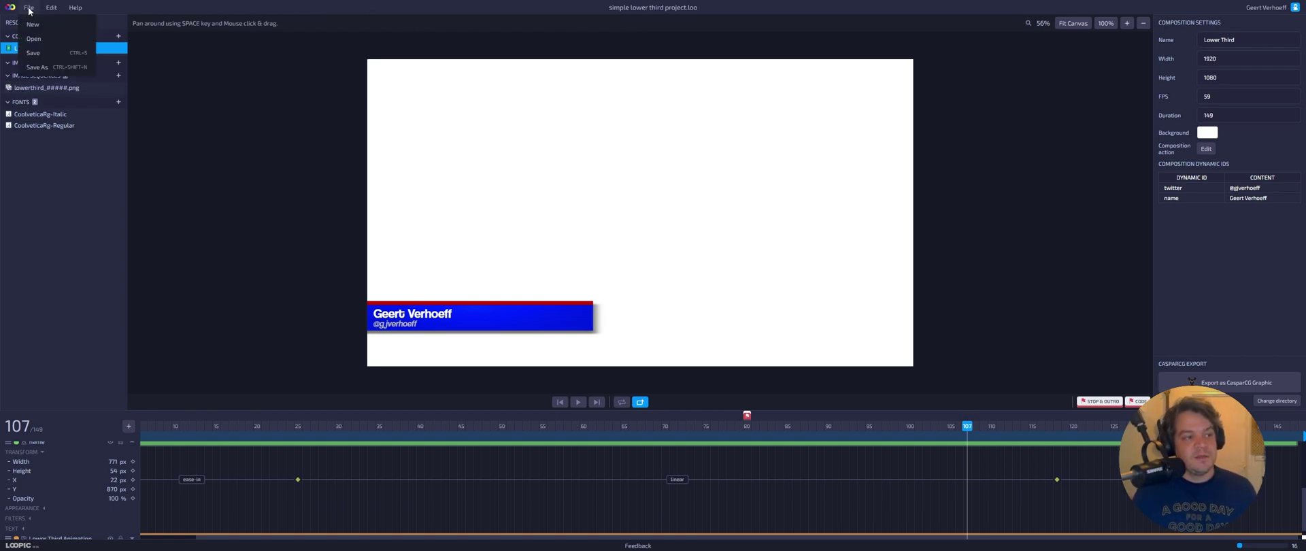
pyautogui.click(35, 24)
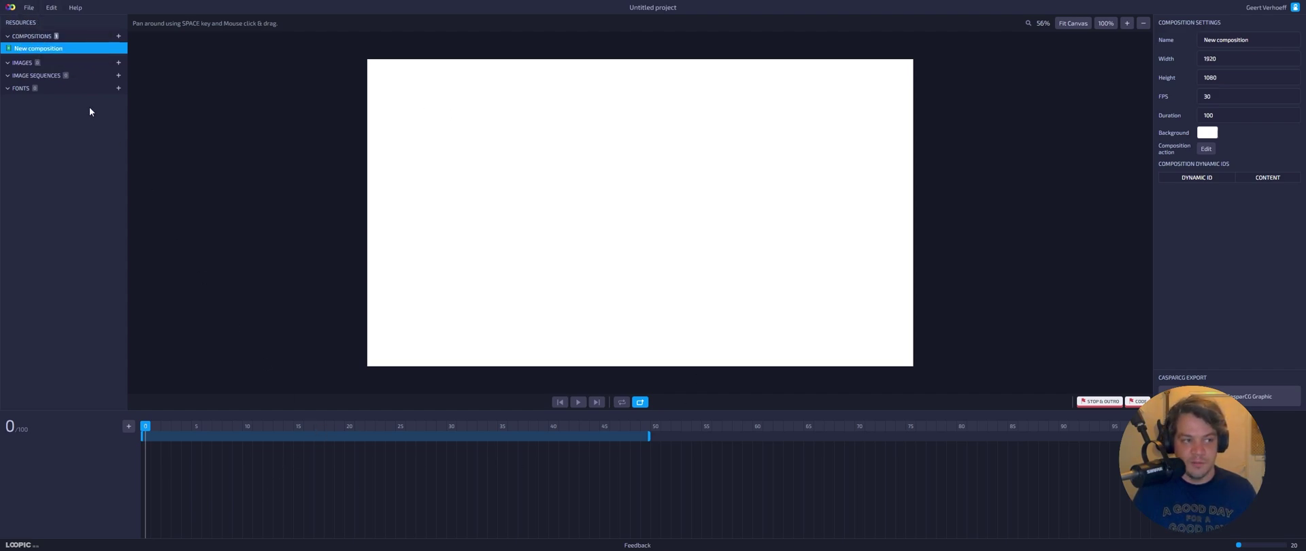
pyautogui.click(29, 8)
pyautogui.click(31, 37)
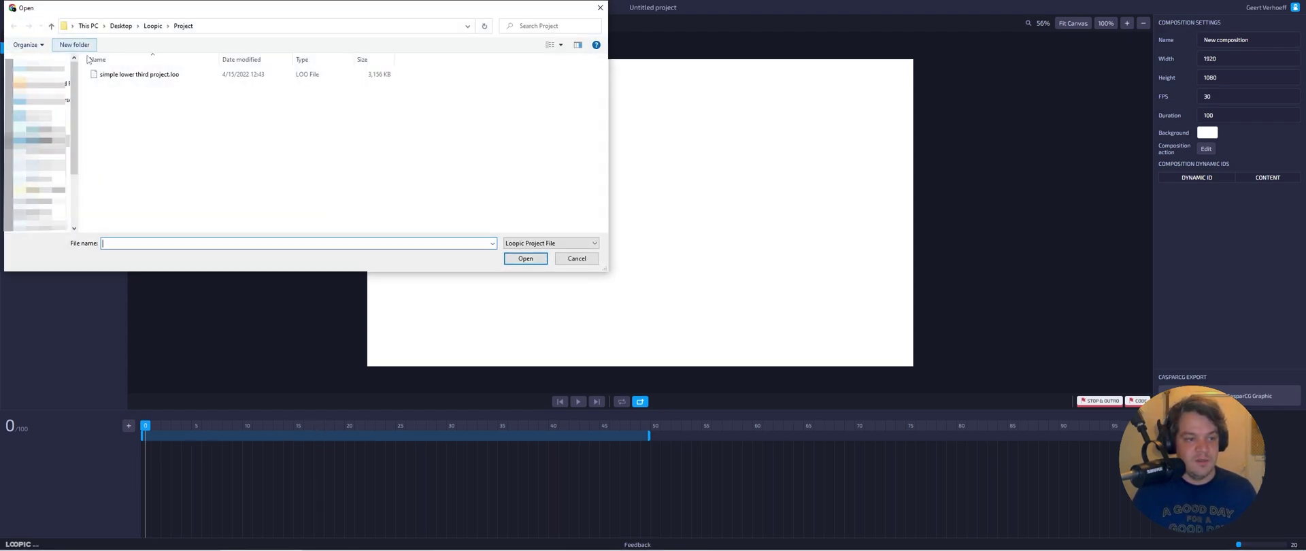
pyautogui.doubleClick(143, 74)
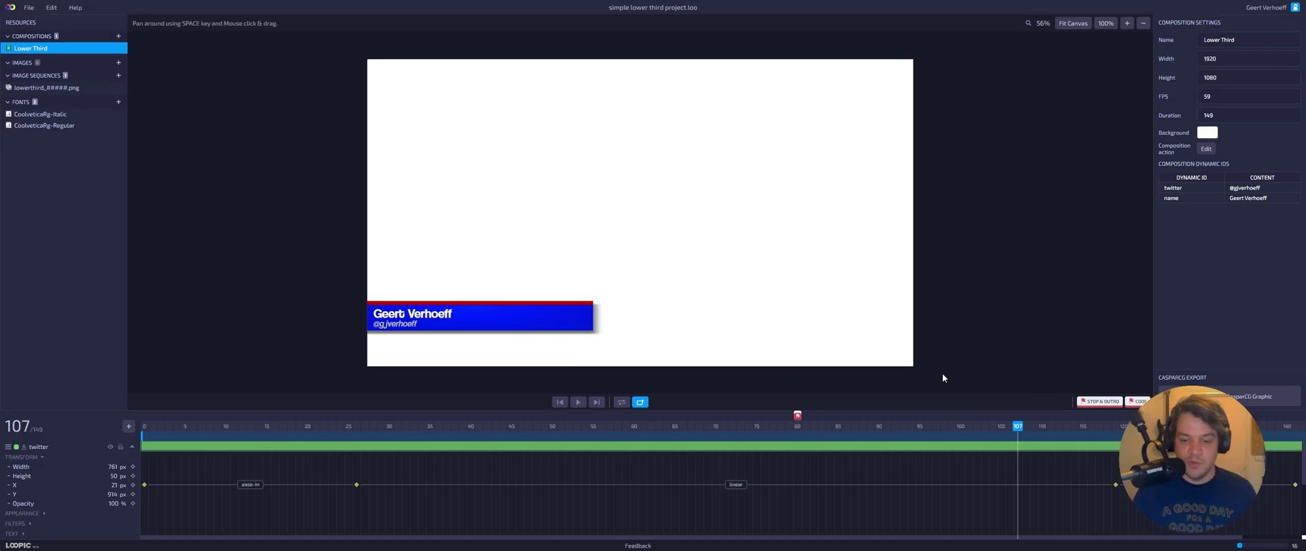